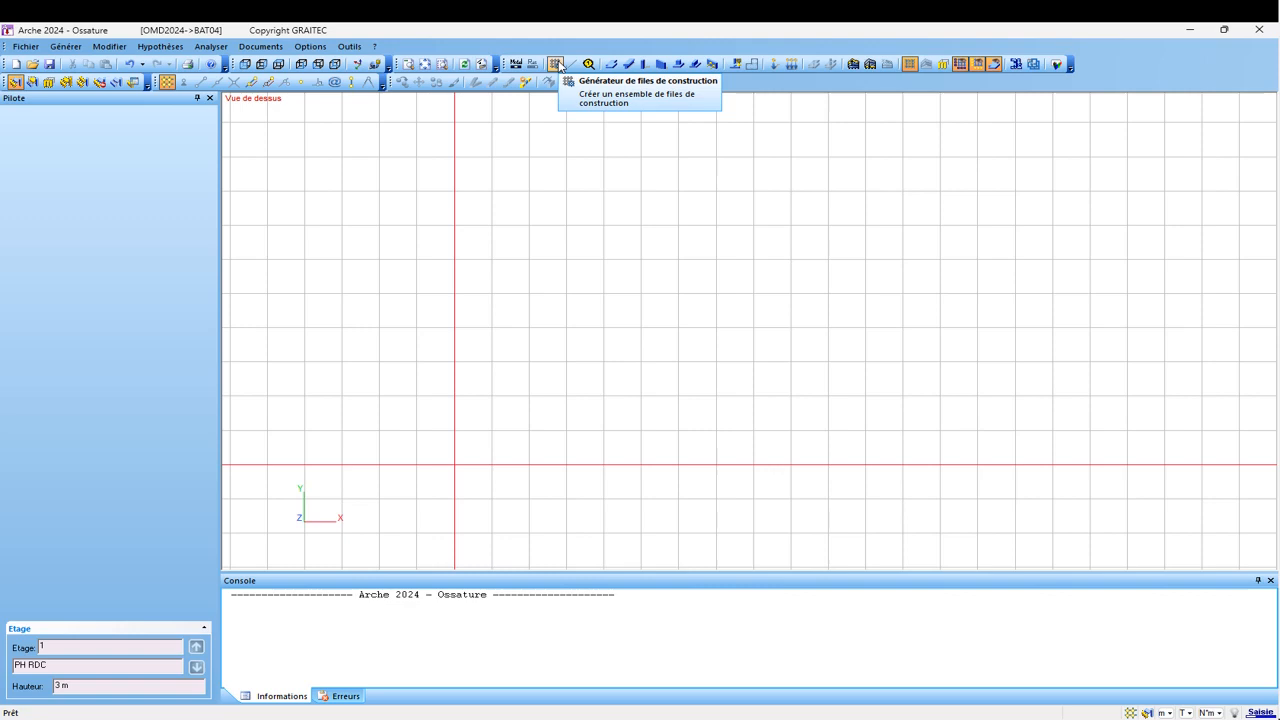
- Start a construction grid definition with its origin at Ox 0 m, Oy 0 m and an angle of 0°
left_click(65, 47)
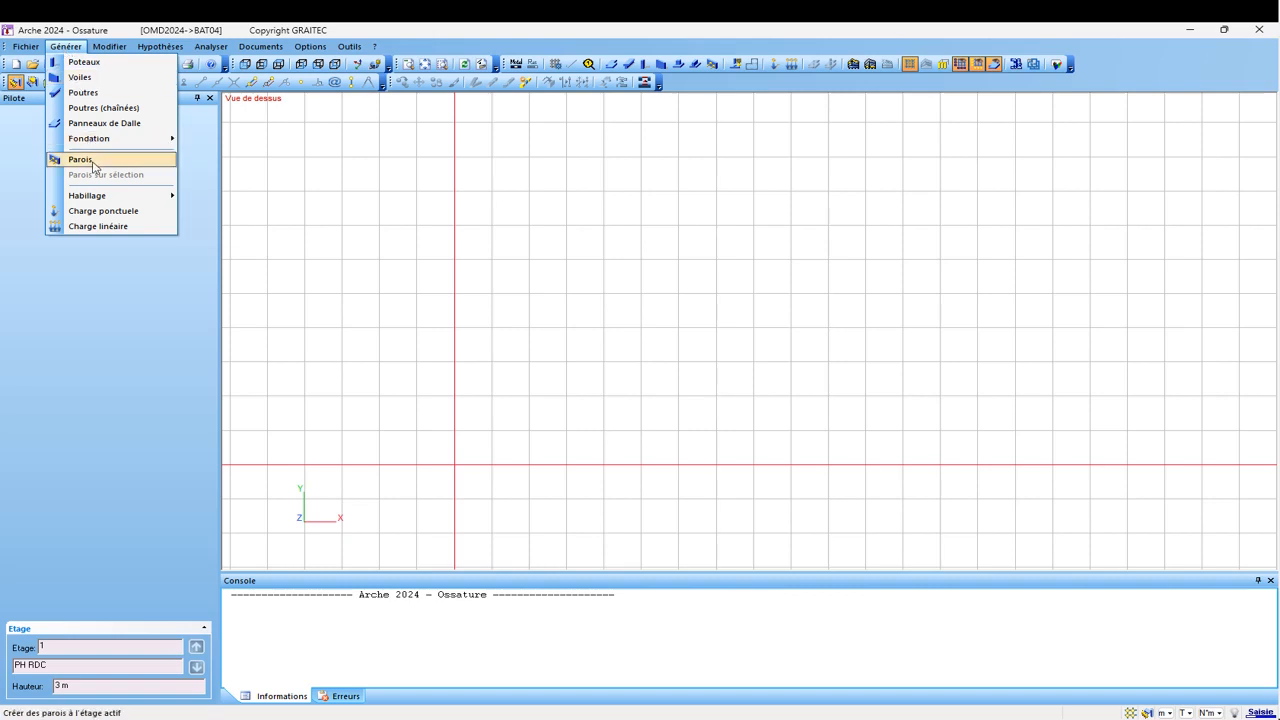
mouse_move(97, 196)
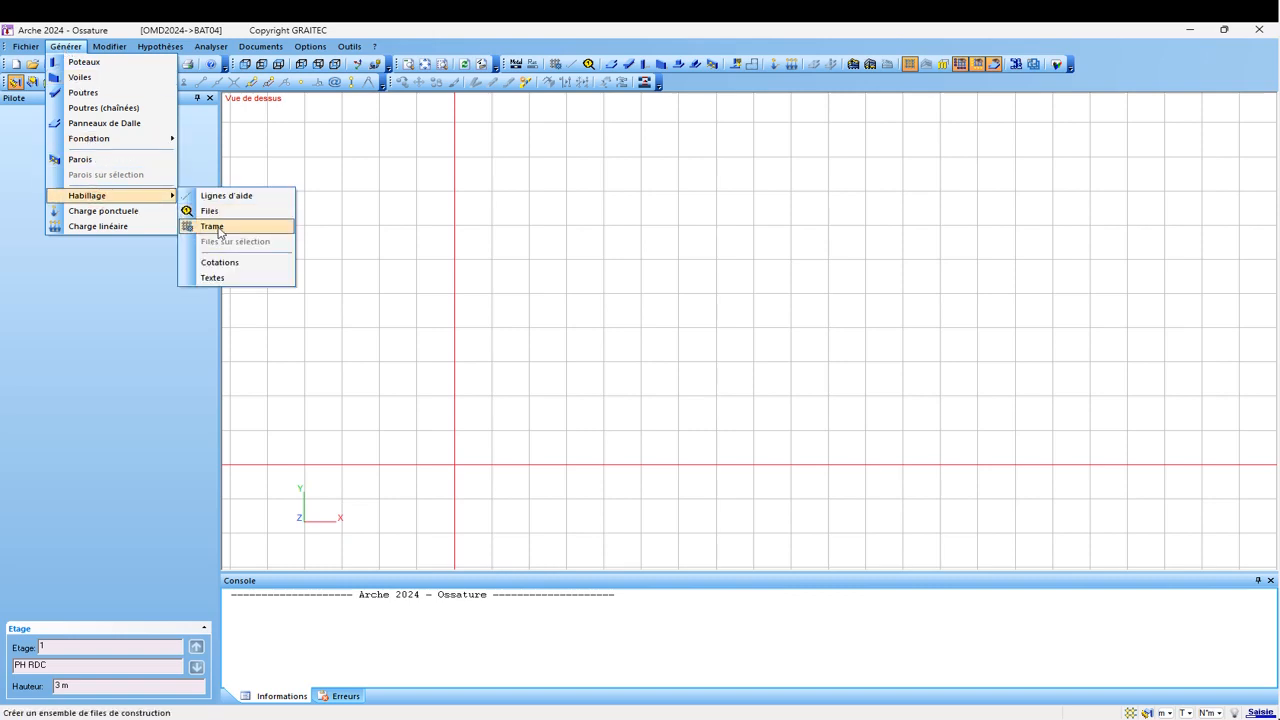
left_click(210, 224)
left_click_drag(581, 164, 538, 124)
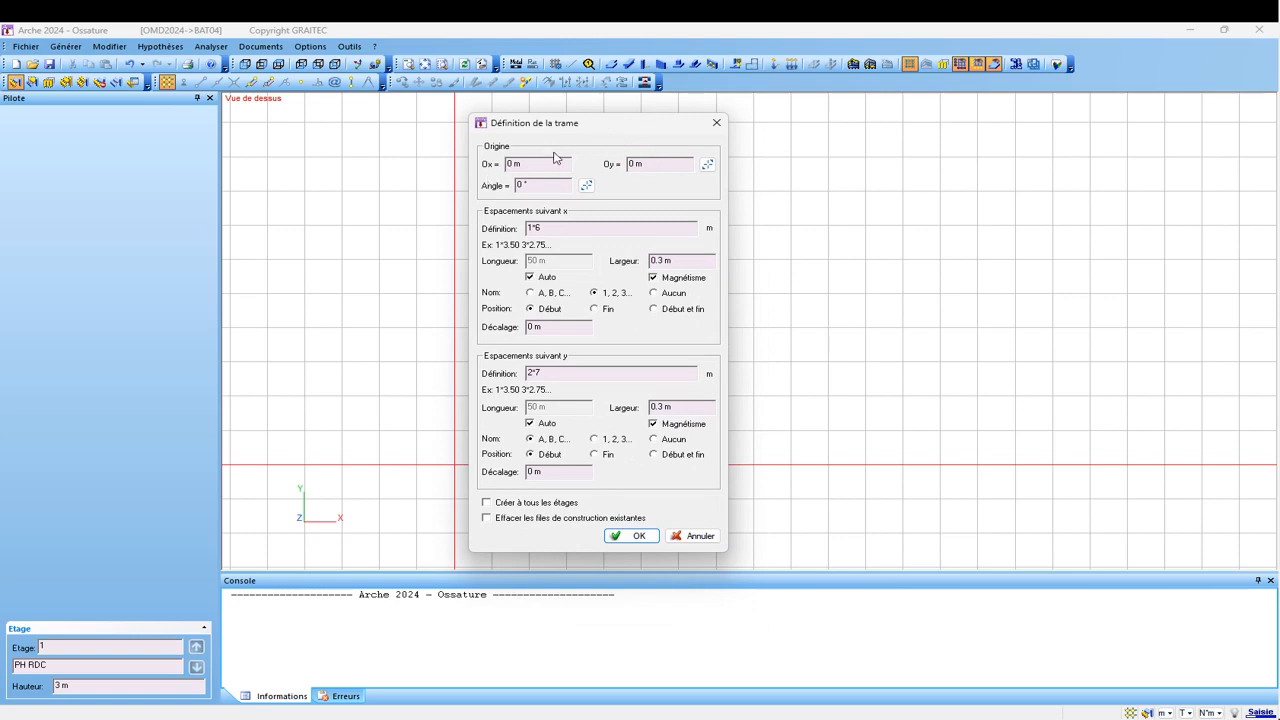
left_click(706, 166)
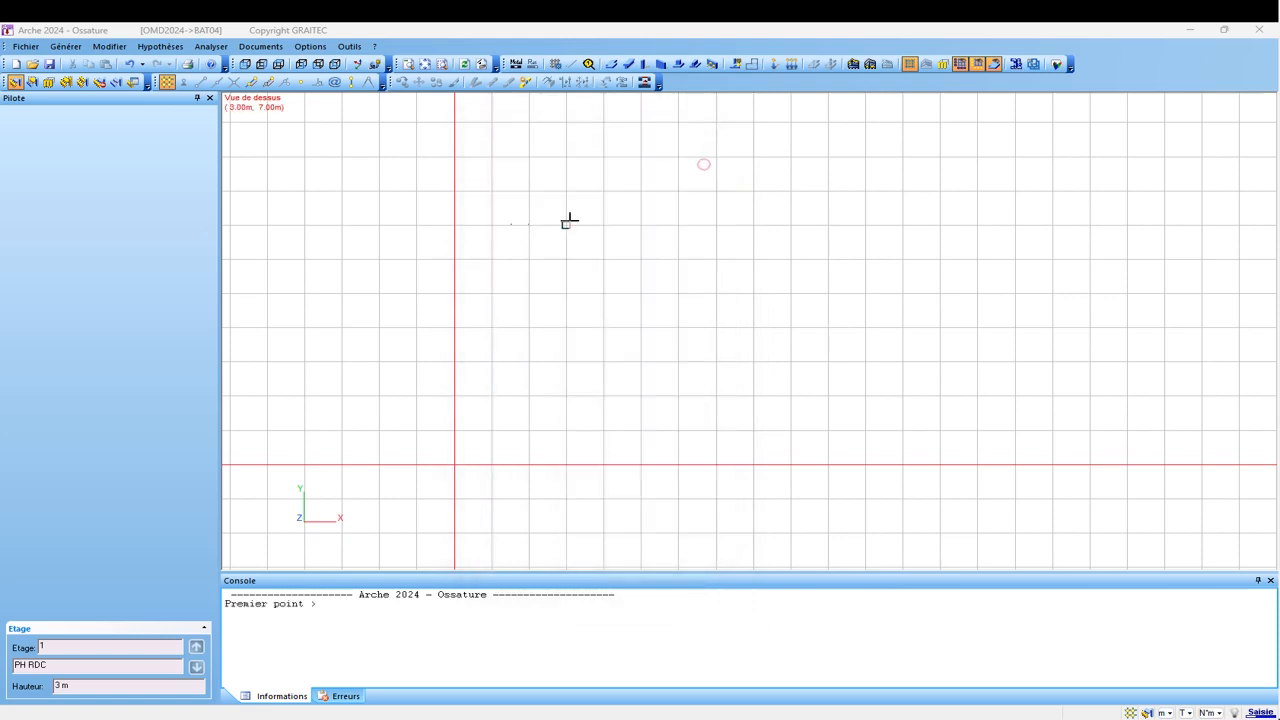
left_click(457, 229)
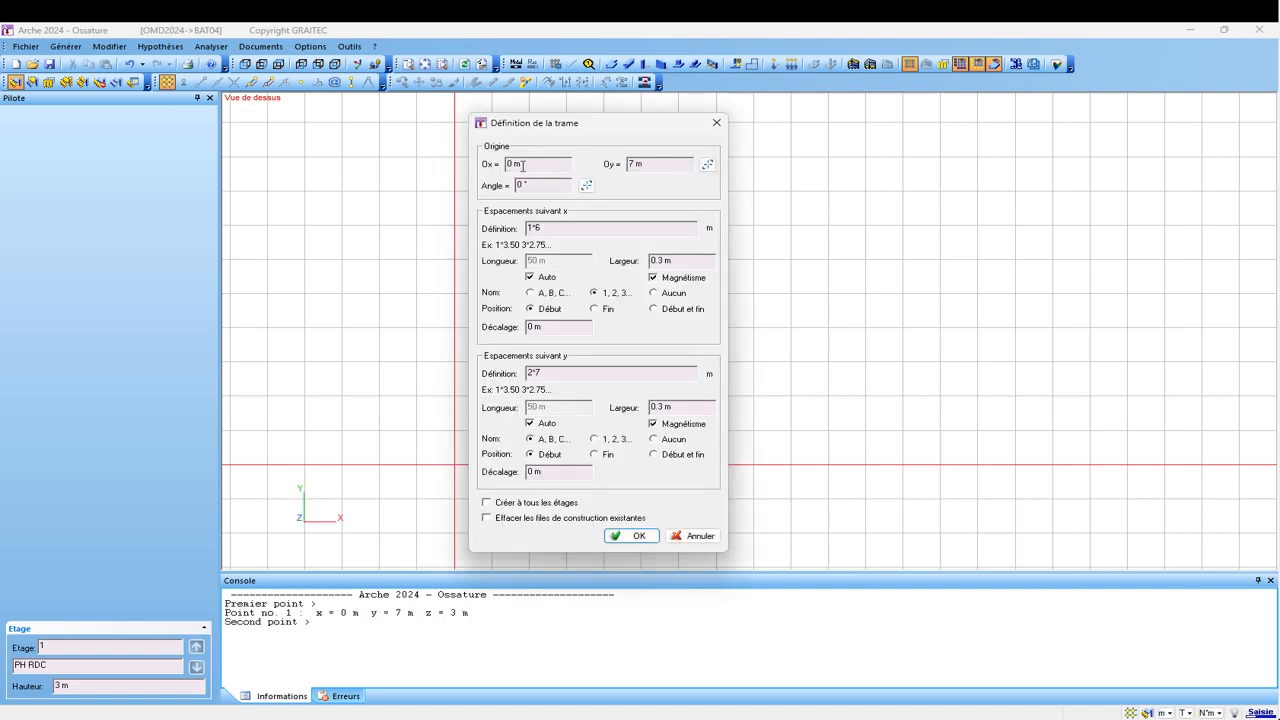
double_click(656, 163)
type("0")
left_click(531, 185)
double_click(534, 185)
left_click(541, 184)
type(".1")
- Define the grid spacings along X as 3*5.5 1*6.75 2*8.5
double_click(547, 228)
type("3")
type("*")
type("5.5")
type("1")
type("1")
type("6.75")
type(" 2*8.5")
- Turn off magnetism for the X spacings, keep the automatic length, and set their offset to 1 m
left_click(528, 274)
left_click(529, 275)
left_click(654, 278)
left_click_drag(542, 327, 520, 332)
type("1")
key("Return")
- Define the Y spacings as 3*7.5 2*4.75 1*8 without magnetism and with a 1 m offset, and generate the grid
left_click_drag(555, 371, 522, 400)
type("3*7.5 2*4.75 1*8")
left_click(653, 424)
double_click(549, 471)
type("1")
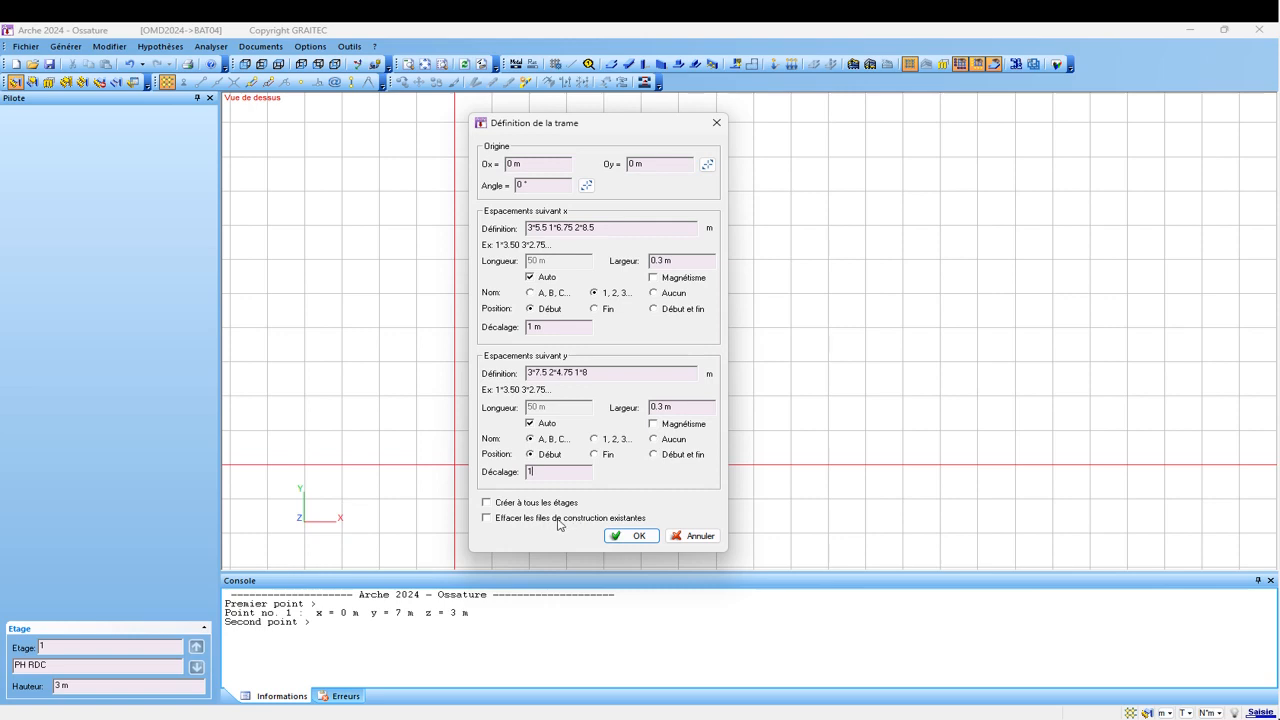
left_click(623, 538)
- Turn off the background drawing grid so that only the construction lines are displayed
scroll(477, 437, "down", 3)
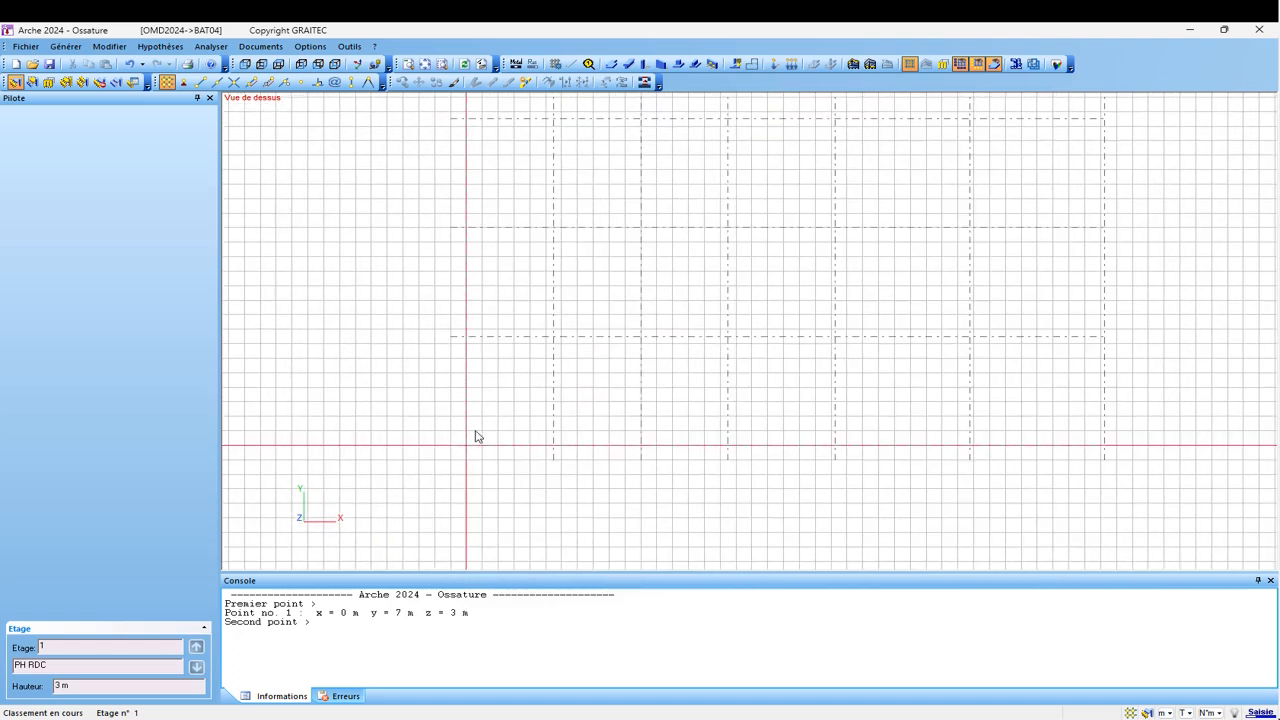
left_click(909, 63)
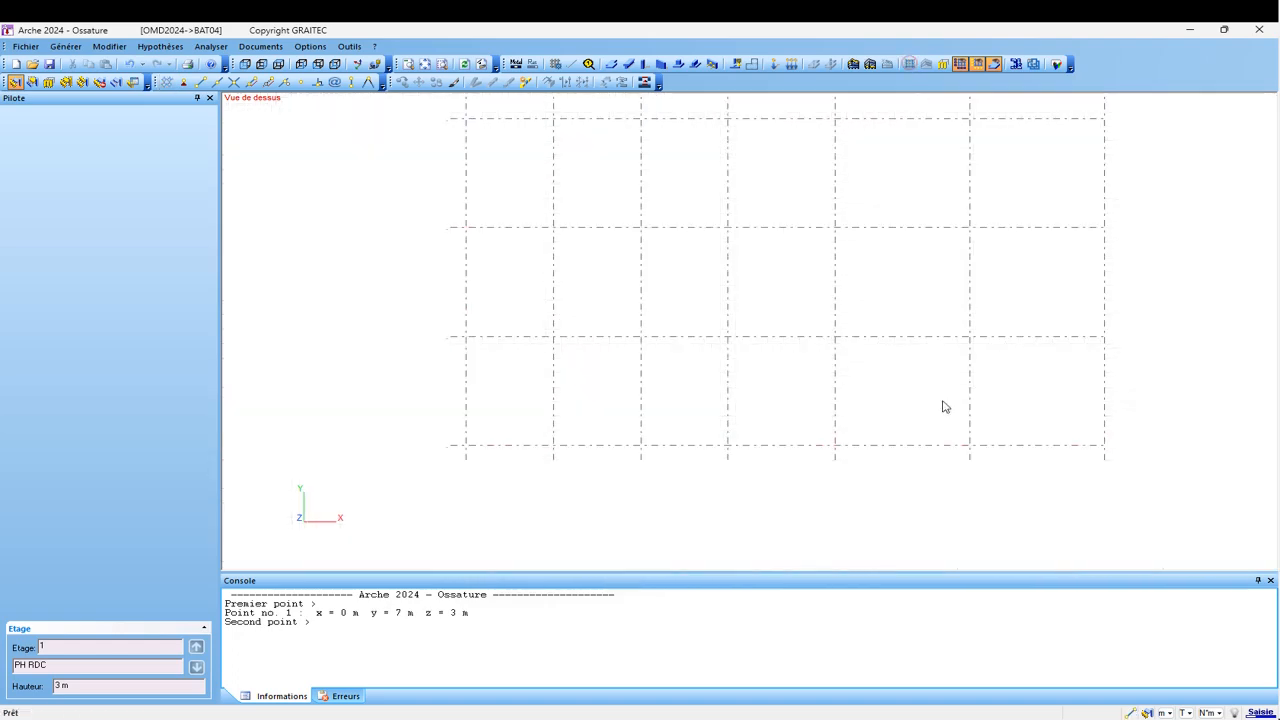
scroll(811, 429, "down", 1)
- Examine the names and properties of the lowest horizontal and the leftmost vertical construction lines
left_click(706, 478)
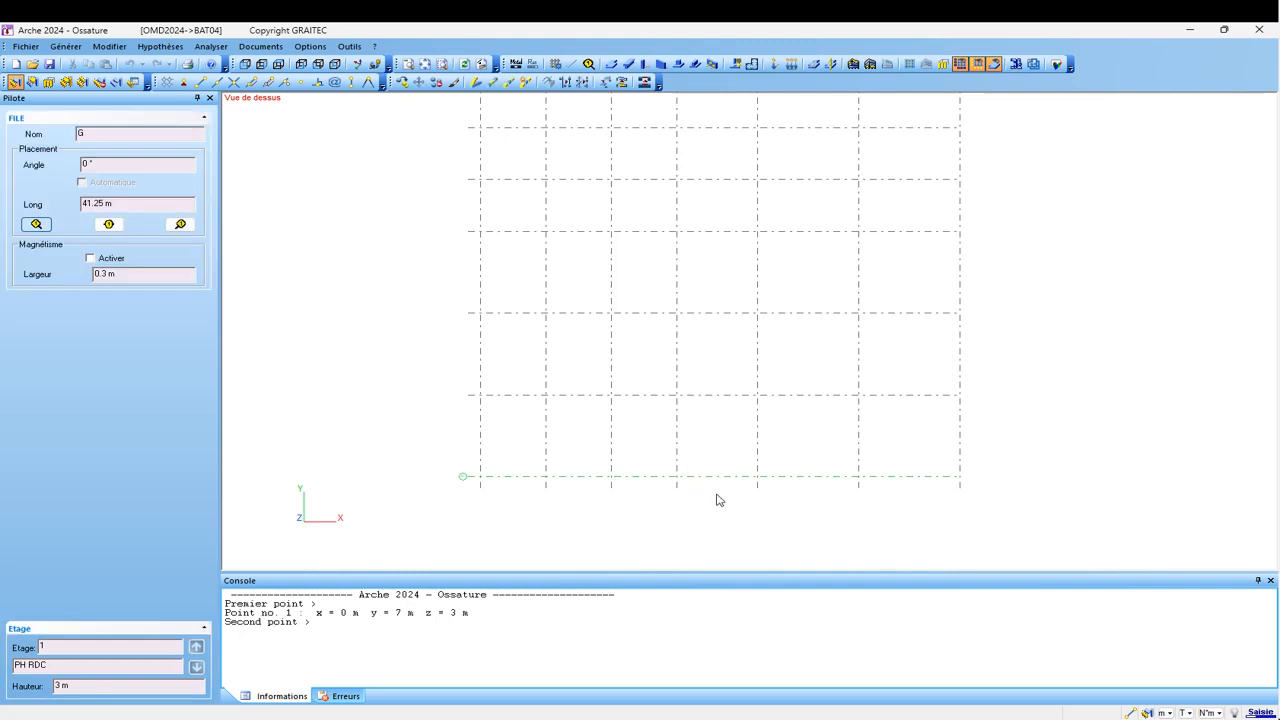
scroll(477, 477, "up", 4)
key("Escape")
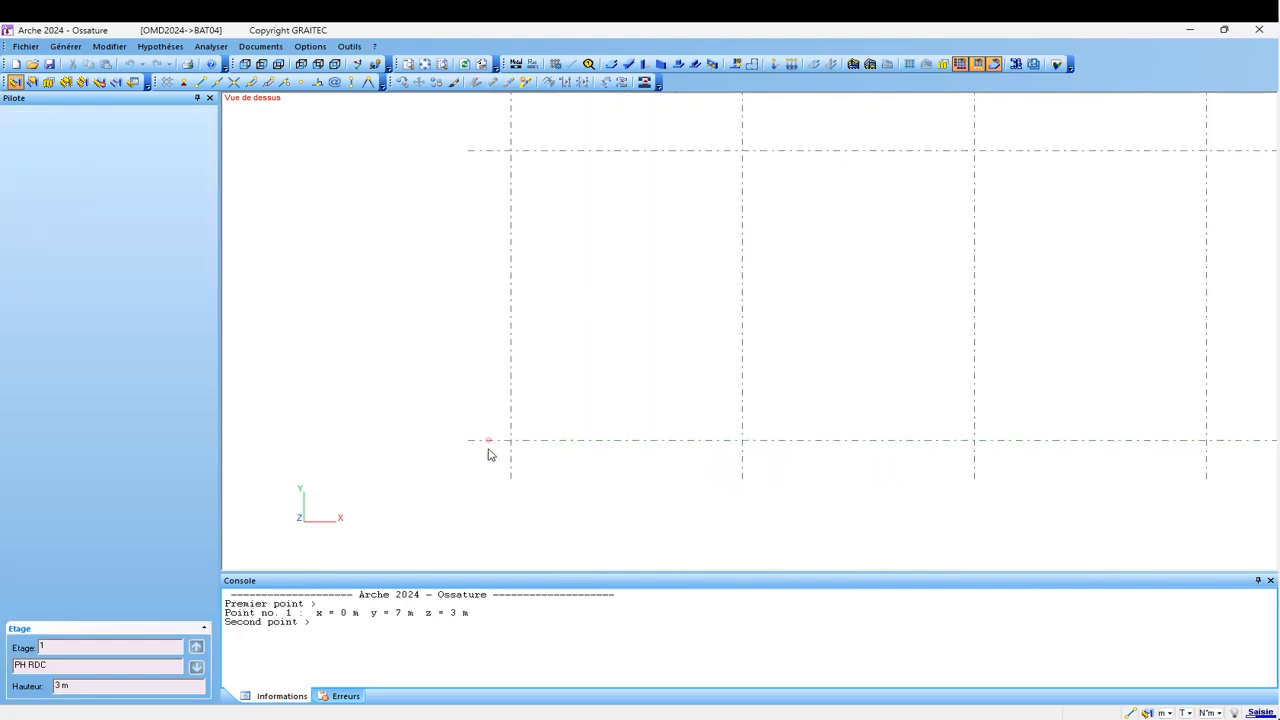
left_click(490, 452)
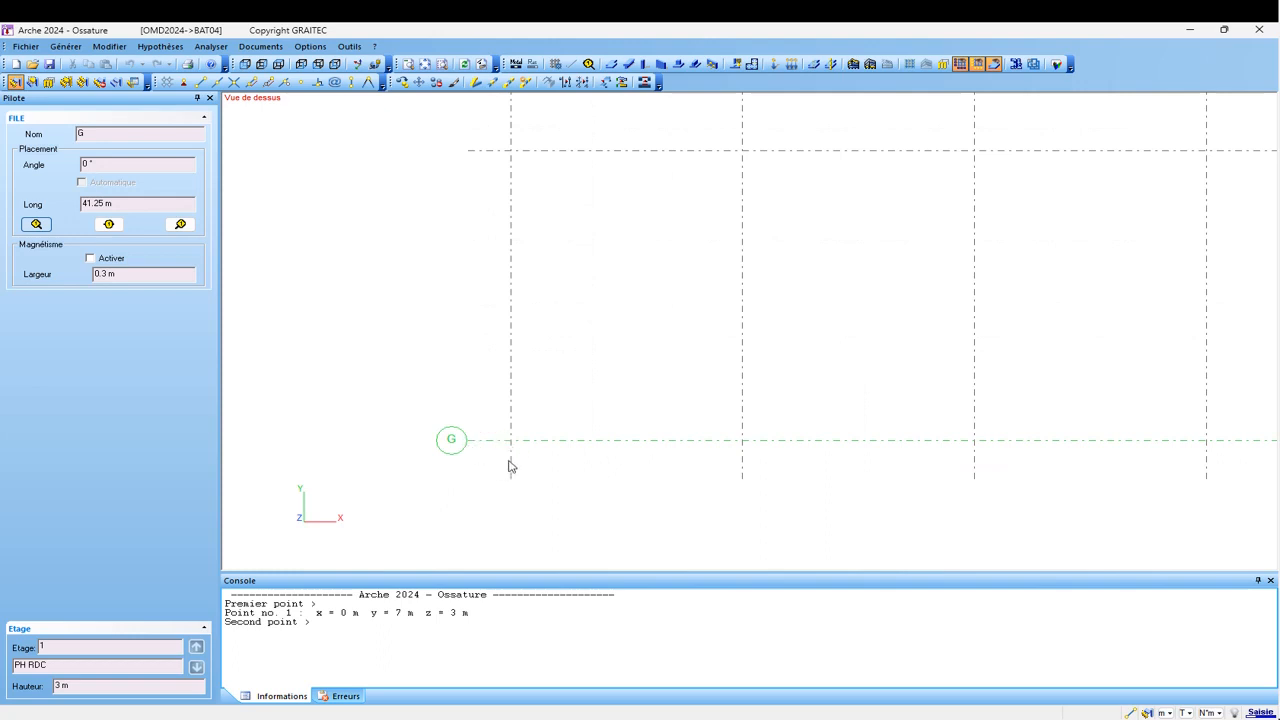
left_click(509, 466)
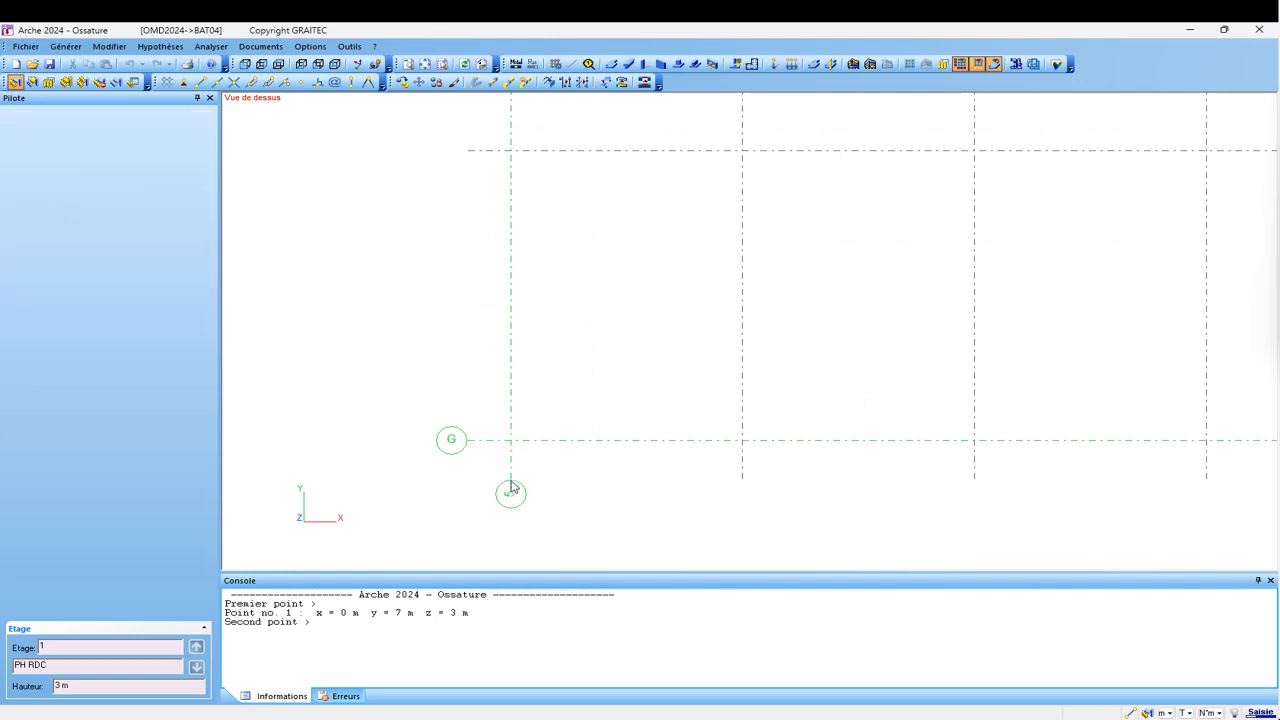
left_click(503, 443)
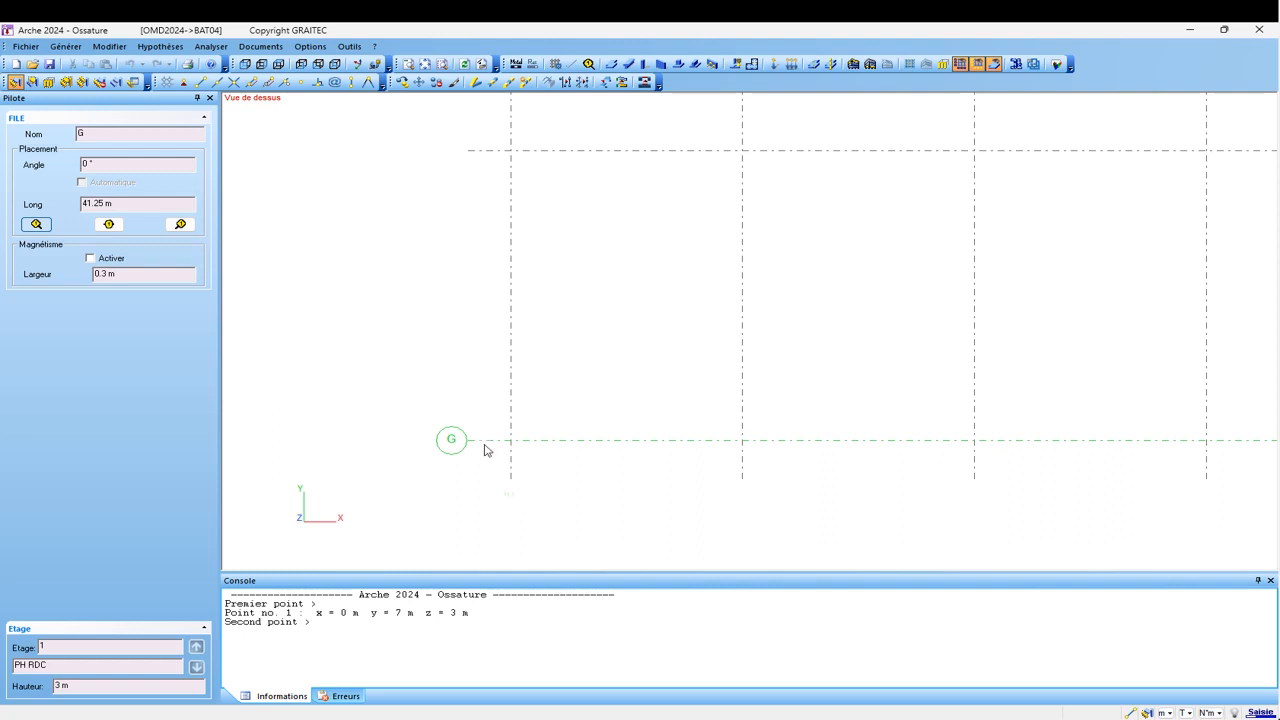
key("Escape")
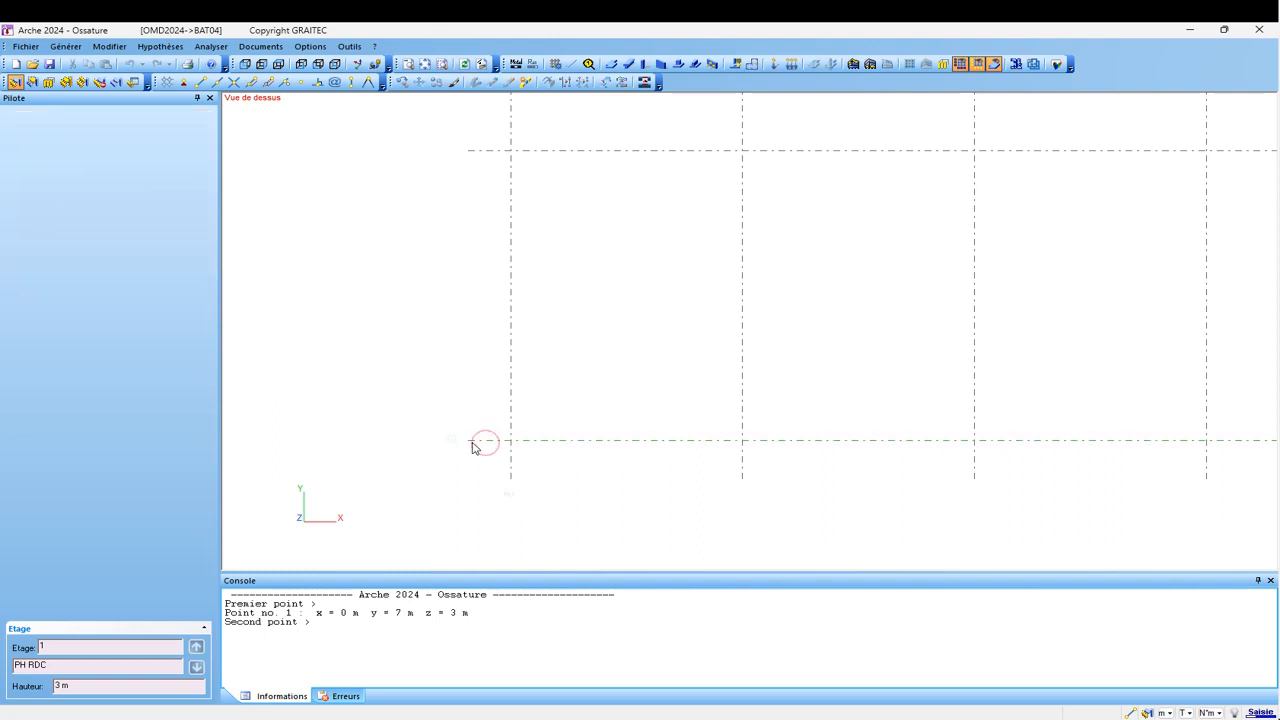
middle_click(477, 443)
left_click(537, 542)
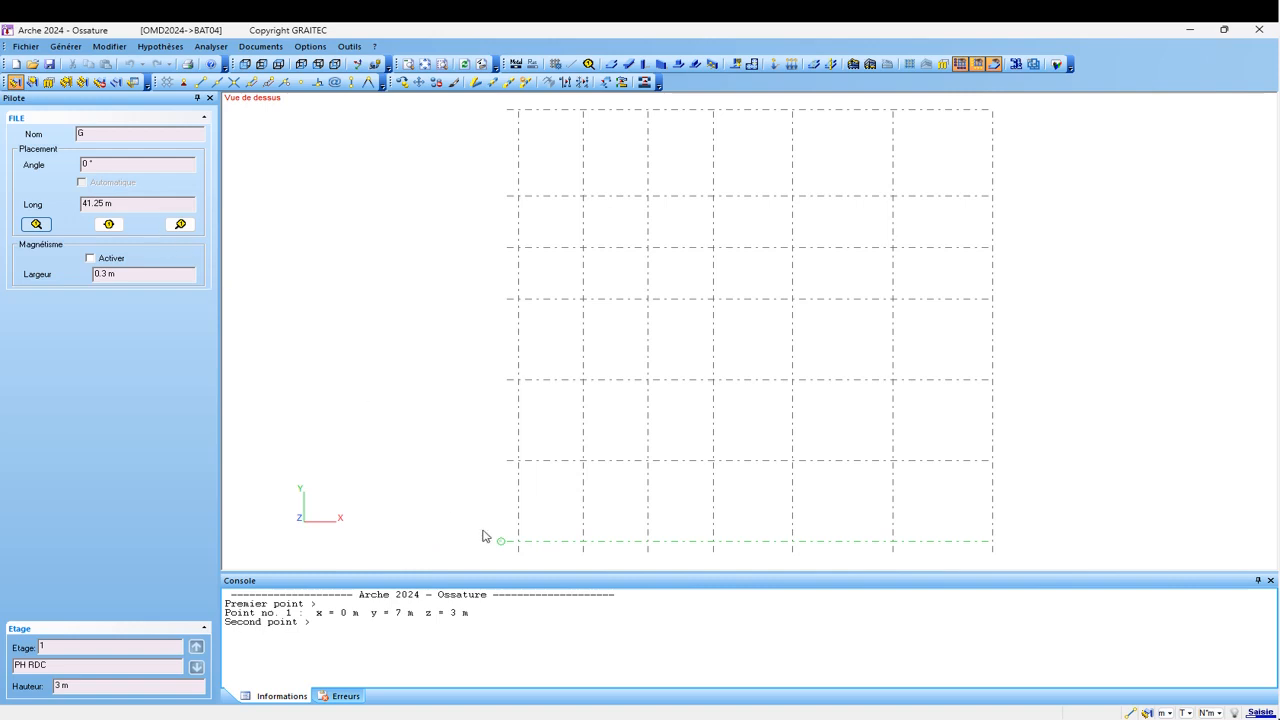
key("Escape")
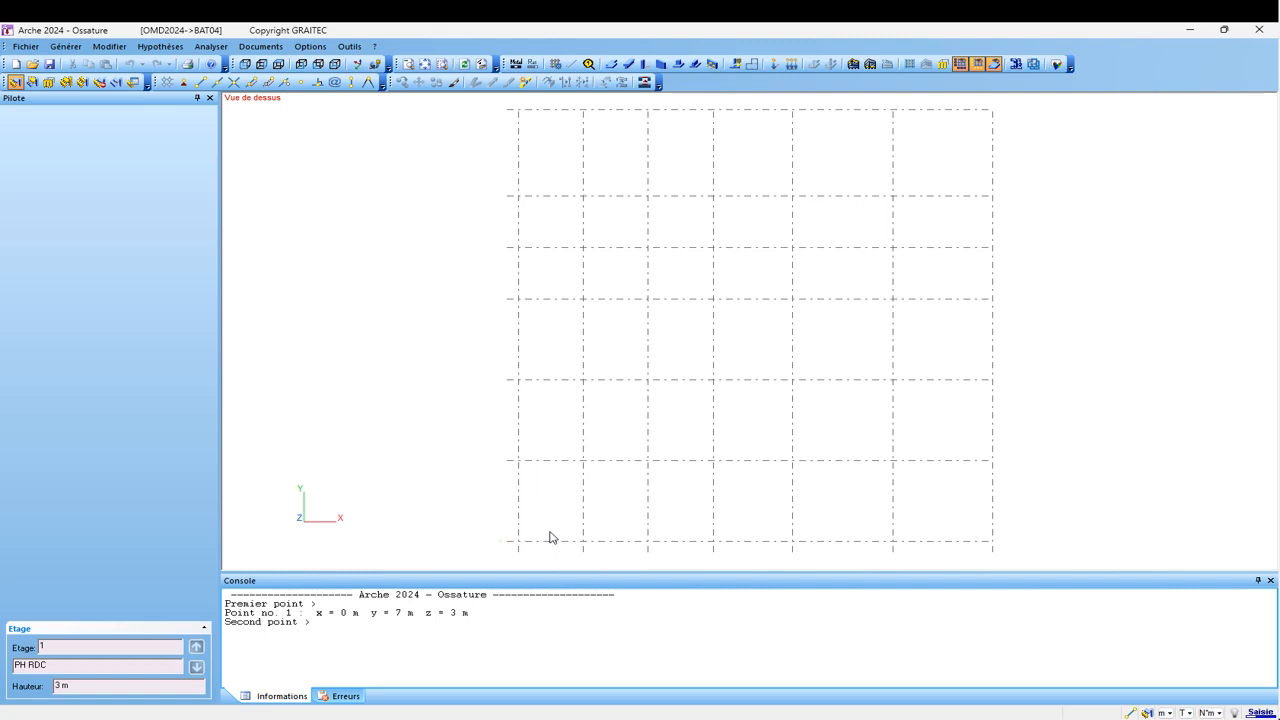
- Regenerate the construction grid at an angle of 20°, erasing the existing construction lines
left_click(556, 65)
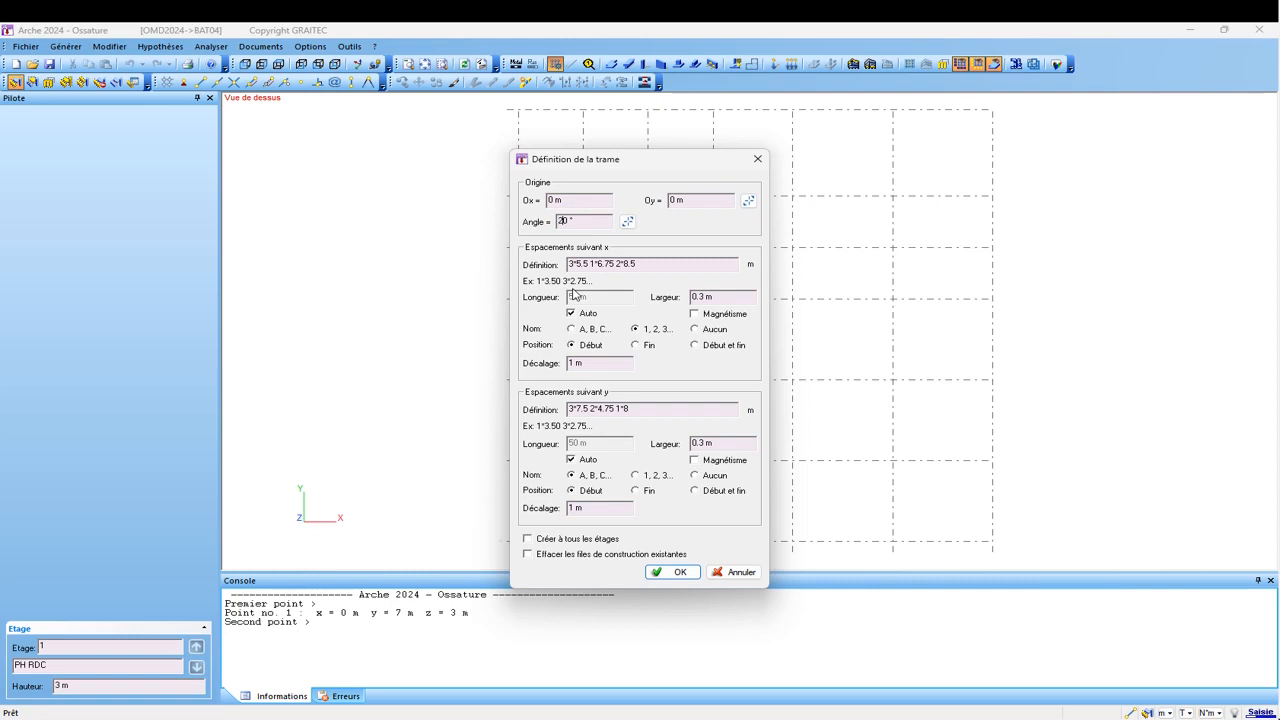
left_click(594, 554)
left_click(673, 572)
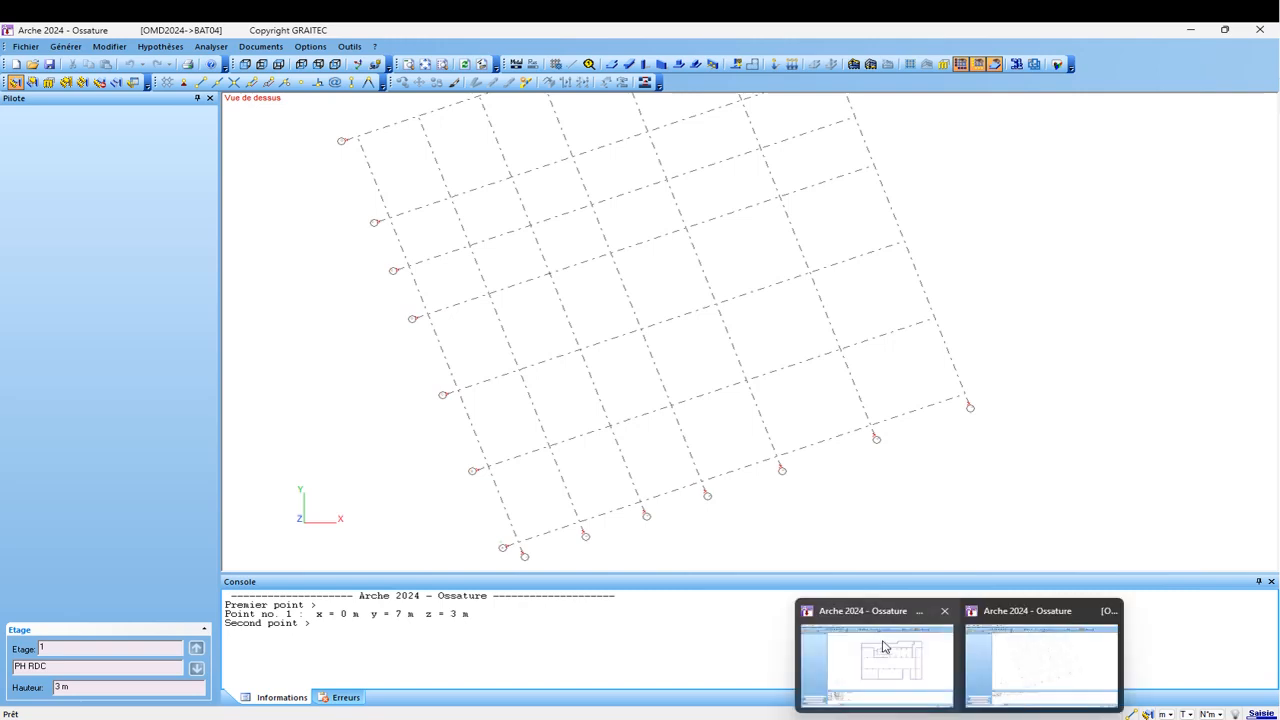
- Switch to the bat02 model, float the snap mode tools, and enable the endpoint, midpoint and intersection snaps
left_click(882, 640)
key("alt+3")
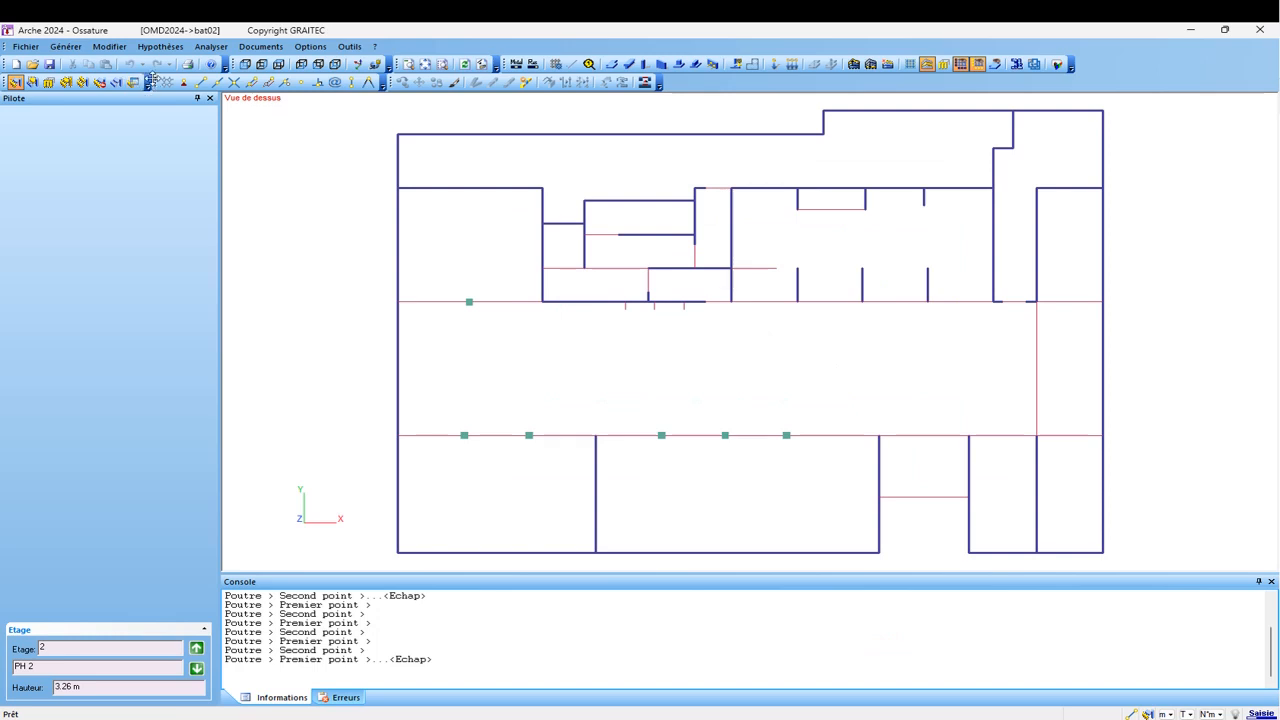
left_click_drag(152, 82, 461, 139)
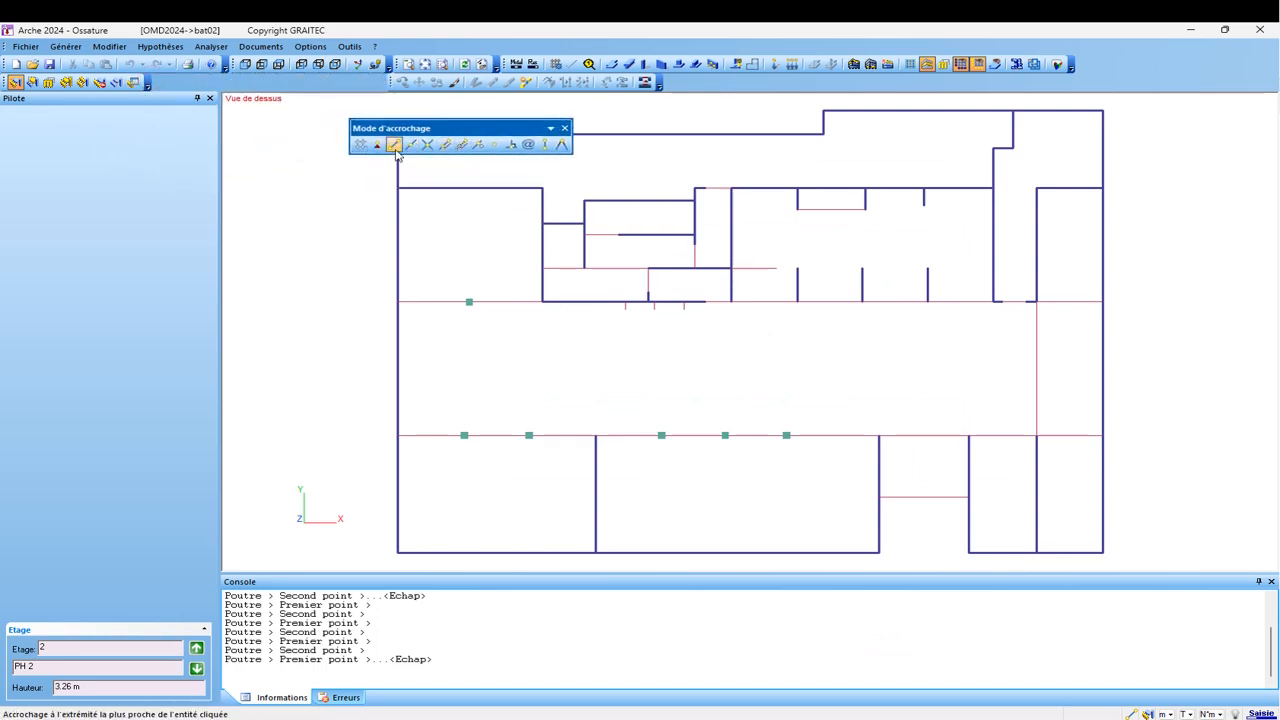
left_click(395, 145)
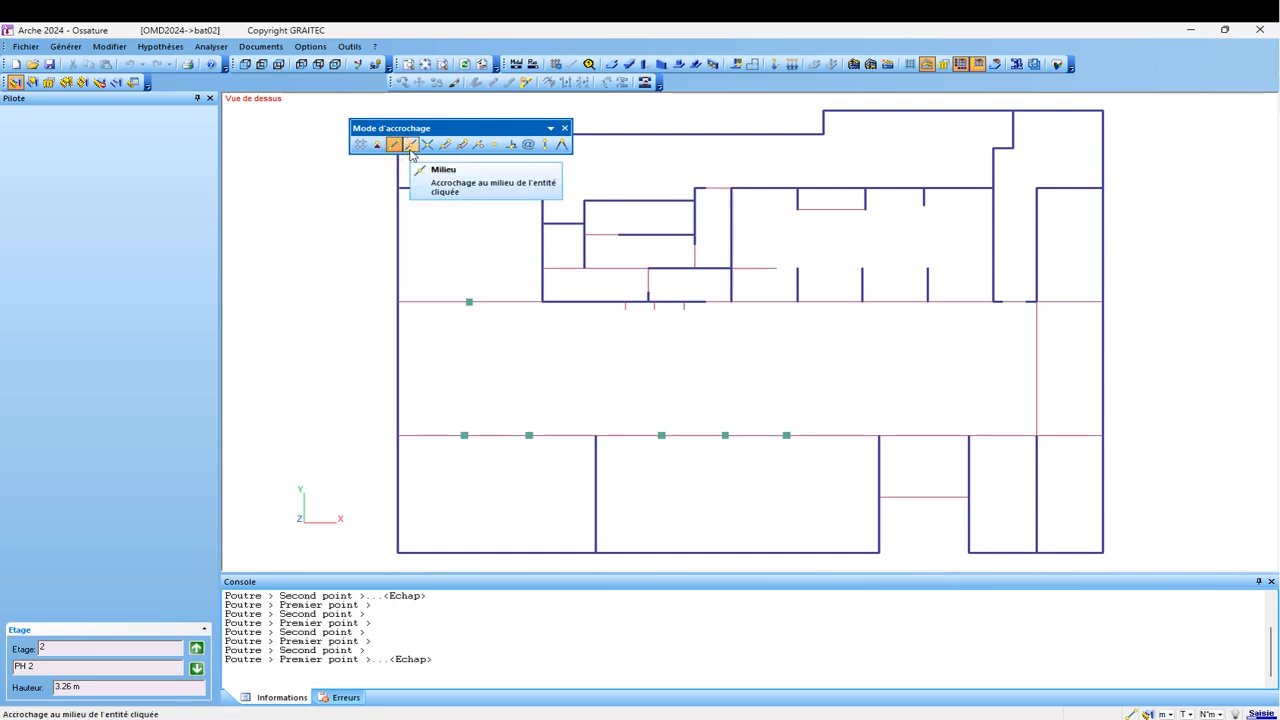
left_click(410, 148)
left_click(425, 148)
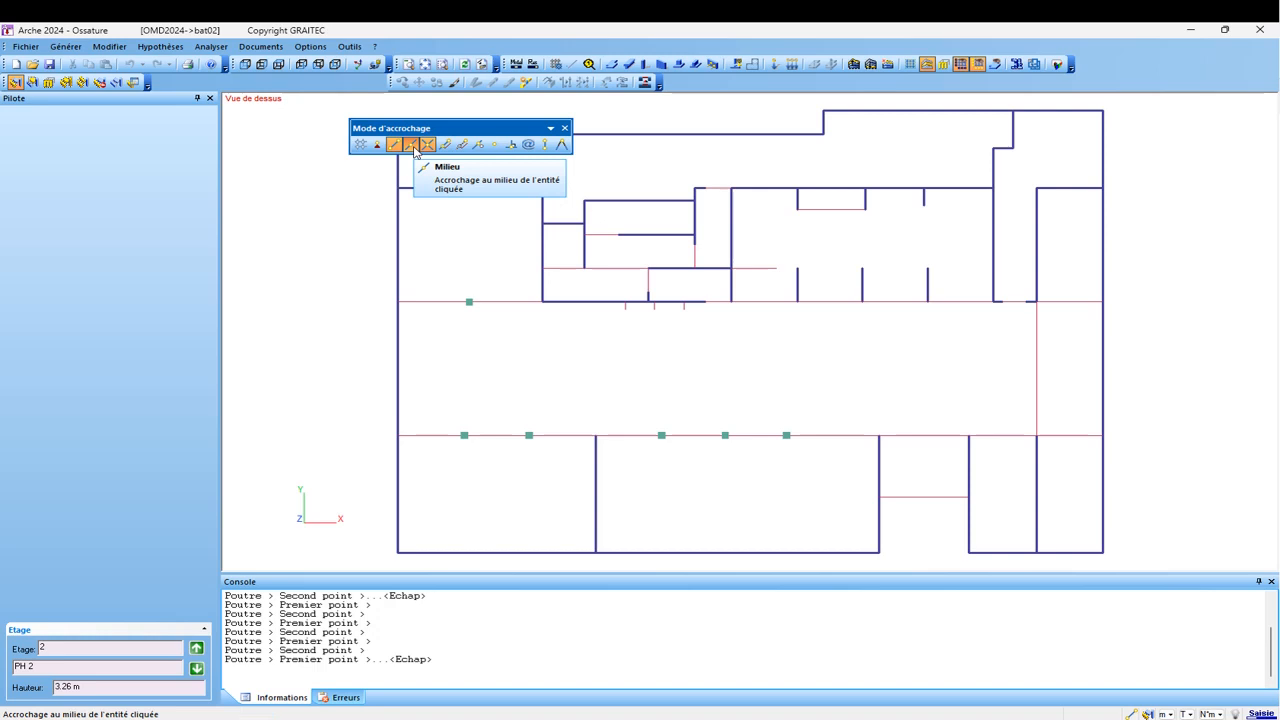
- Draw two vertical 20 x 20 cm beams: upper-left wall's midpoint to the column below, and that wall block's lower-right corner to the lower beam line
left_click(628, 63)
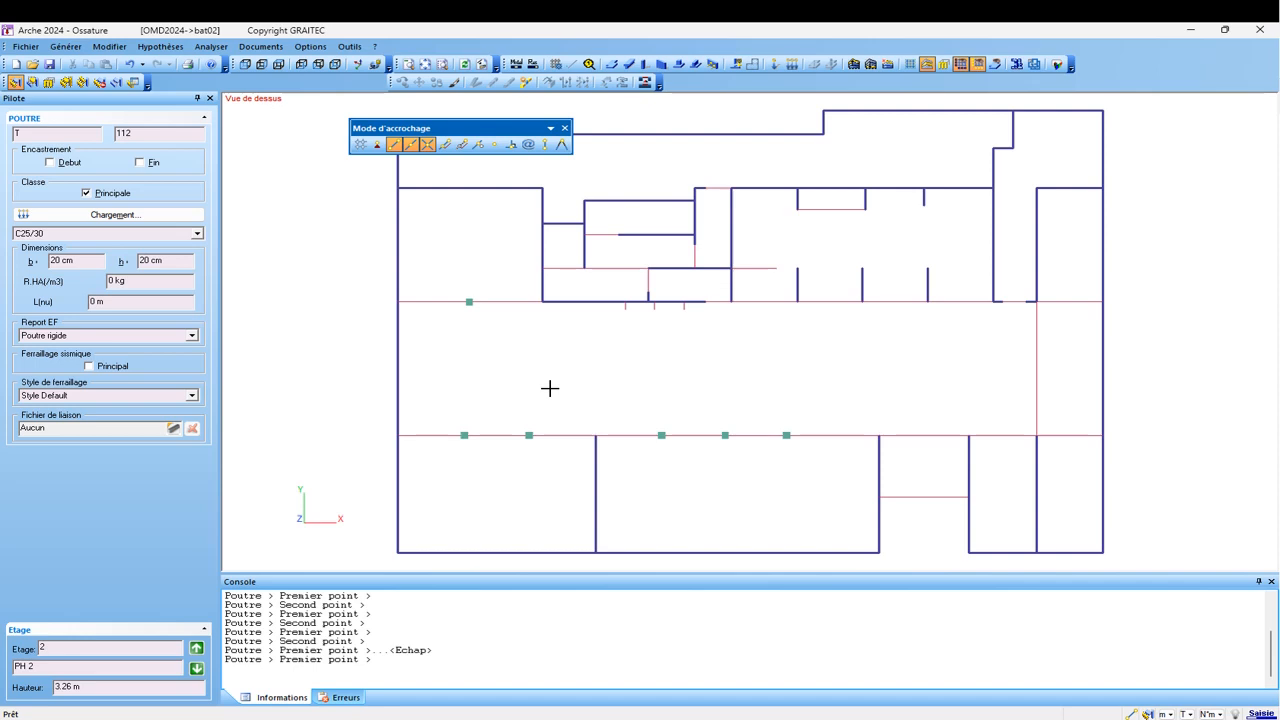
left_click(469, 182)
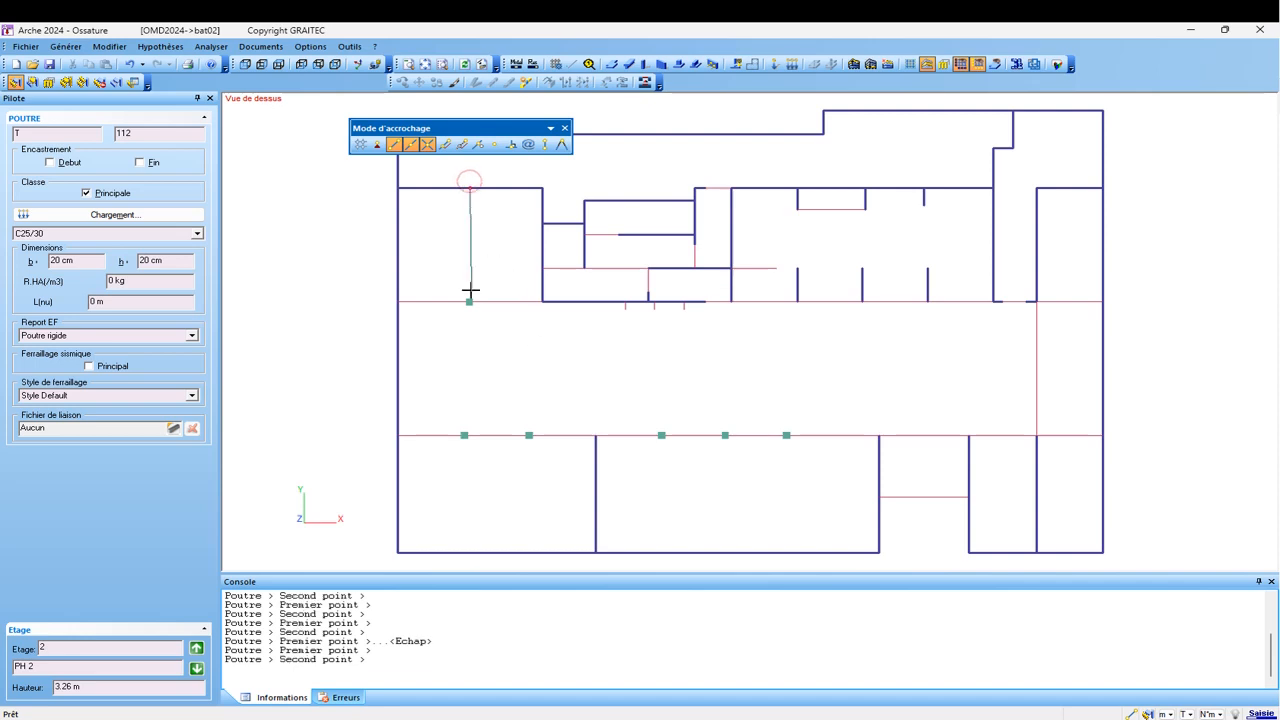
left_click(470, 292)
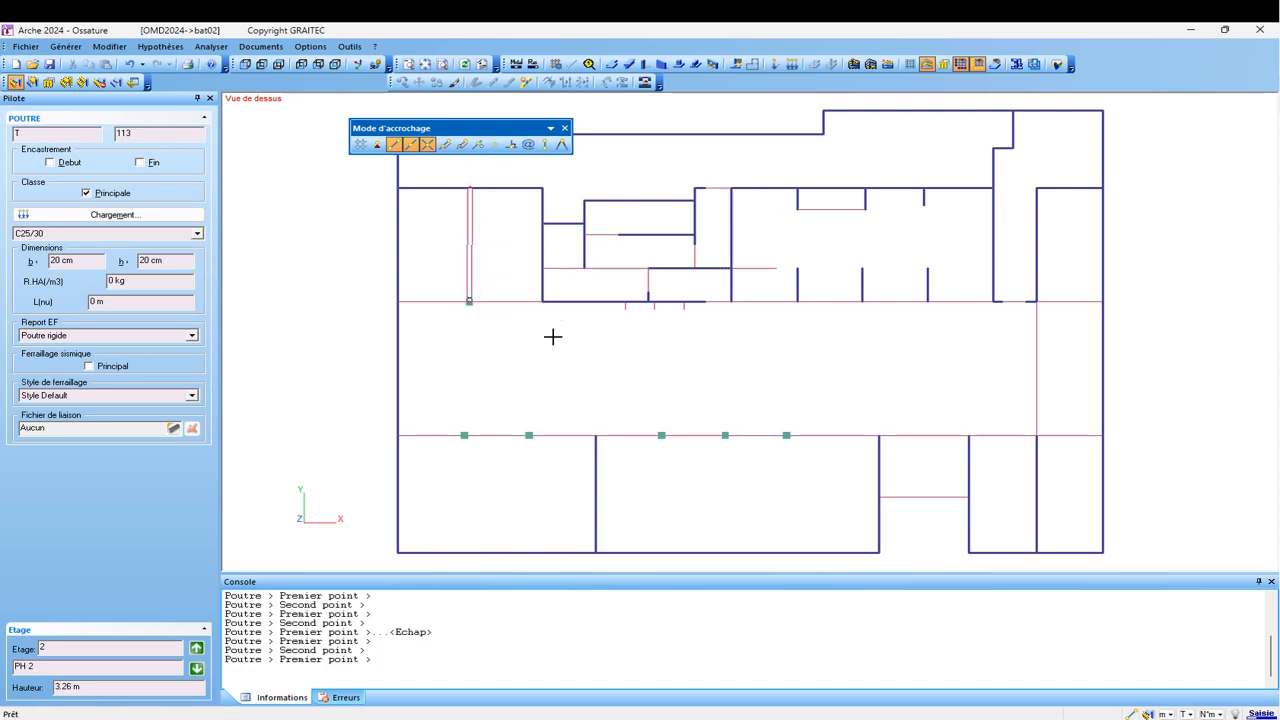
left_click(545, 301)
left_click(546, 434)
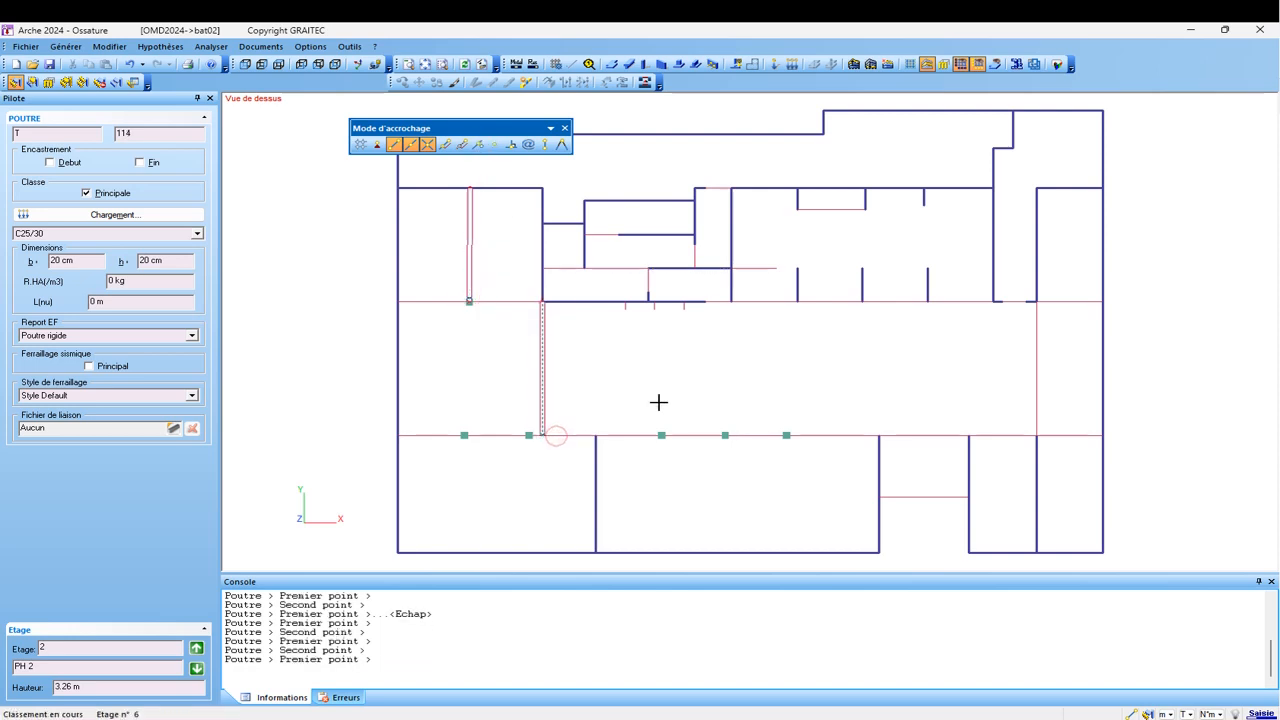
- Add a horizontal beam between the midpoints of the central bay's side beams, and a vertical beam crossing it between the upper and lower beam lines
left_click(542, 366)
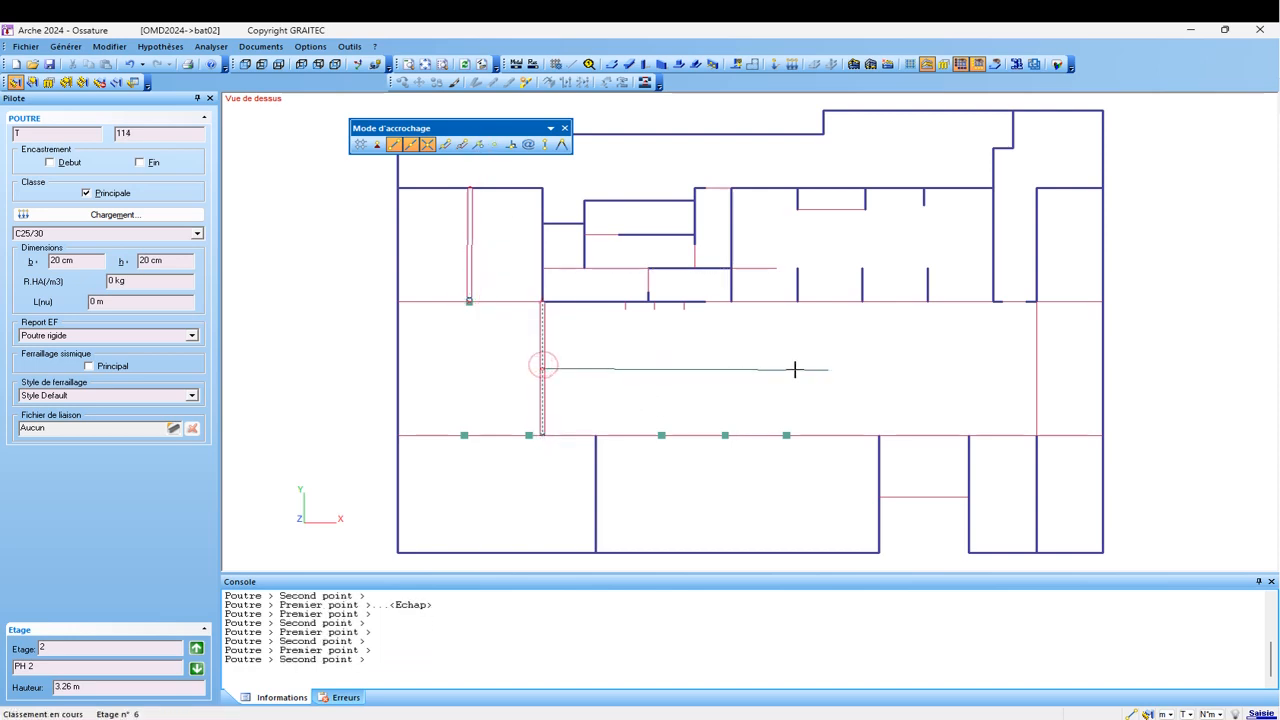
left_click(1036, 369)
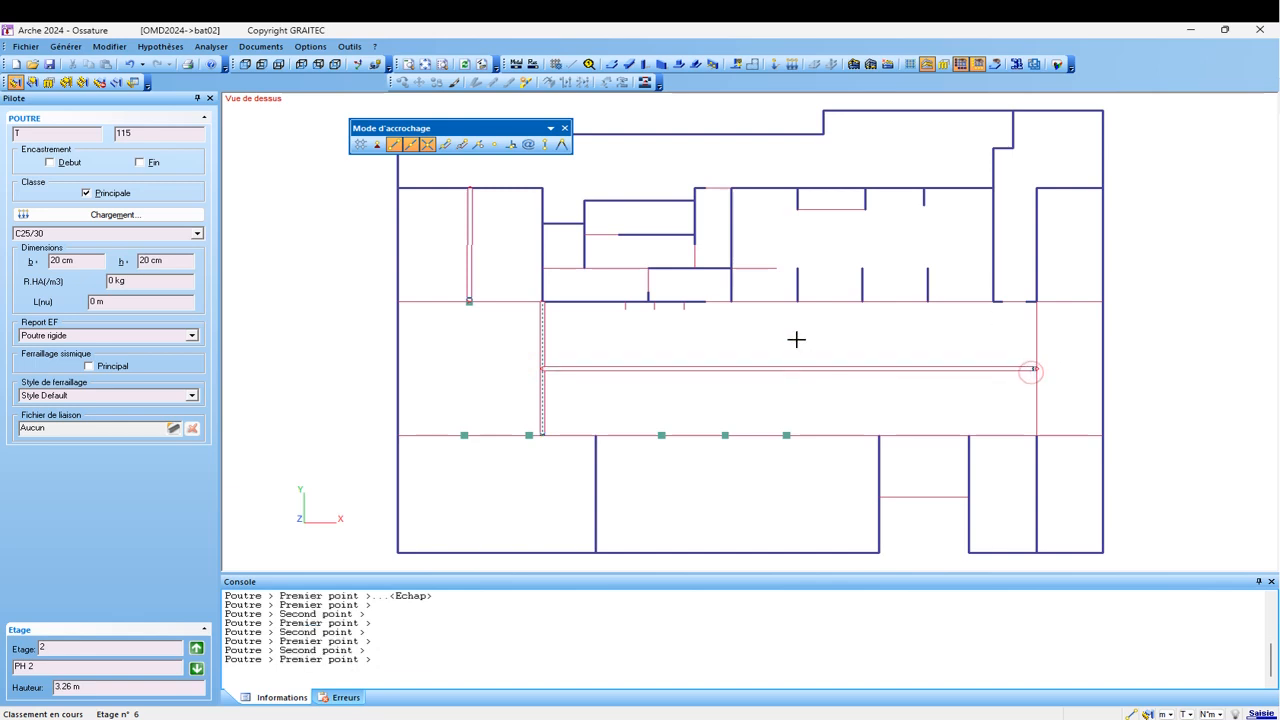
left_click(797, 301)
left_click(801, 435)
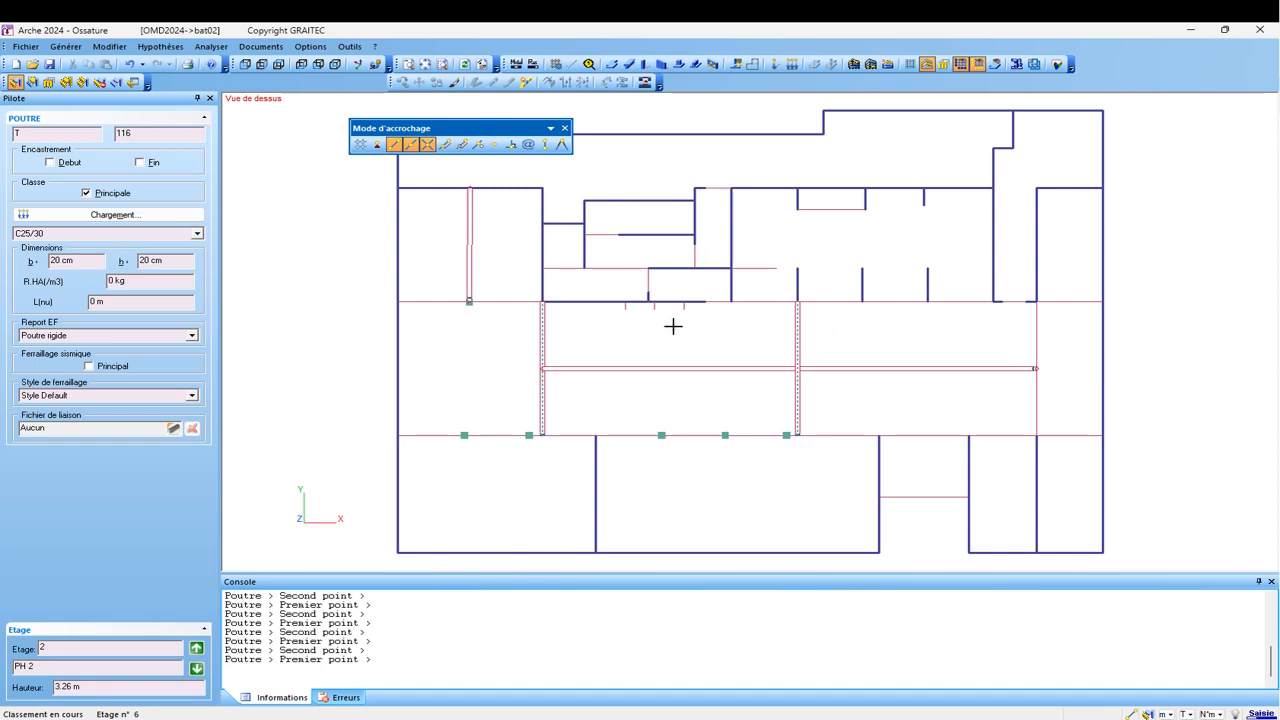
key("Escape")
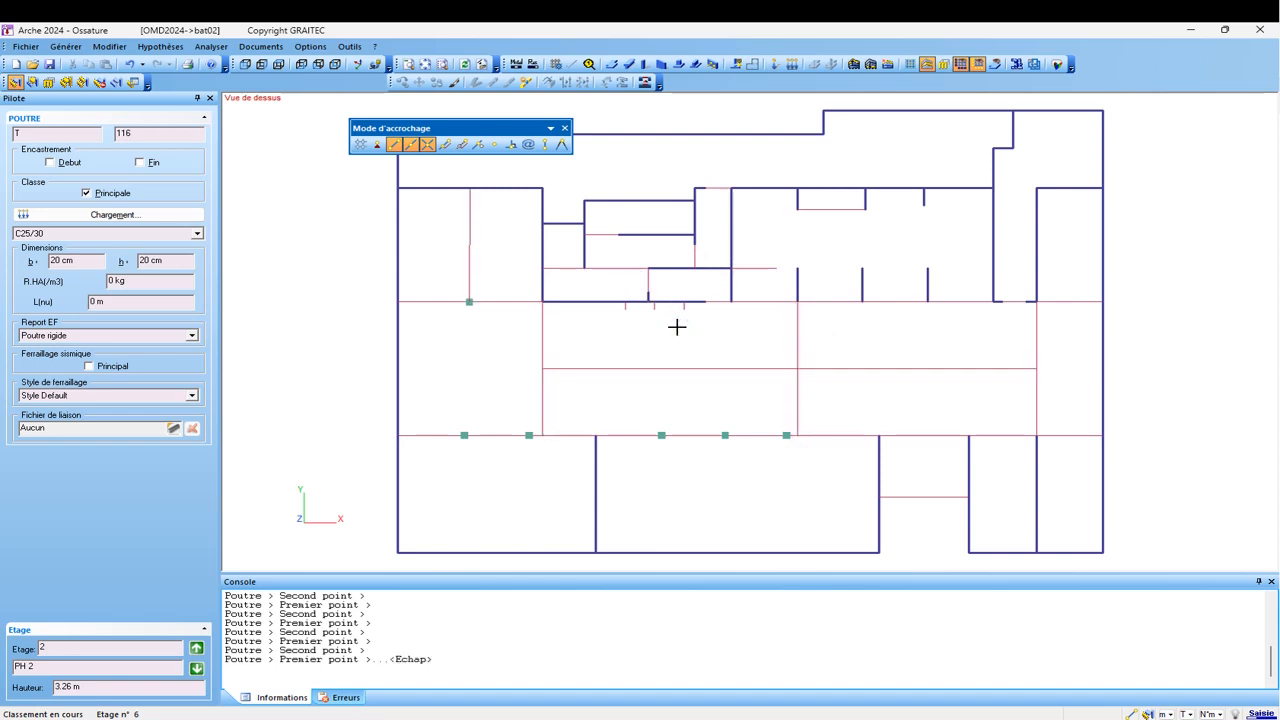
- Open the application options to review the setting that allows simultaneous snap modes
left_click(318, 47)
left_click(338, 62)
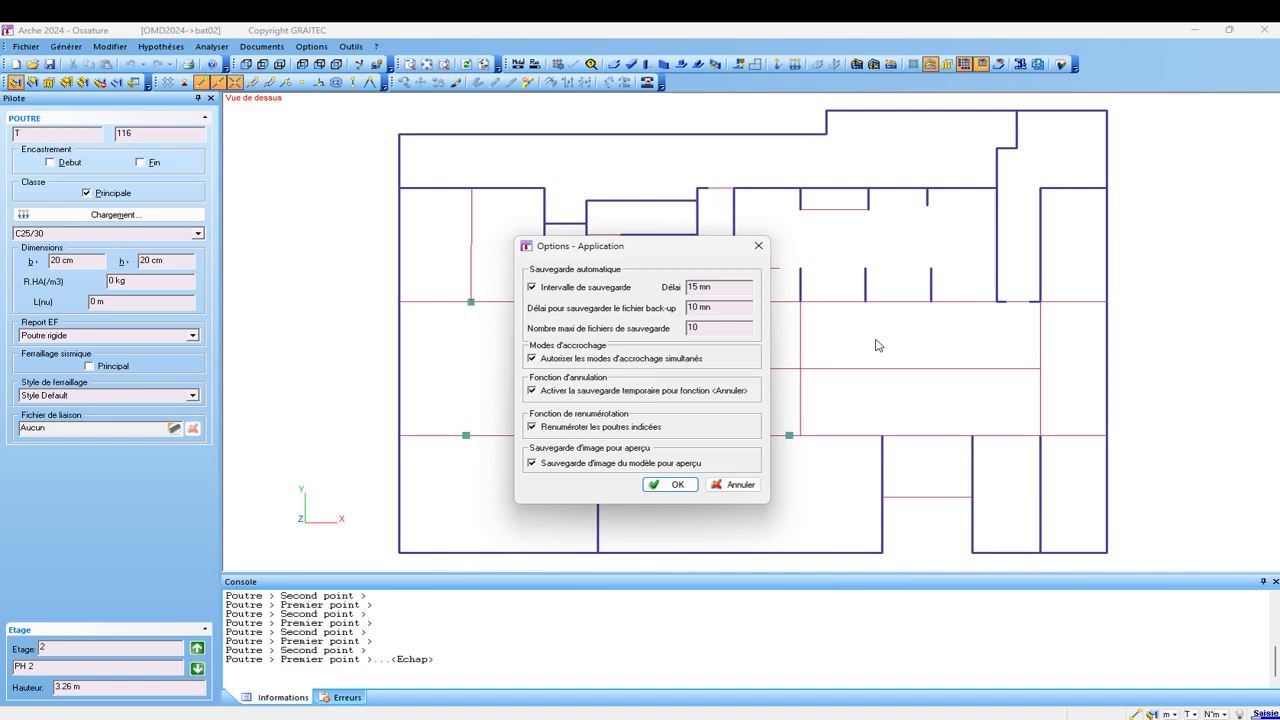
- Switch to the BAT05 model and review the element types available for axis creation in the CAO options
mouse_move(980, 712)
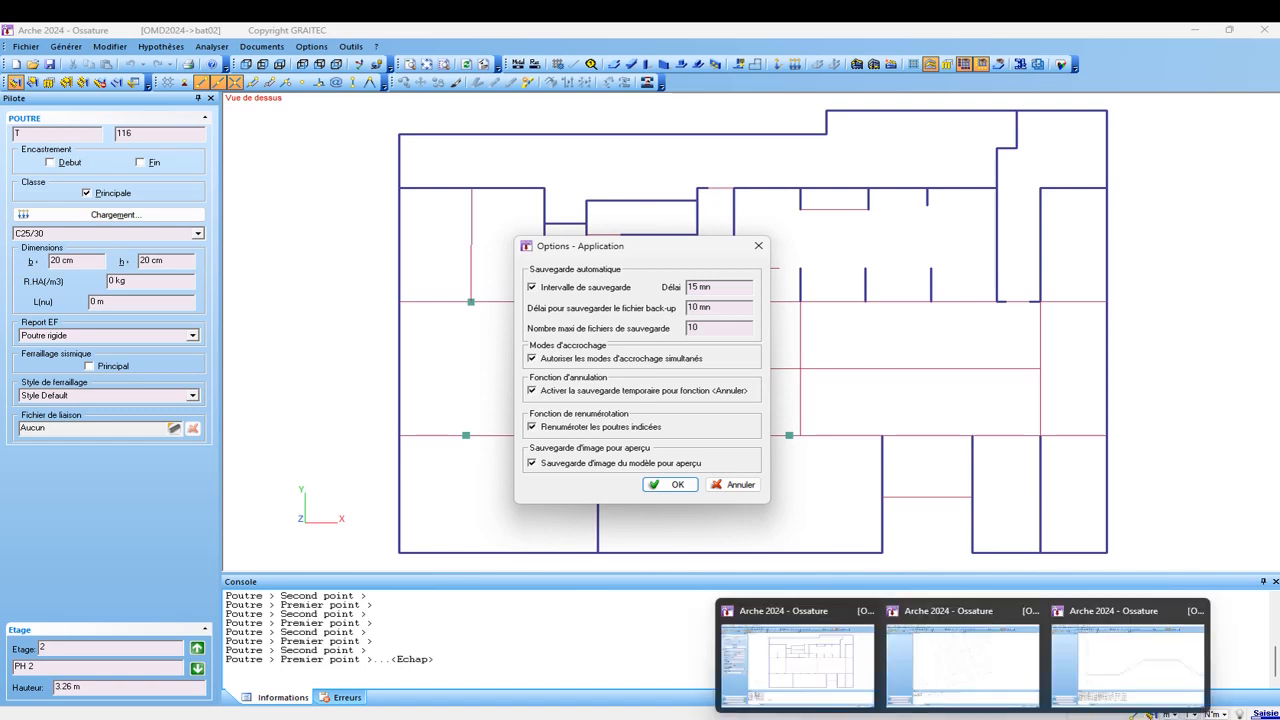
left_click(1070, 700)
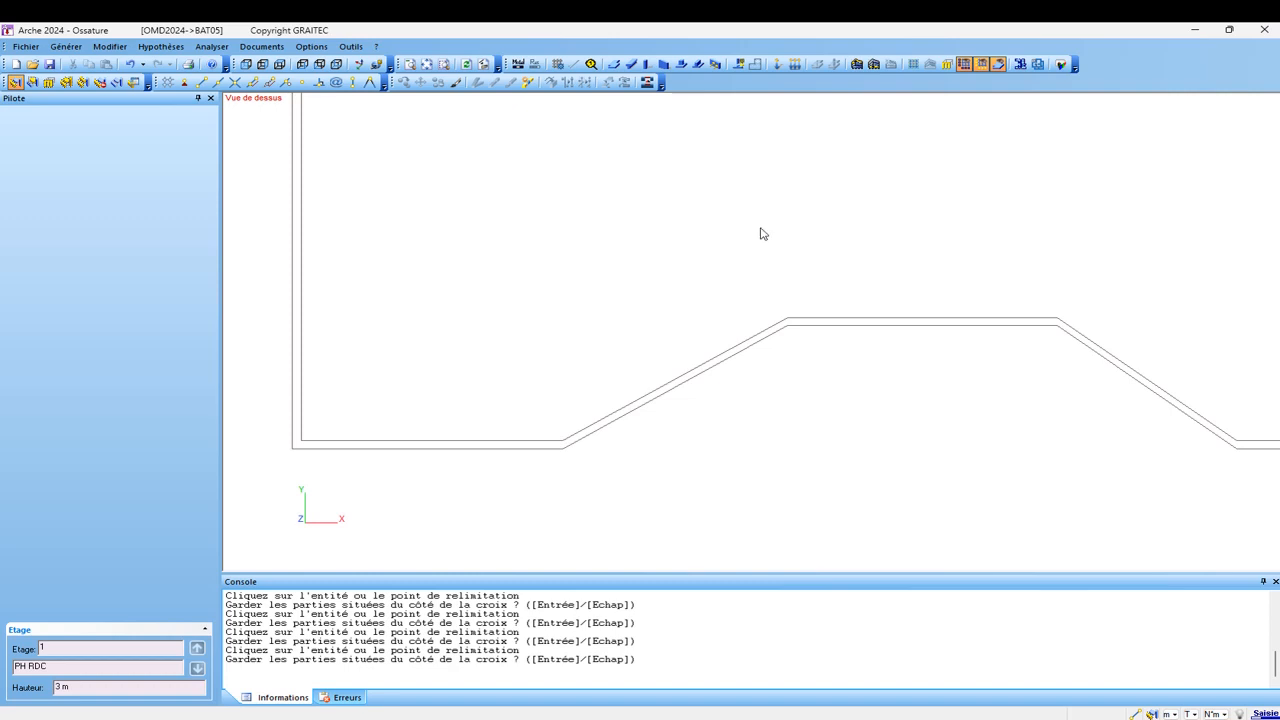
left_click(311, 47)
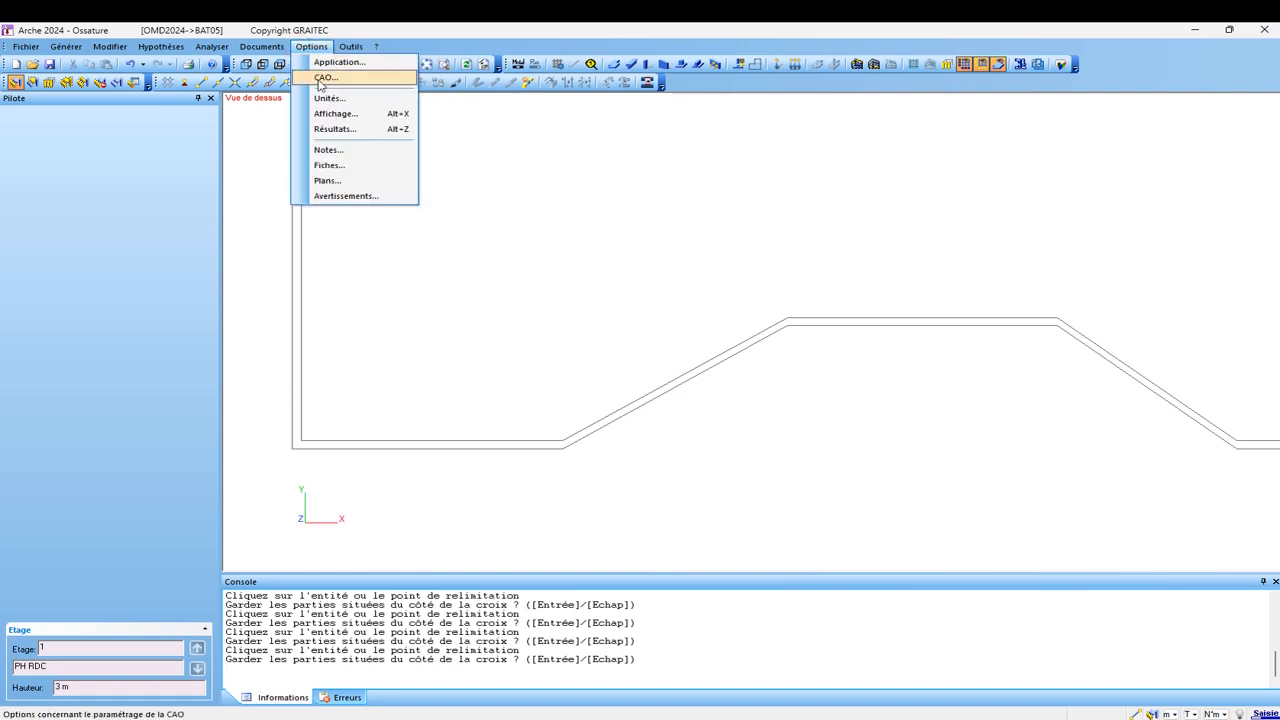
left_click(321, 80)
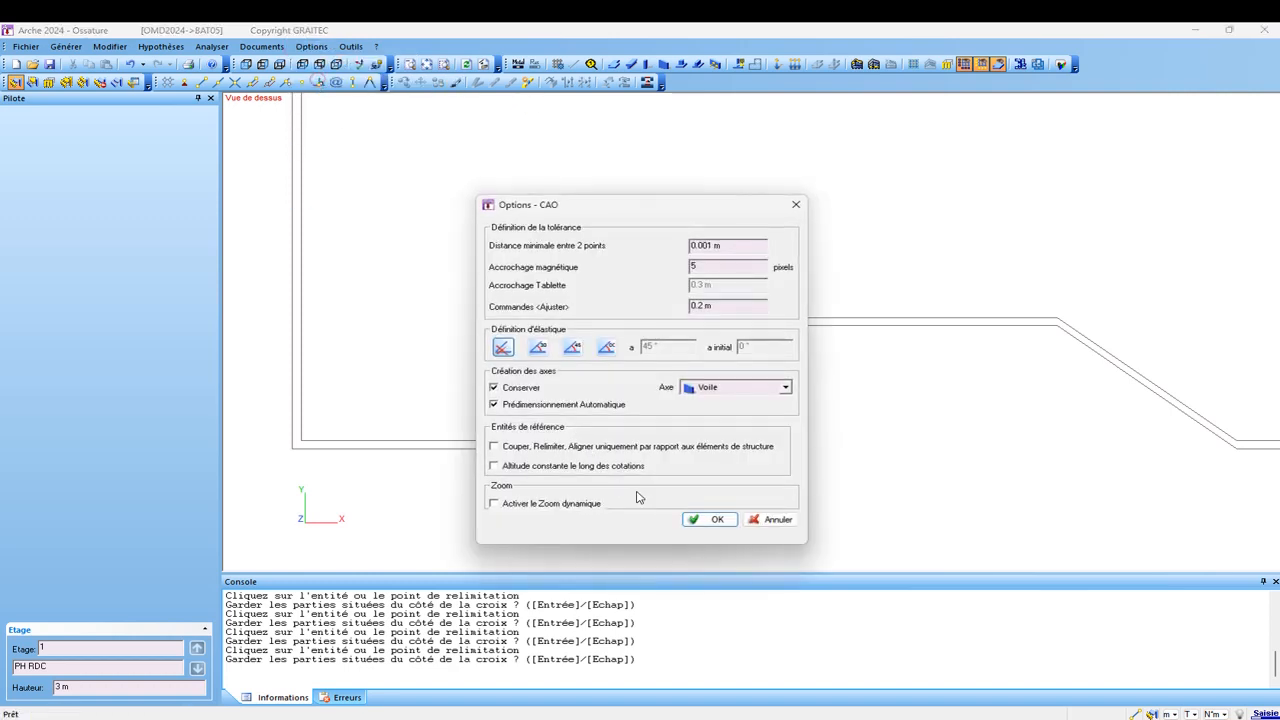
left_click(720, 392)
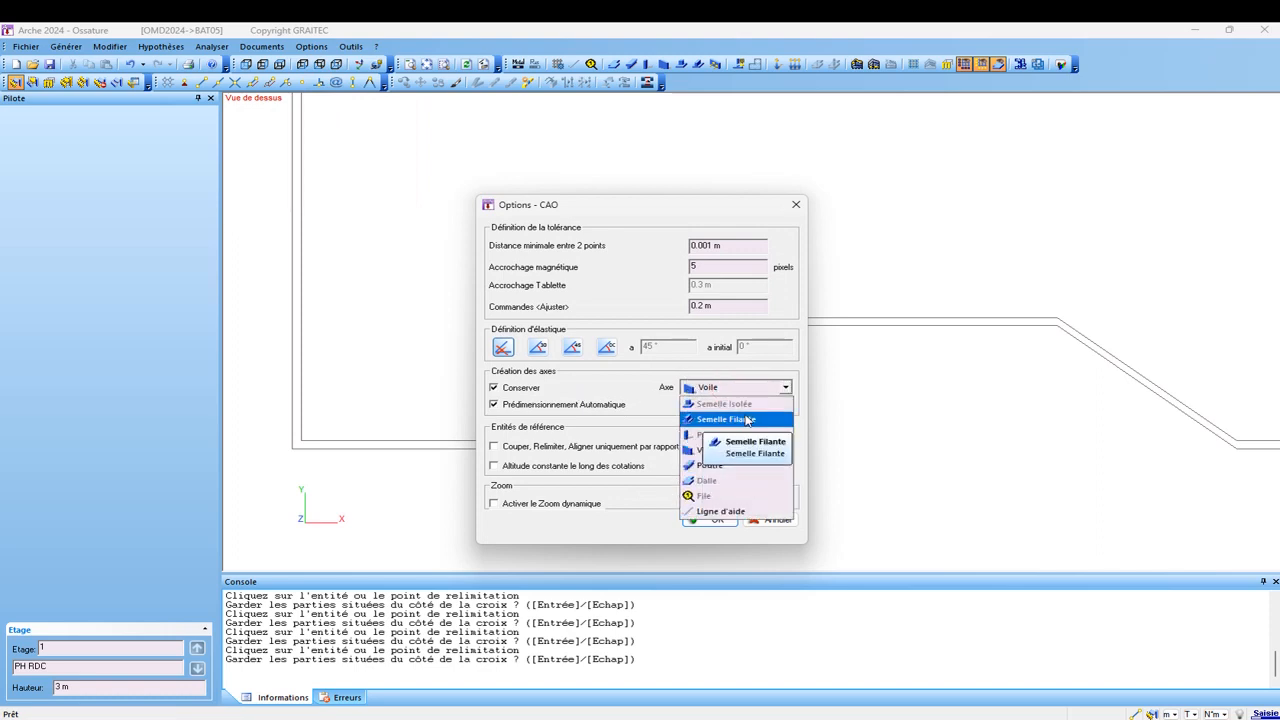
left_click(737, 219)
left_click(788, 204)
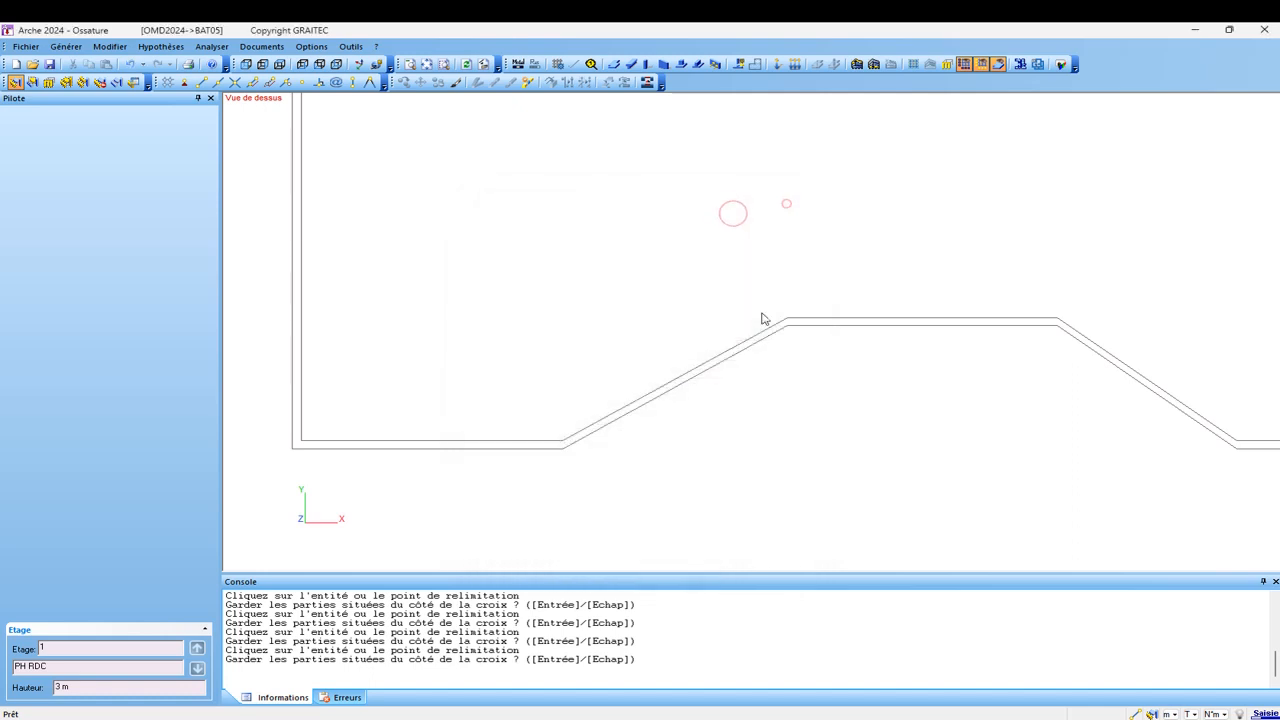
- Generate walls on the axes of the central horizontal, left sloping and lower-left horizontal double lines
left_click(852, 323)
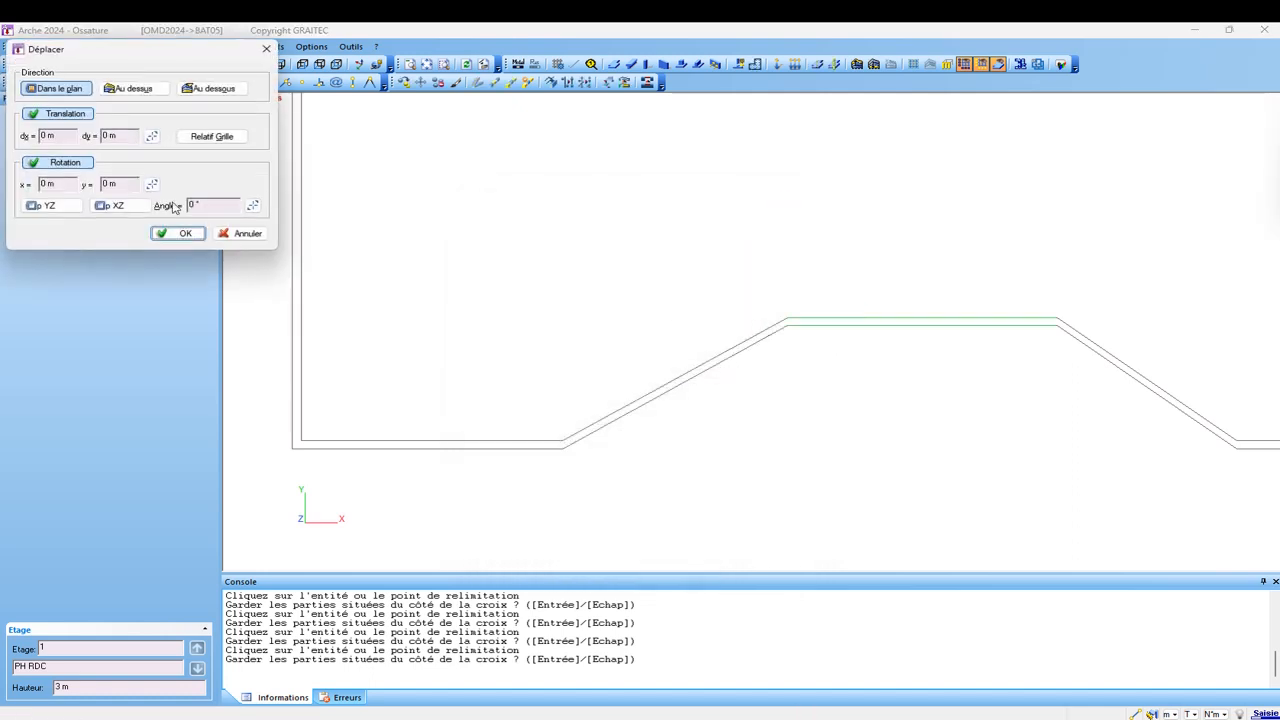
left_click(242, 231)
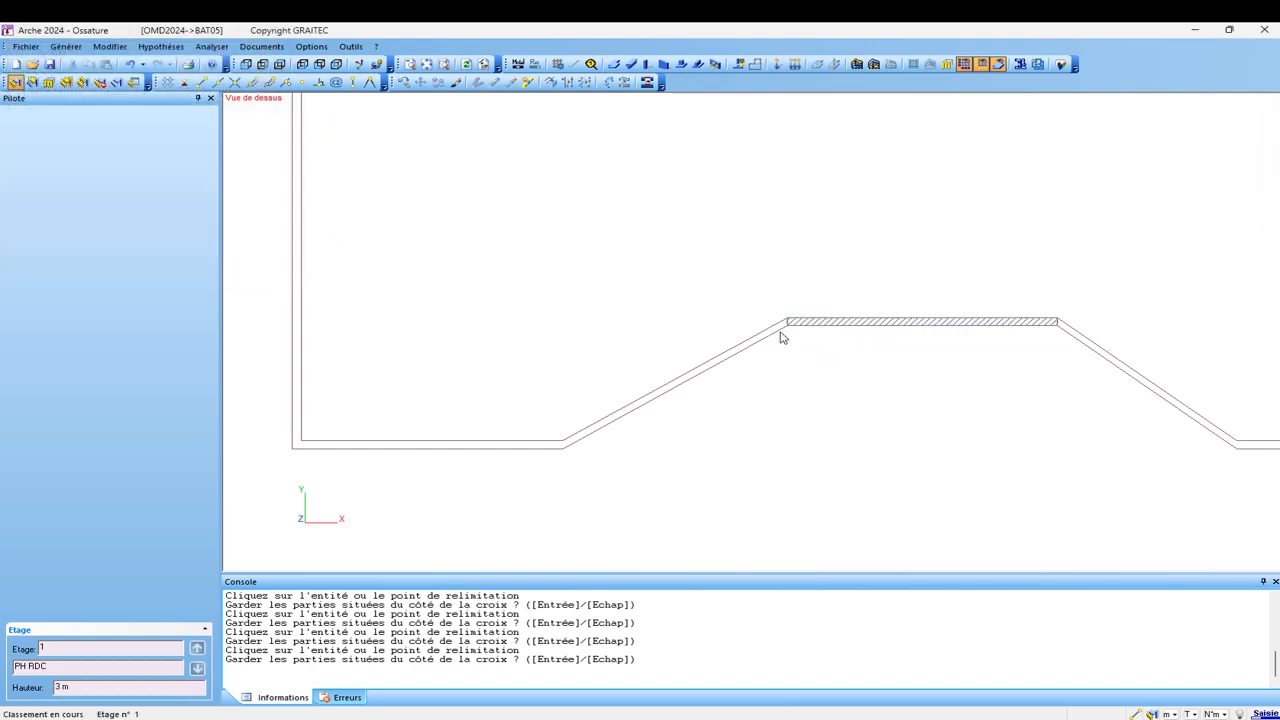
left_click(693, 375)
left_click(690, 369)
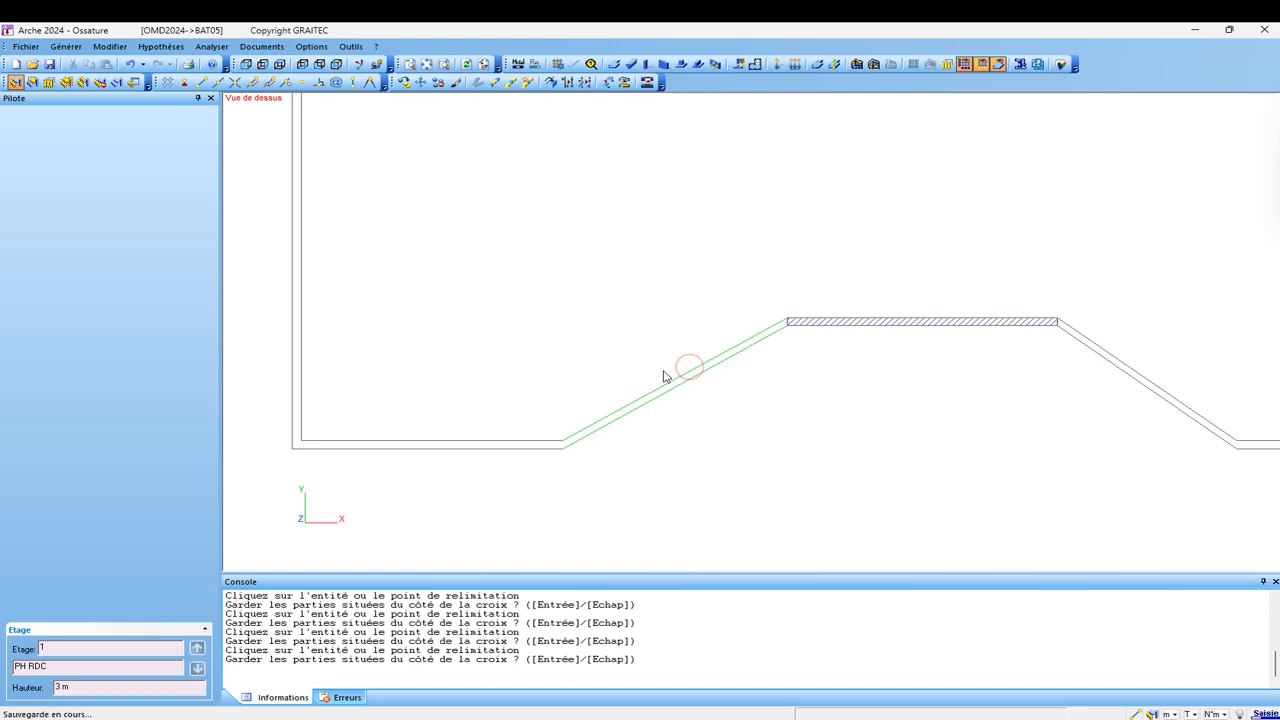
left_click(487, 449)
left_click(482, 440)
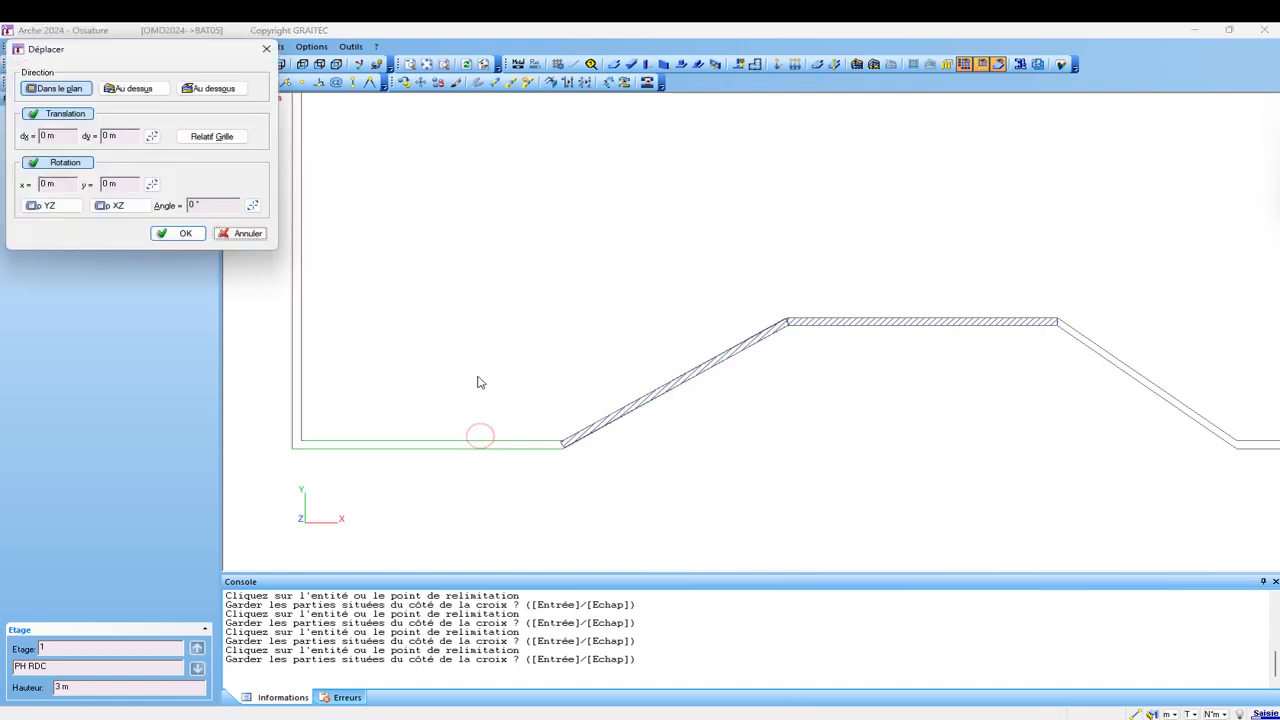
left_click(262, 235)
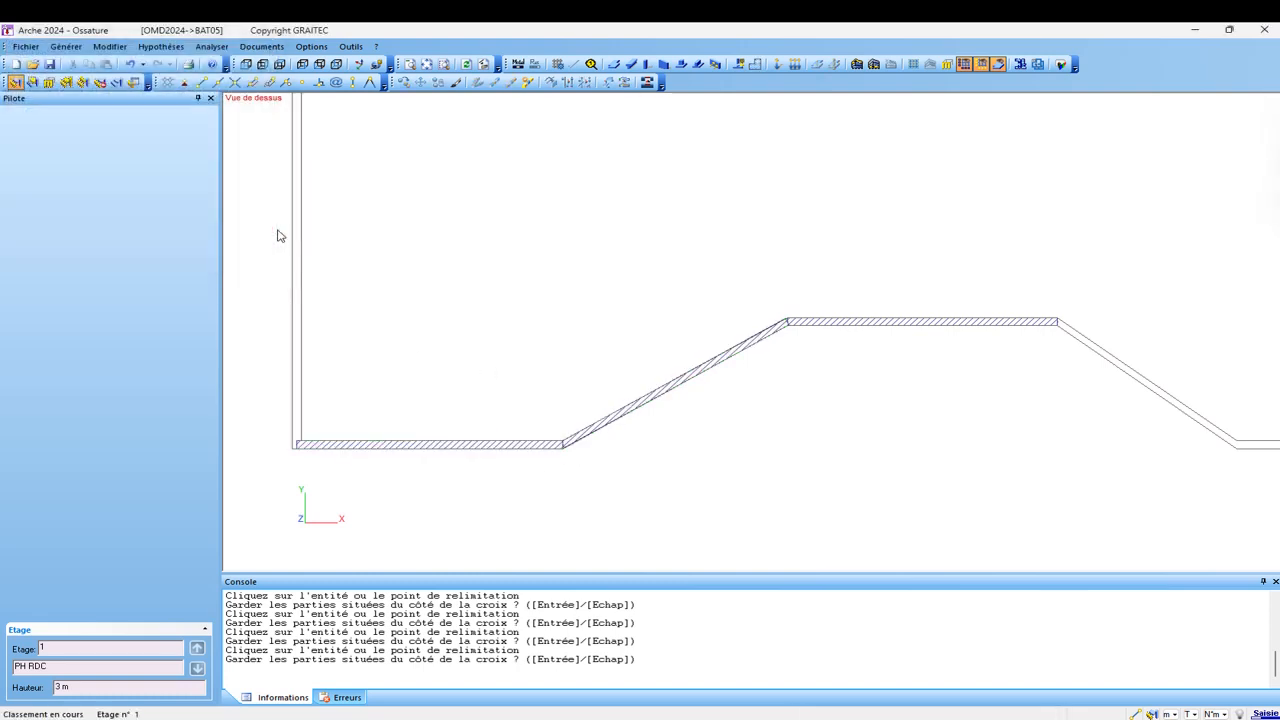
- Generate a wall on the axis of the long horizontal double line along the plan's upper edge
middle_click(487, 294)
middle_click(487, 294)
scroll(580, 320, "down", 1)
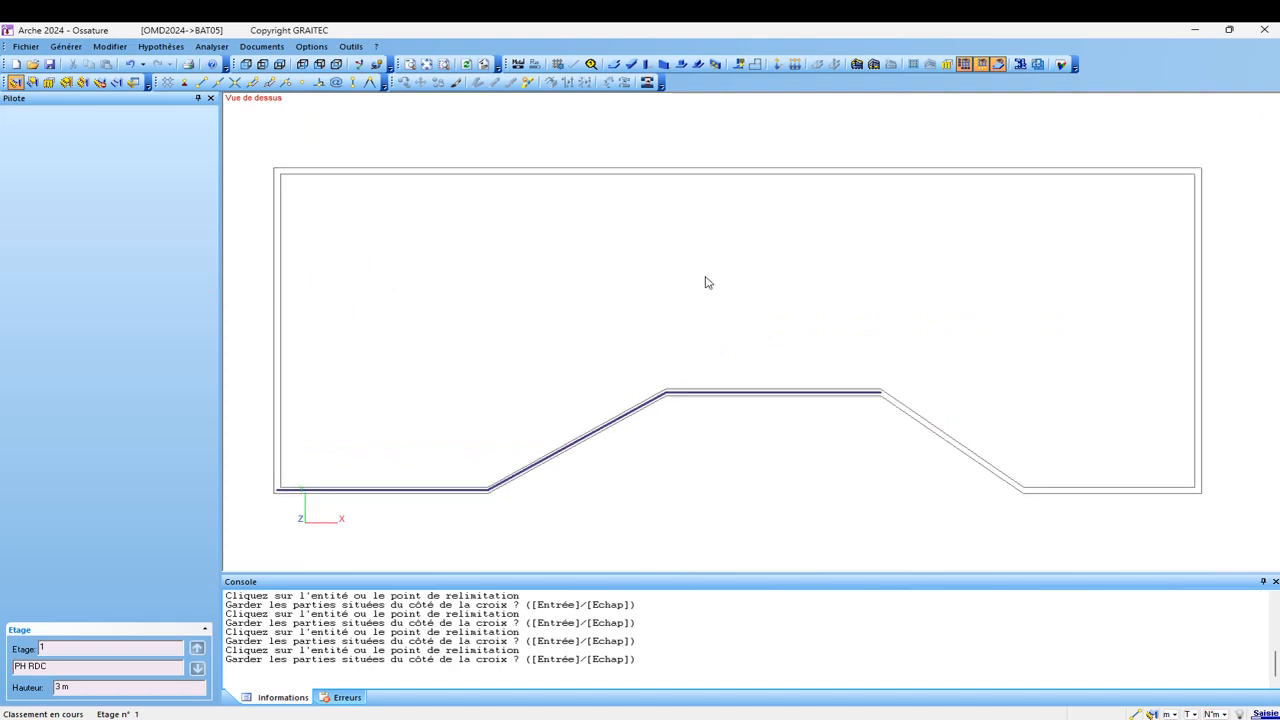
left_click(550, 88)
left_click(623, 172)
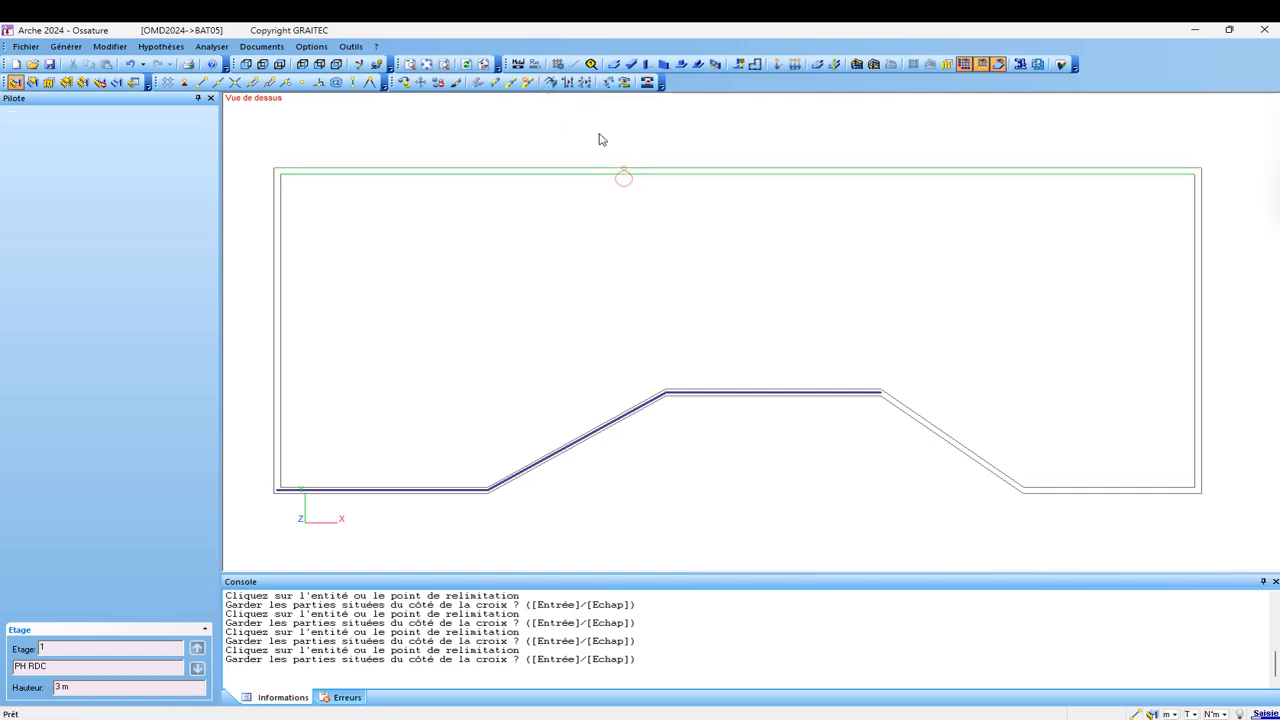
scroll(633, 265, "down", 1)
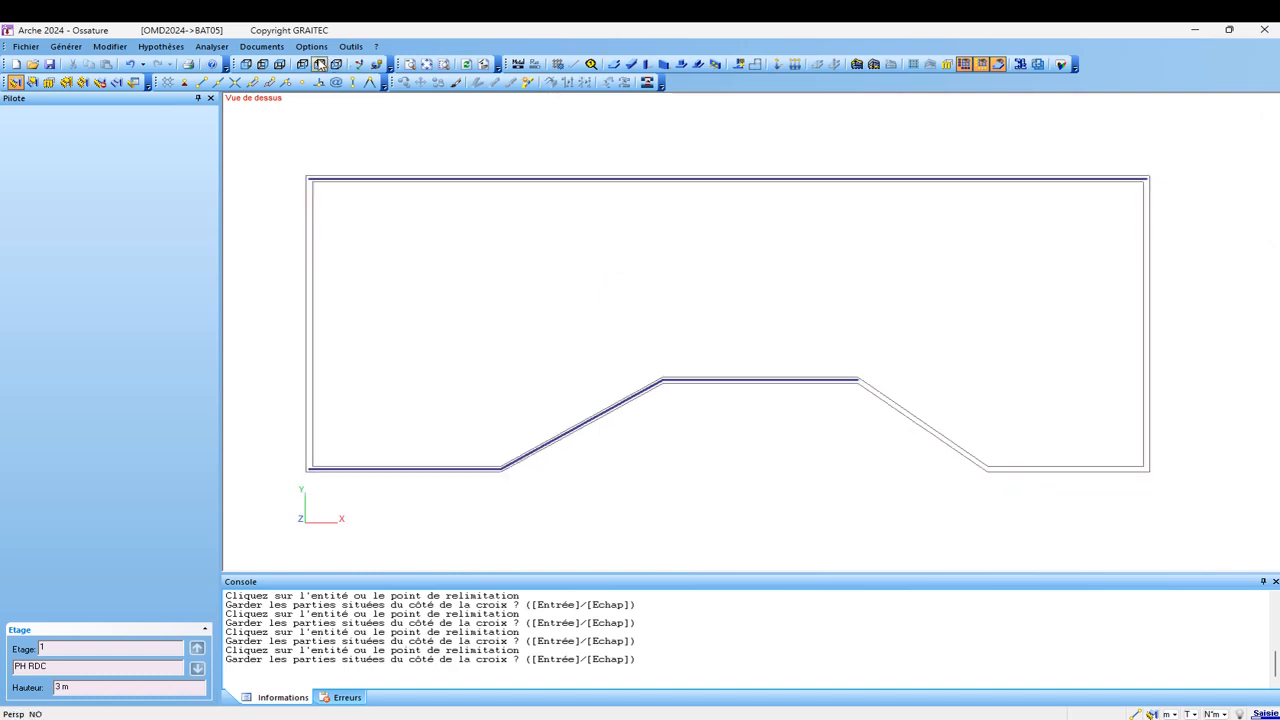
left_click(311, 46)
left_click(330, 59)
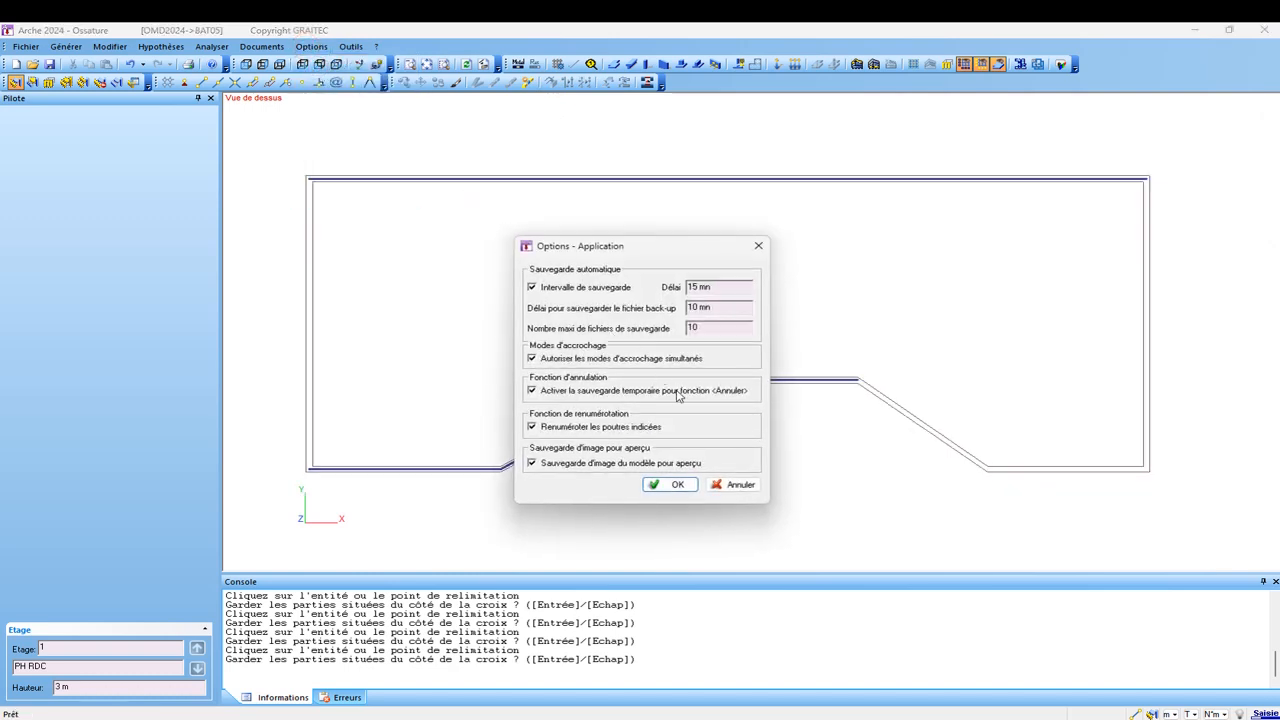
left_click(758, 245)
left_click(311, 46)
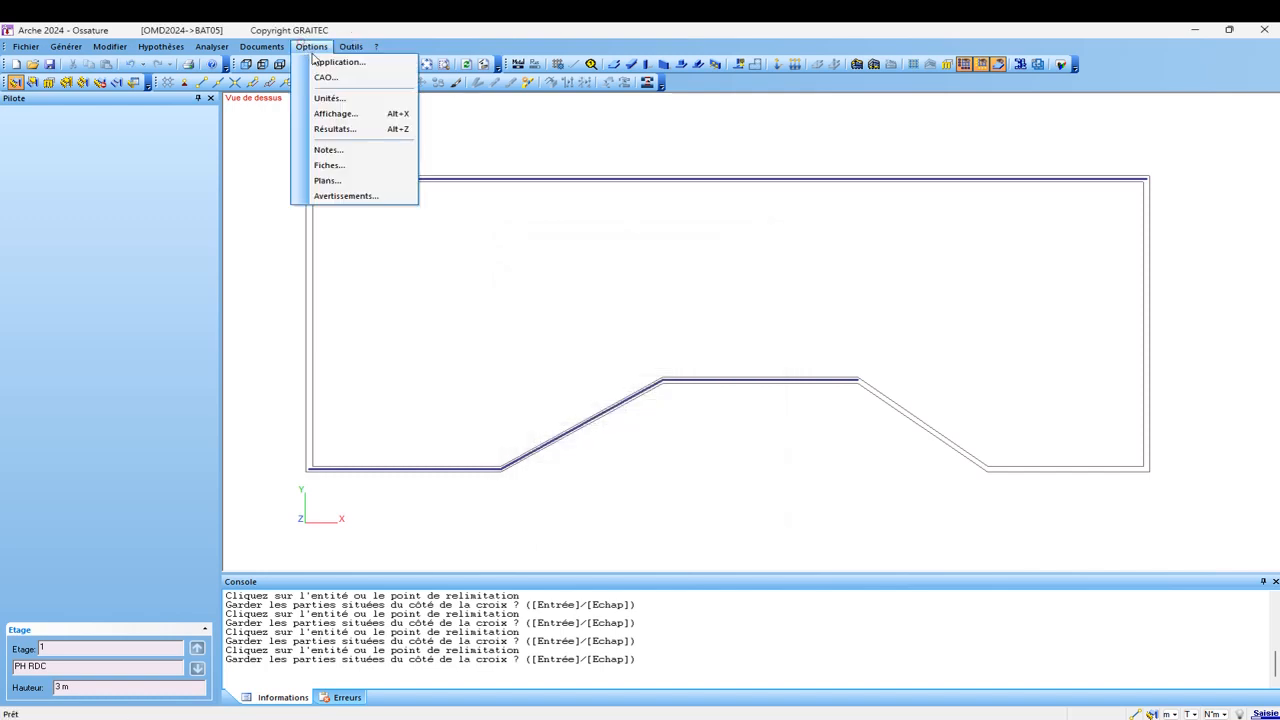
left_click(322, 79)
left_click(718, 386)
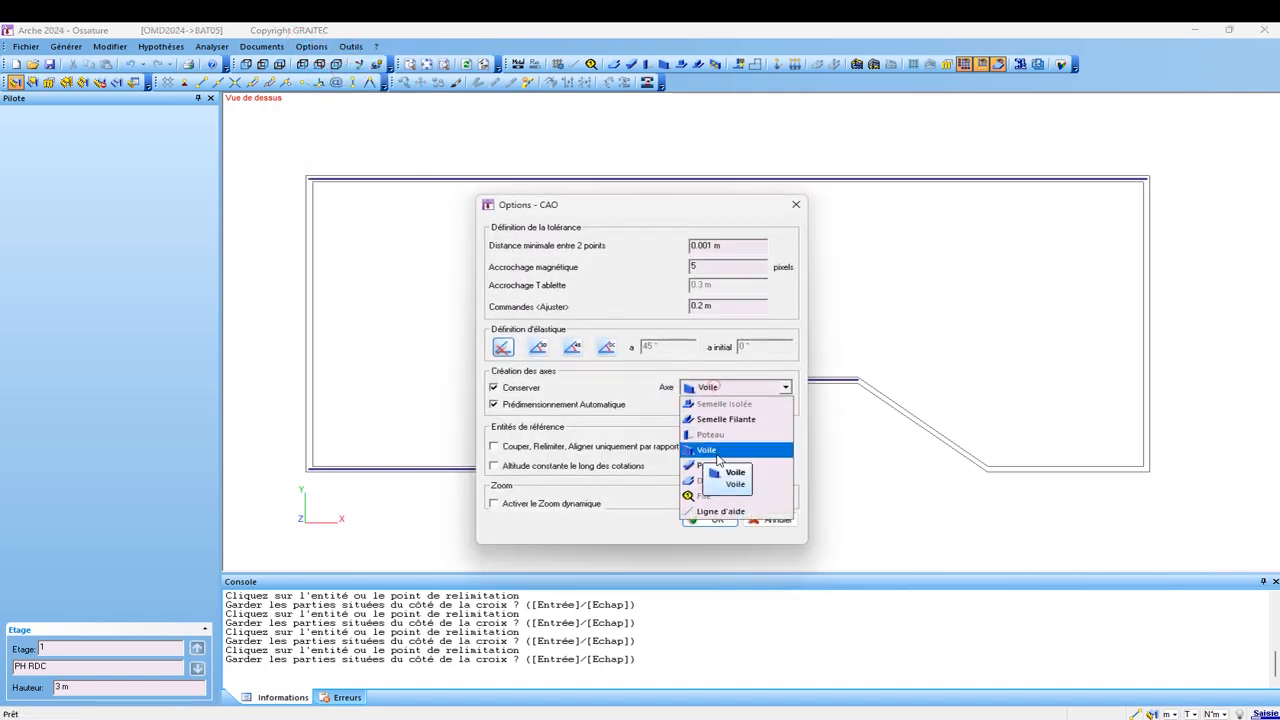
left_click(712, 466)
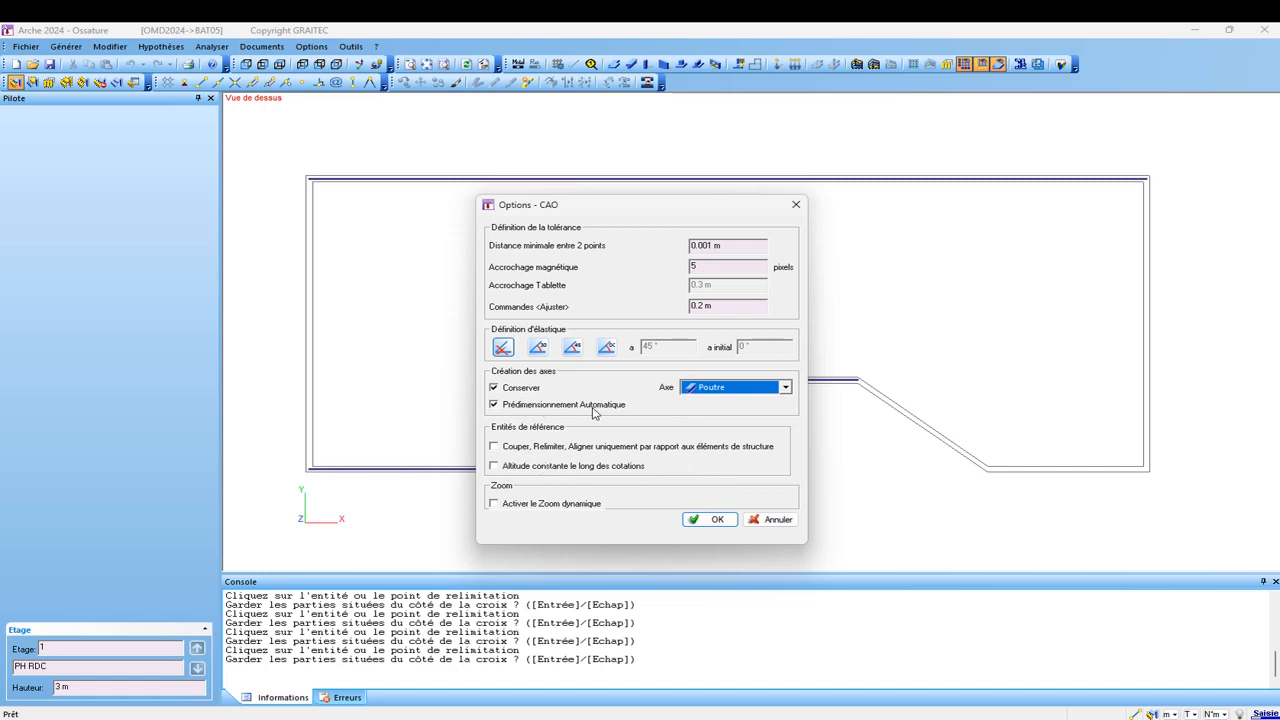
left_click(769, 522)
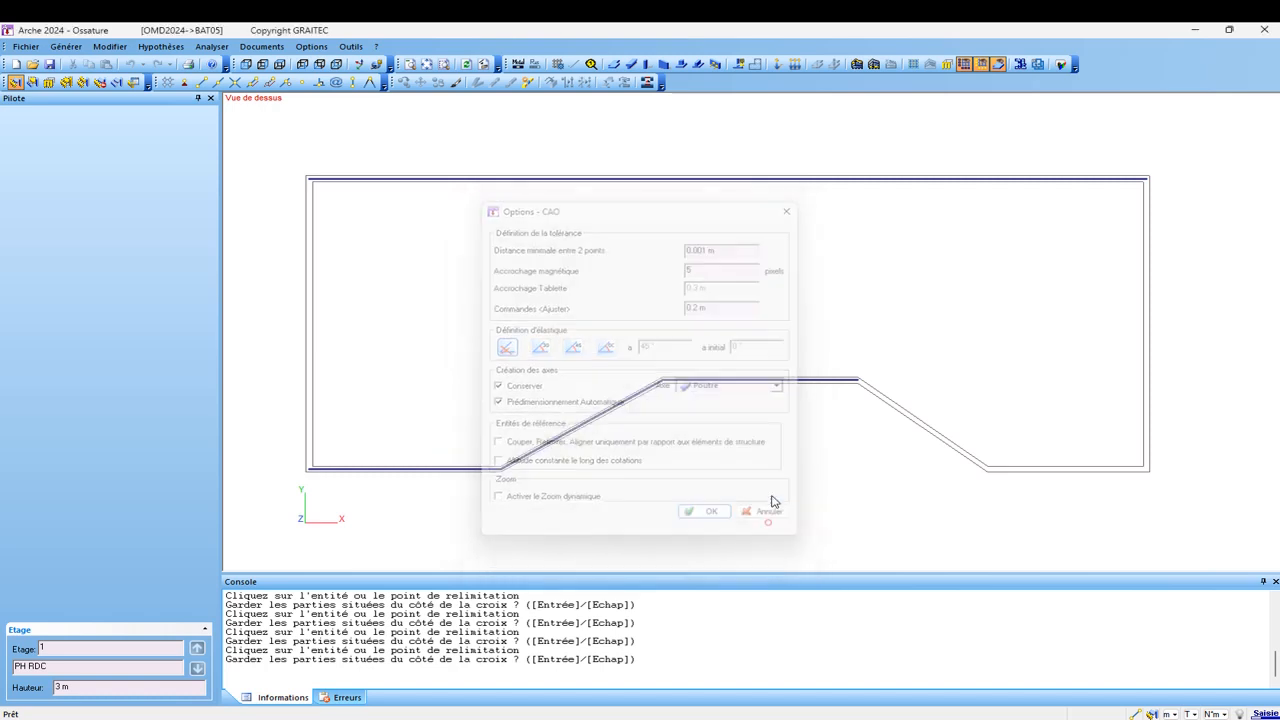
- Generate a wall on the axis of the right sloping double line
left_click(903, 415)
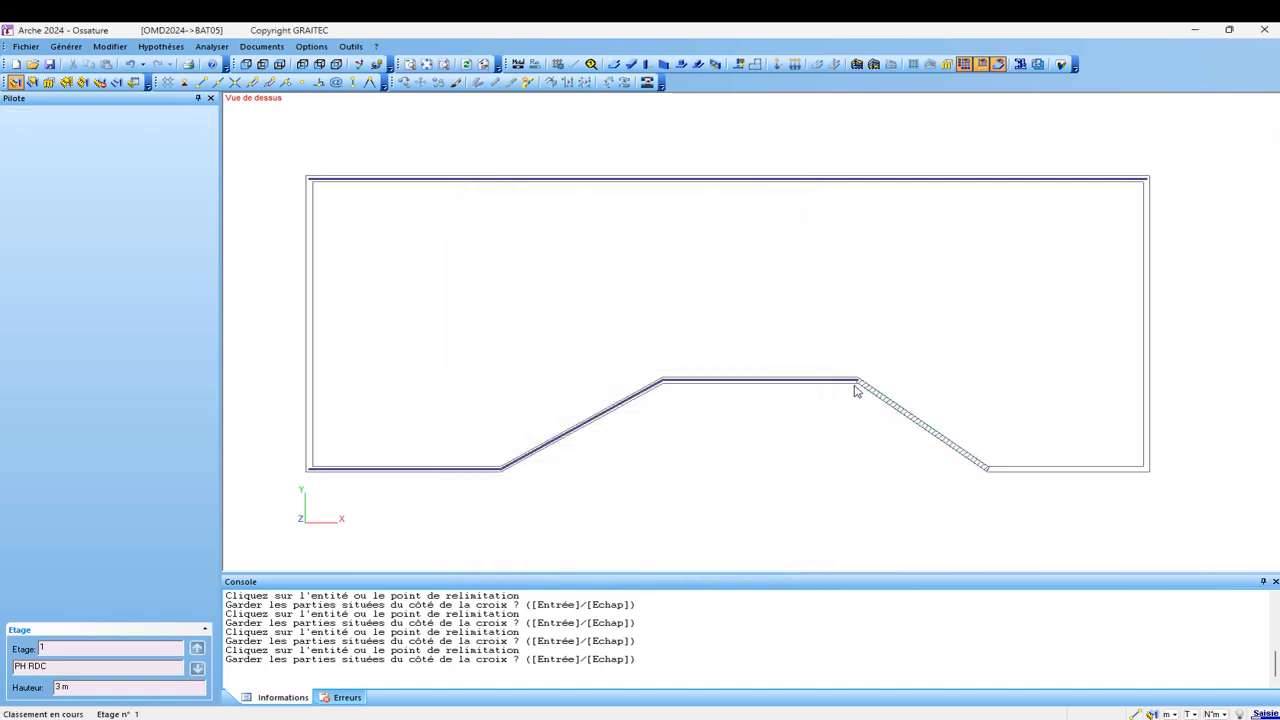
- Set the axis-creation element to Poutre in the CAO options and generate a beam on the lower-right double line's axis
left_click(308, 47)
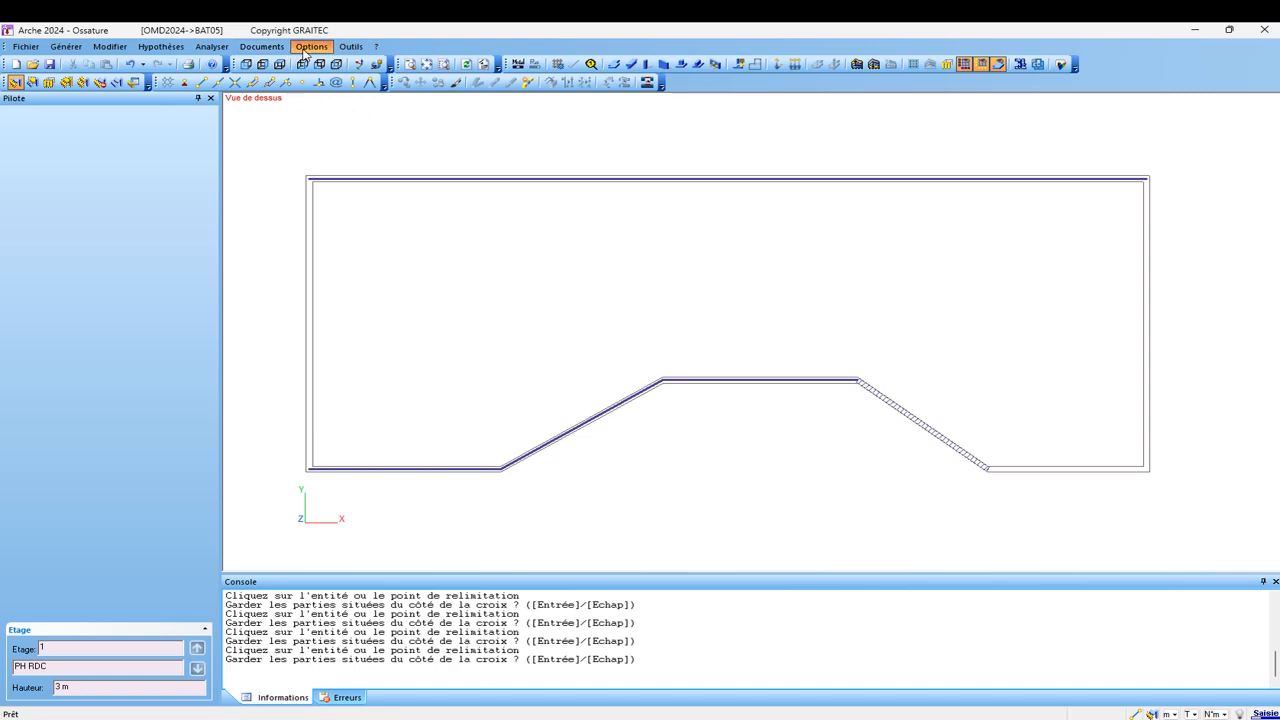
left_click(325, 85)
left_click(703, 390)
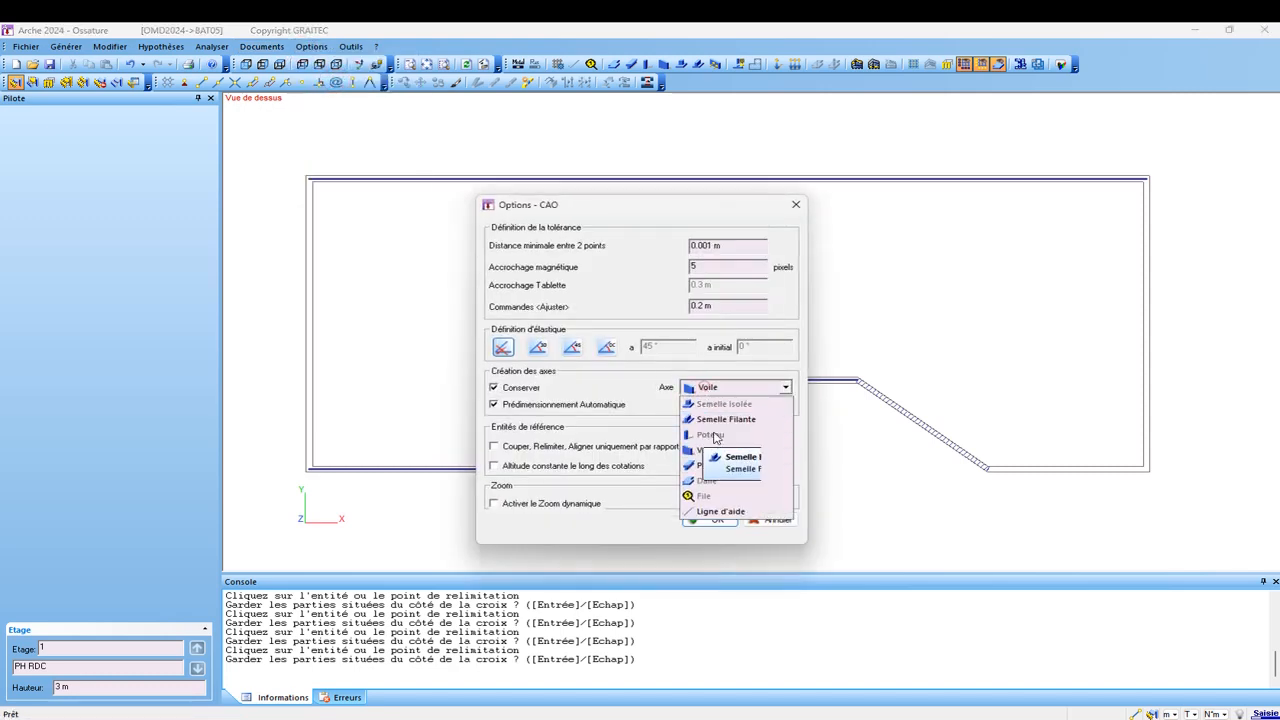
left_click(717, 470)
left_click(712, 519)
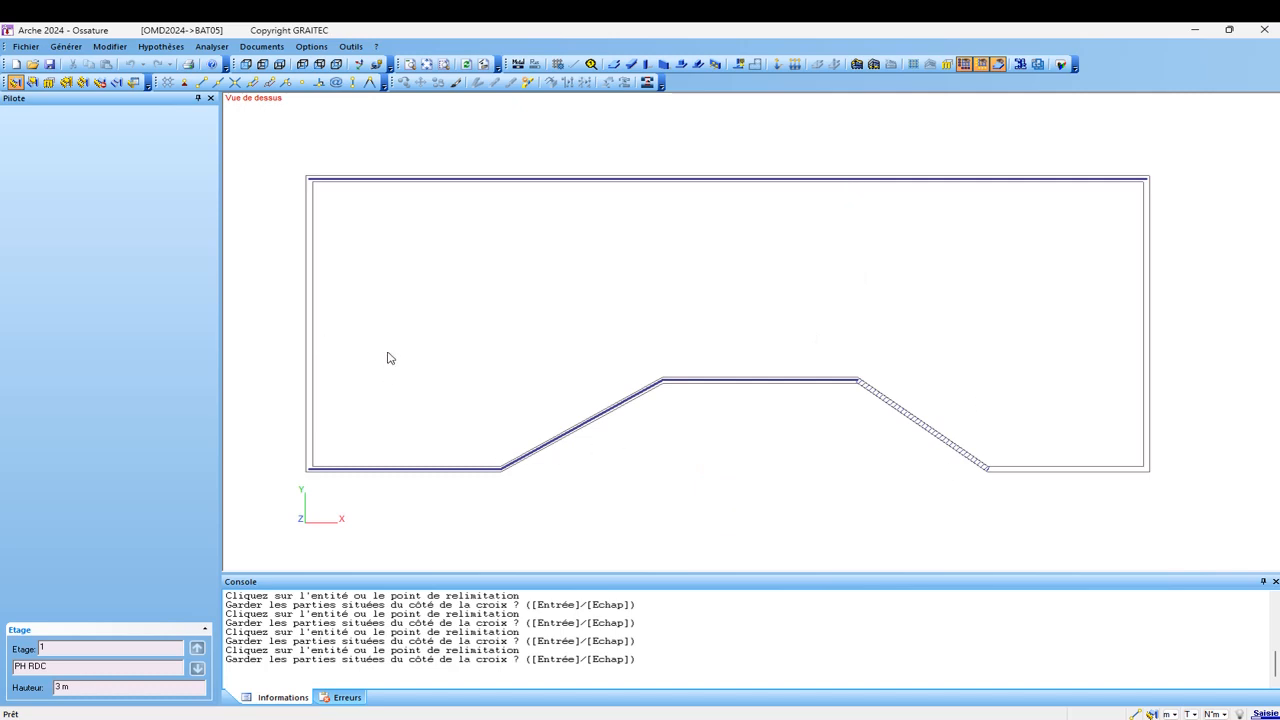
left_click(1044, 467)
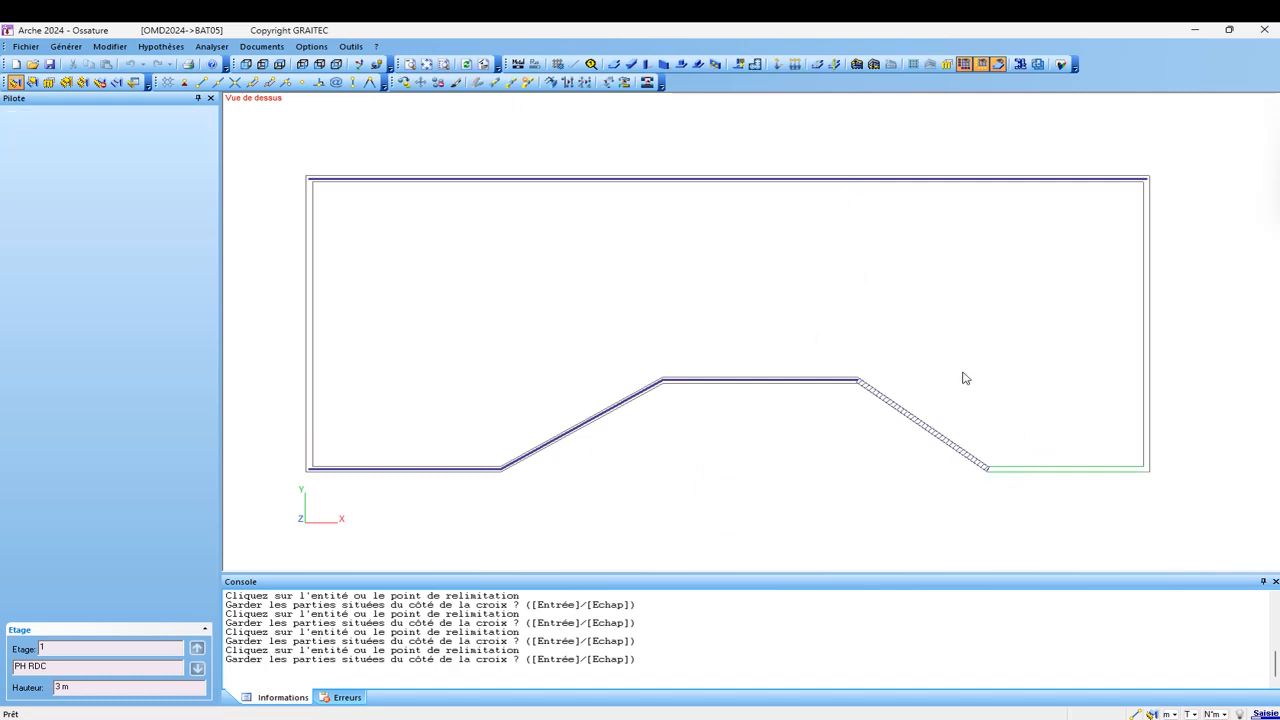
scroll(1045, 484, "up", 1)
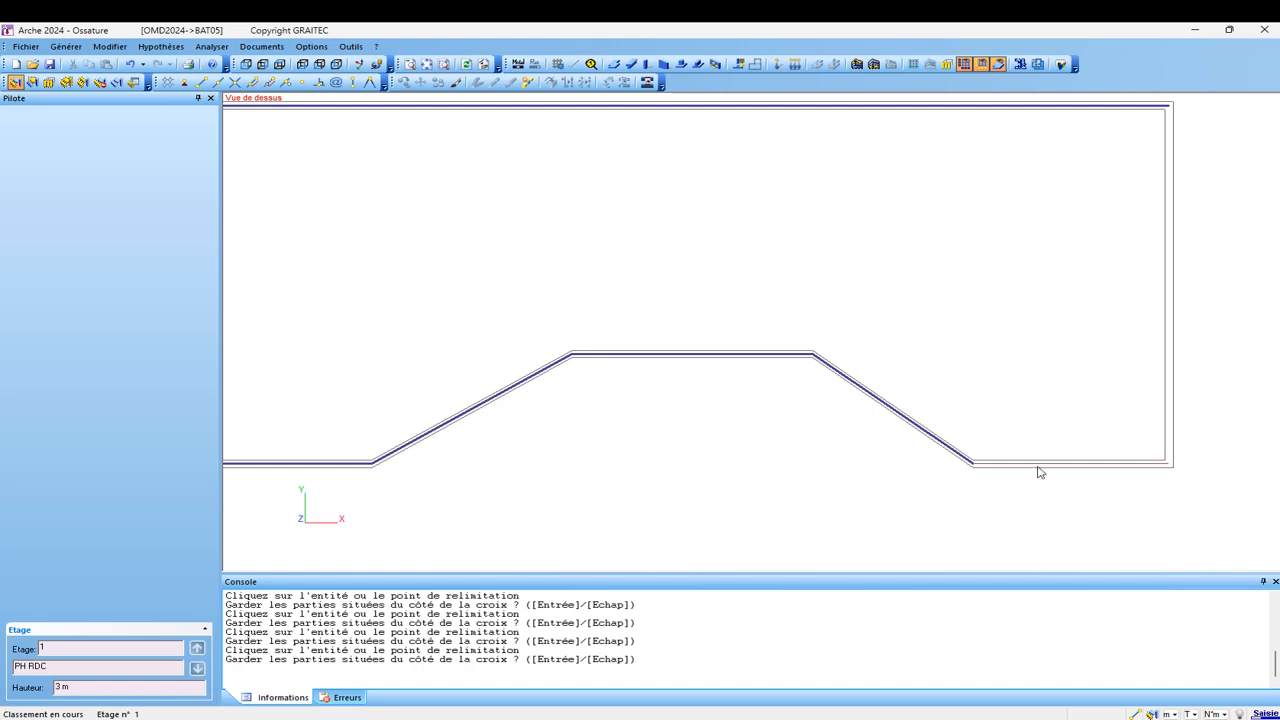
left_click(1038, 469)
key("Escape")
scroll(870, 370, "down", 1)
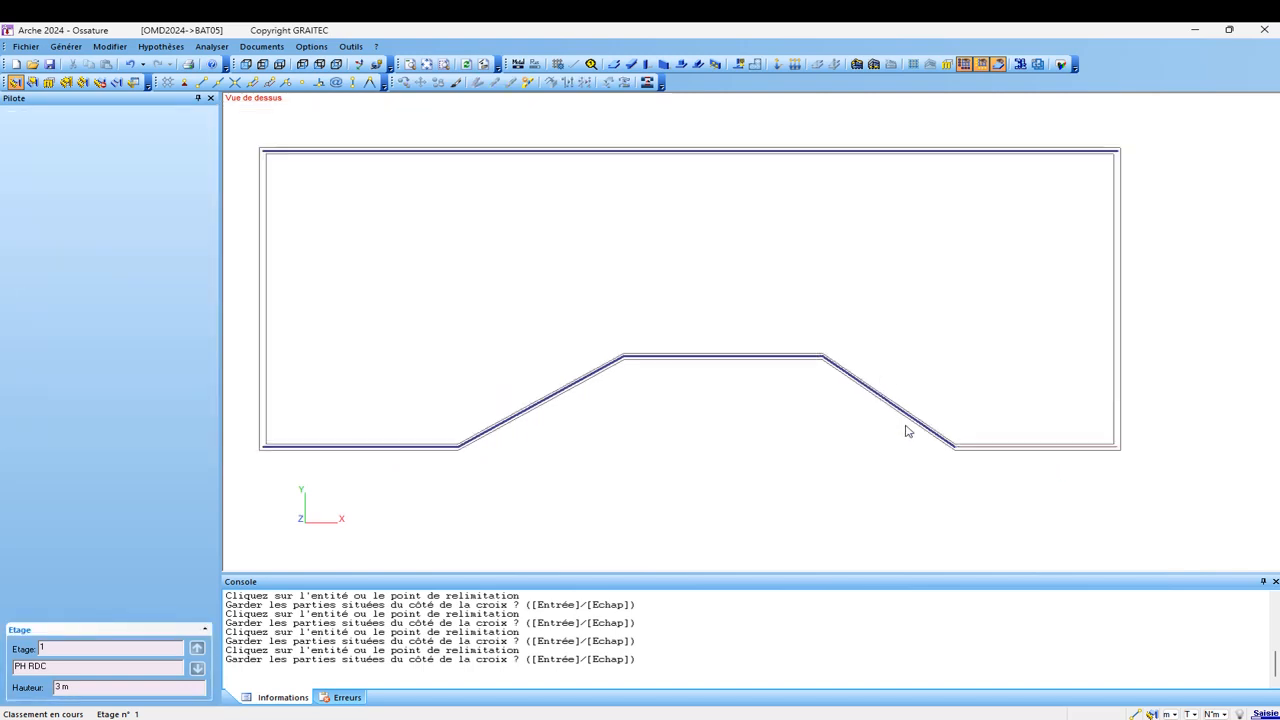
- Show the names of the beams (Poutres) and walls (Voiles) through the display options
key("alt+x")
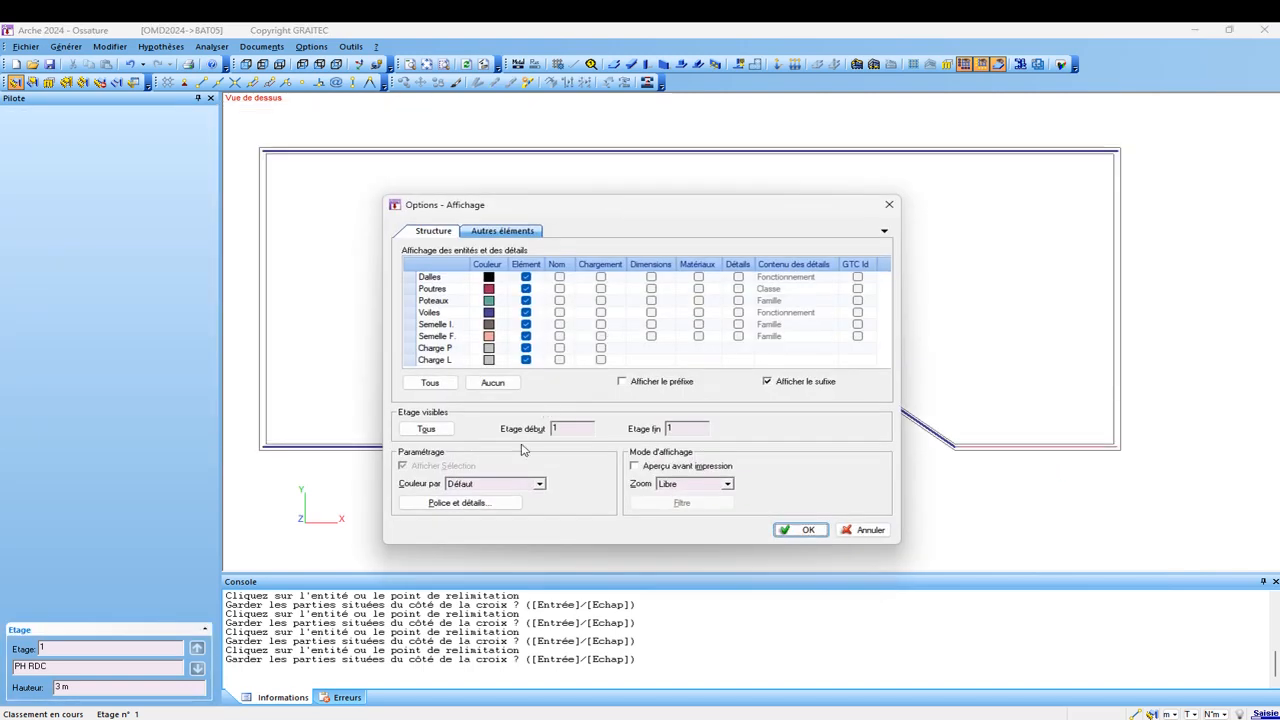
left_click(495, 483)
left_click(494, 481)
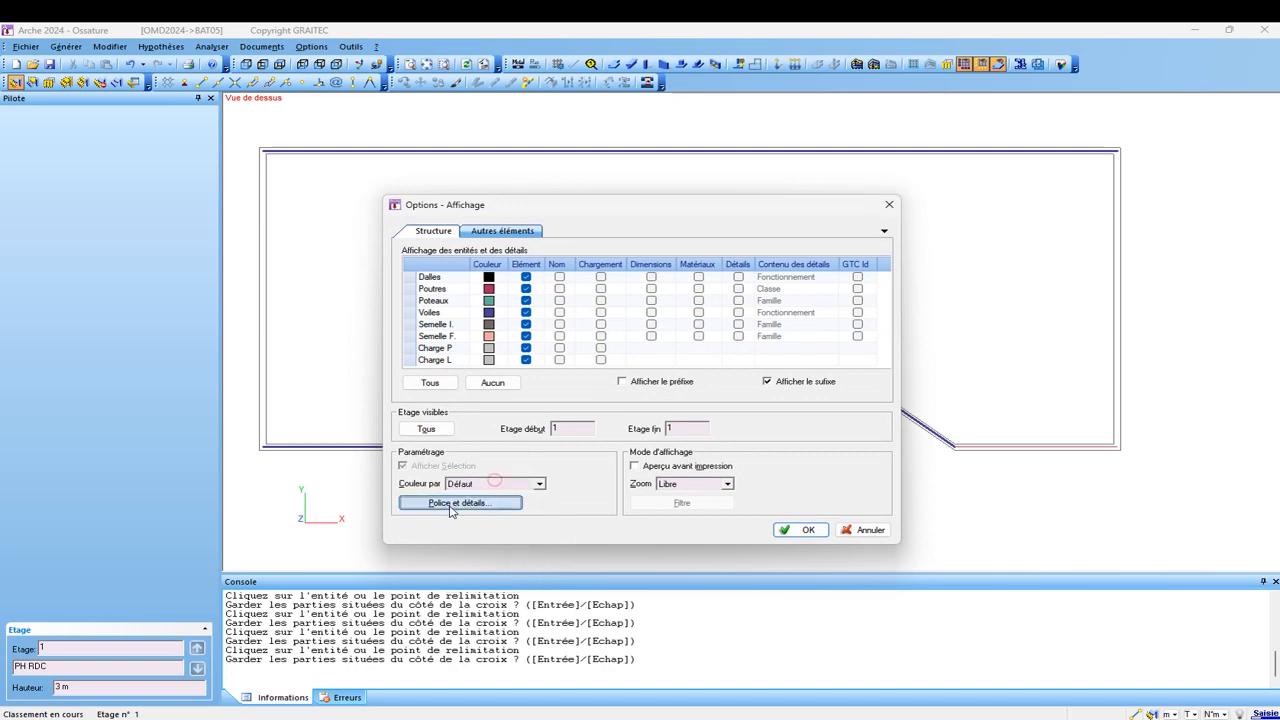
left_click(451, 507)
left_click(645, 452)
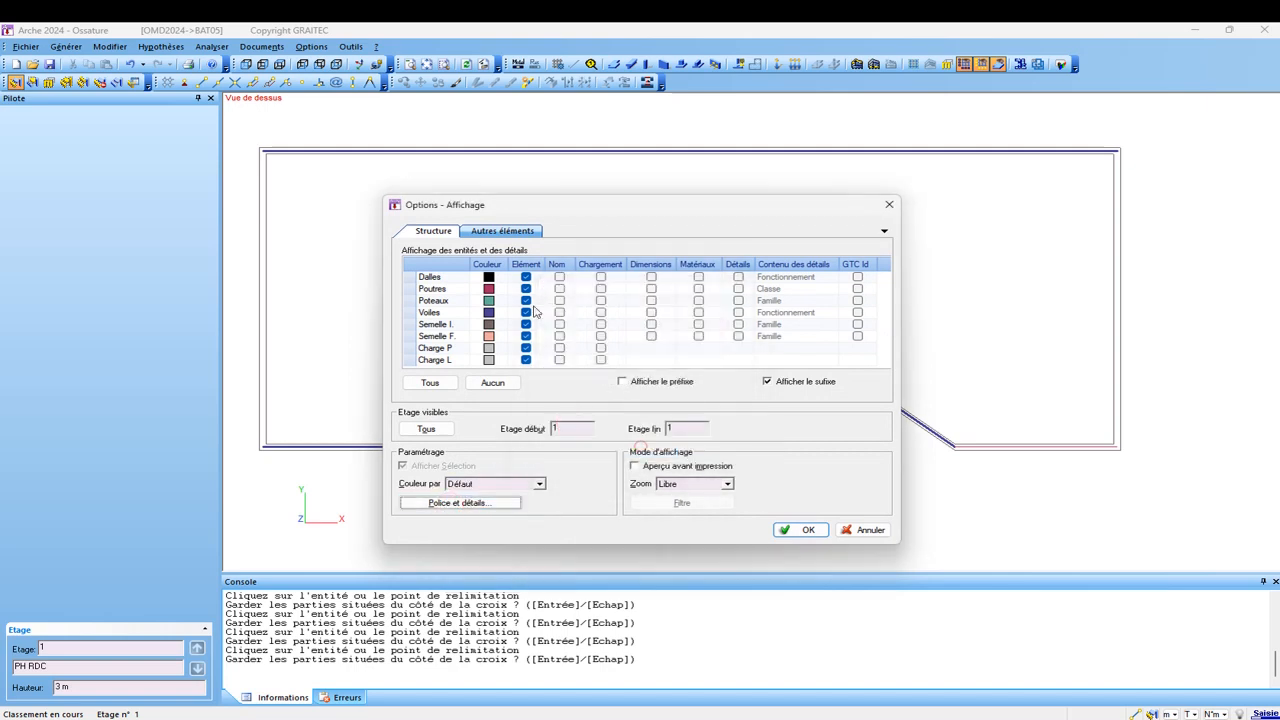
left_click(560, 289)
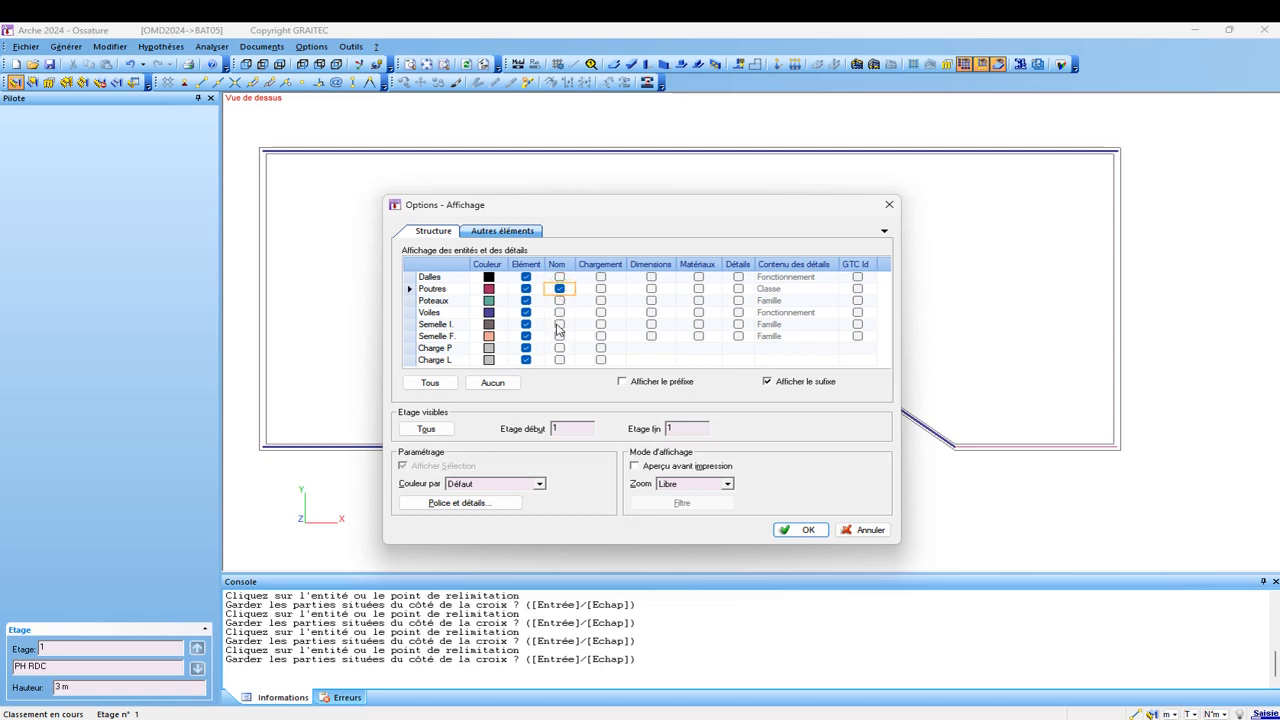
left_click(559, 313)
left_click(800, 530)
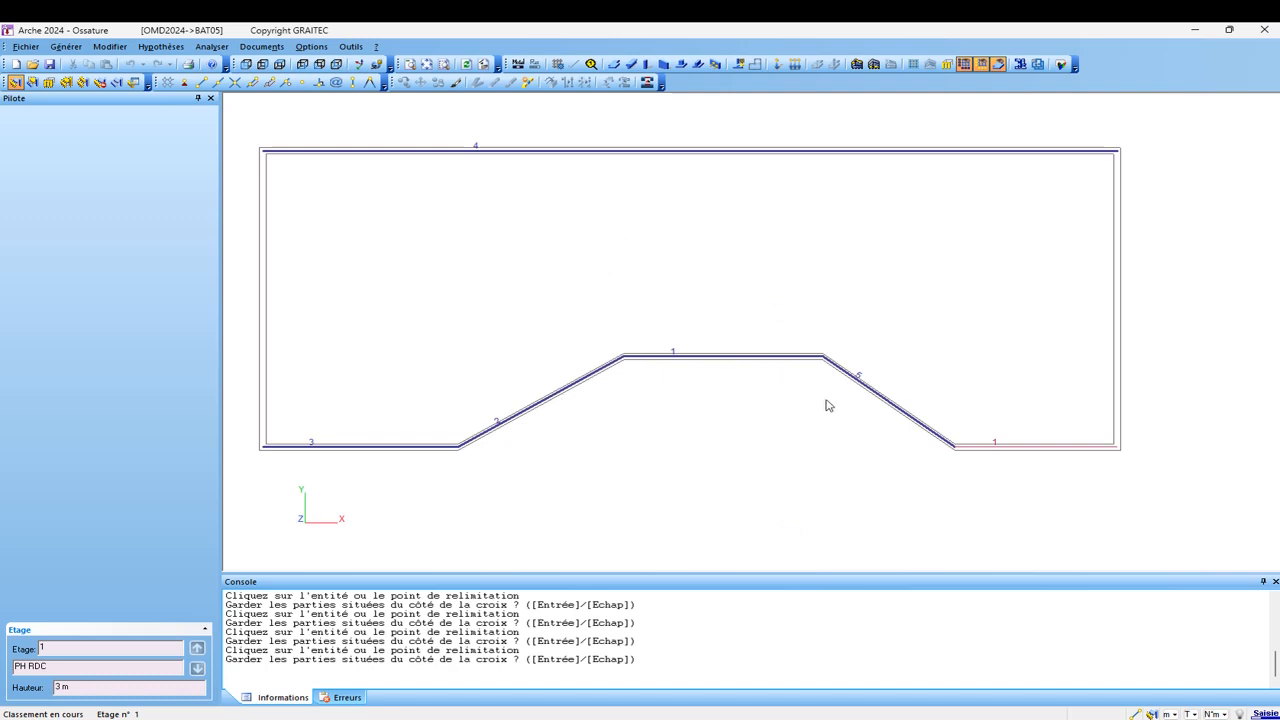
scroll(851, 377, "up", 1)
scroll(853, 378, "down", 1)
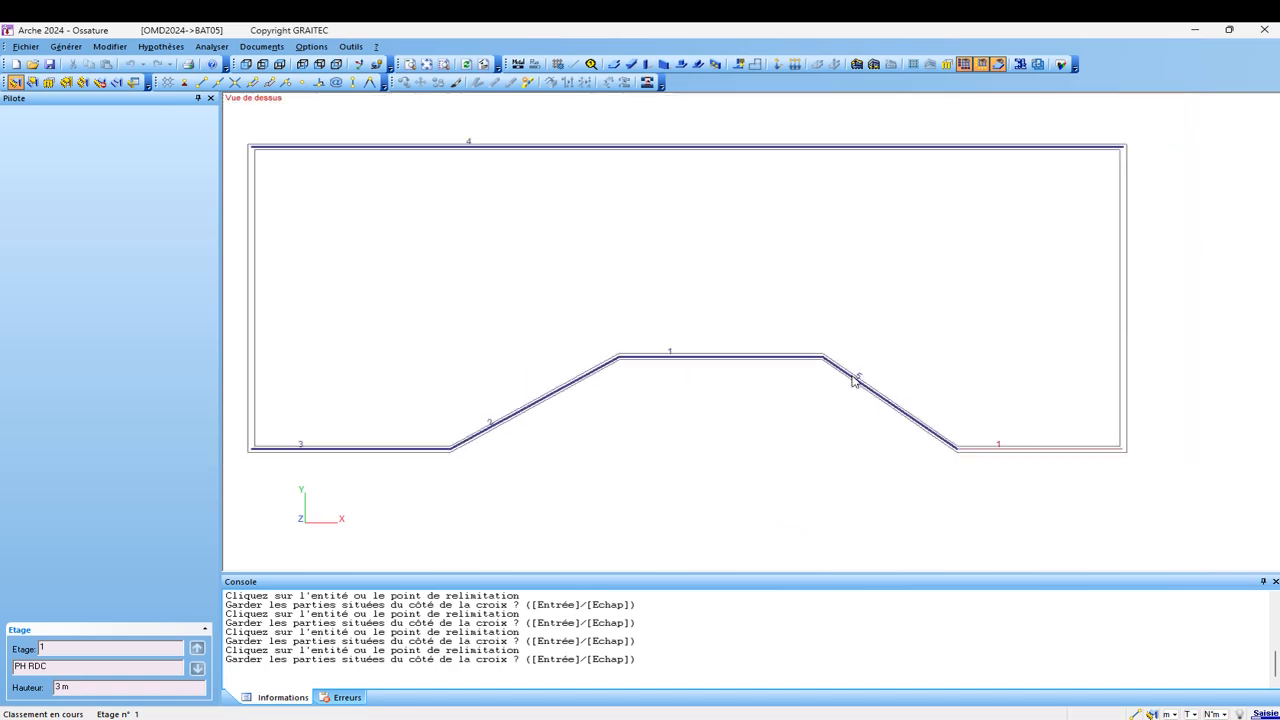
- Modify the local axes of the right sloping wall
left_click(858, 389)
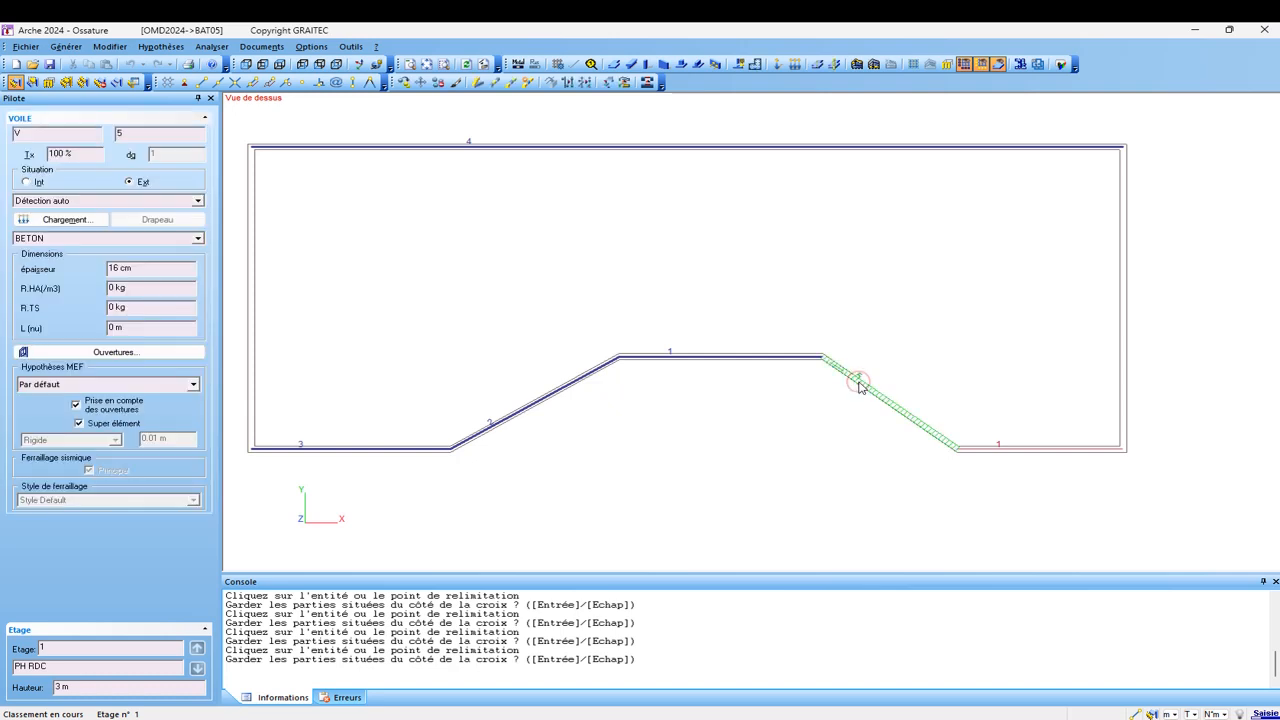
right_click(838, 295)
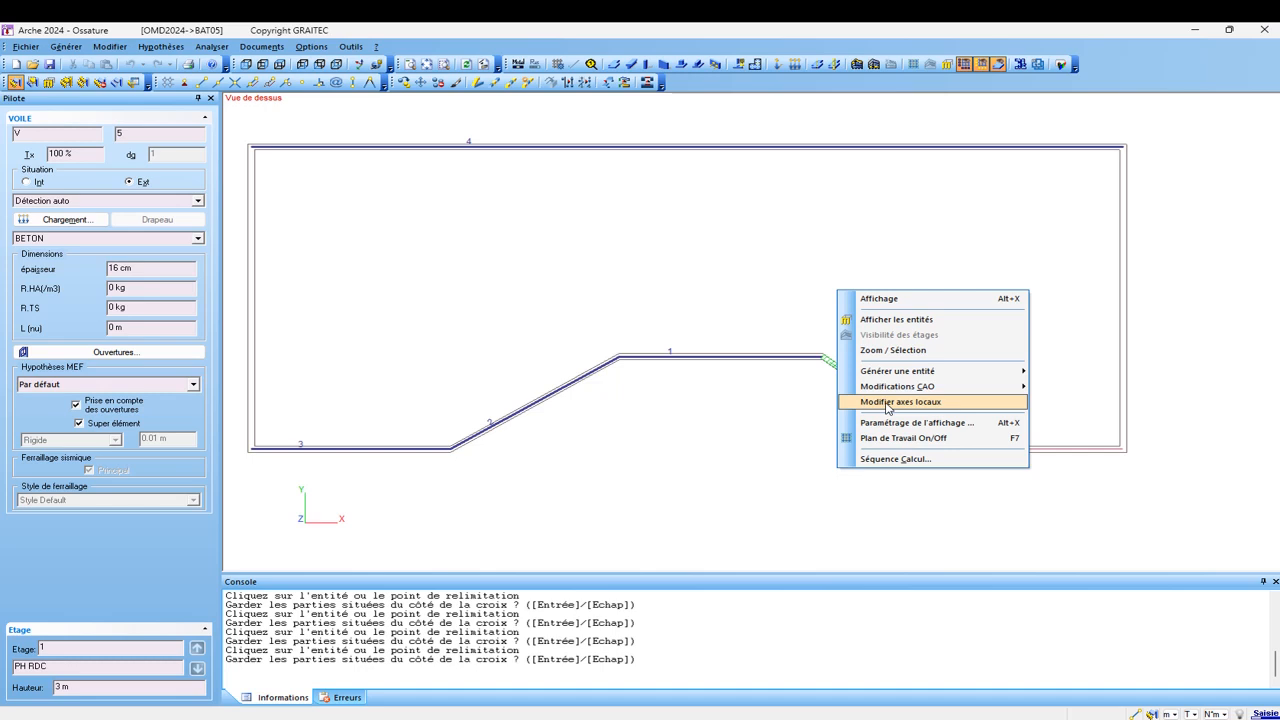
left_click(886, 403)
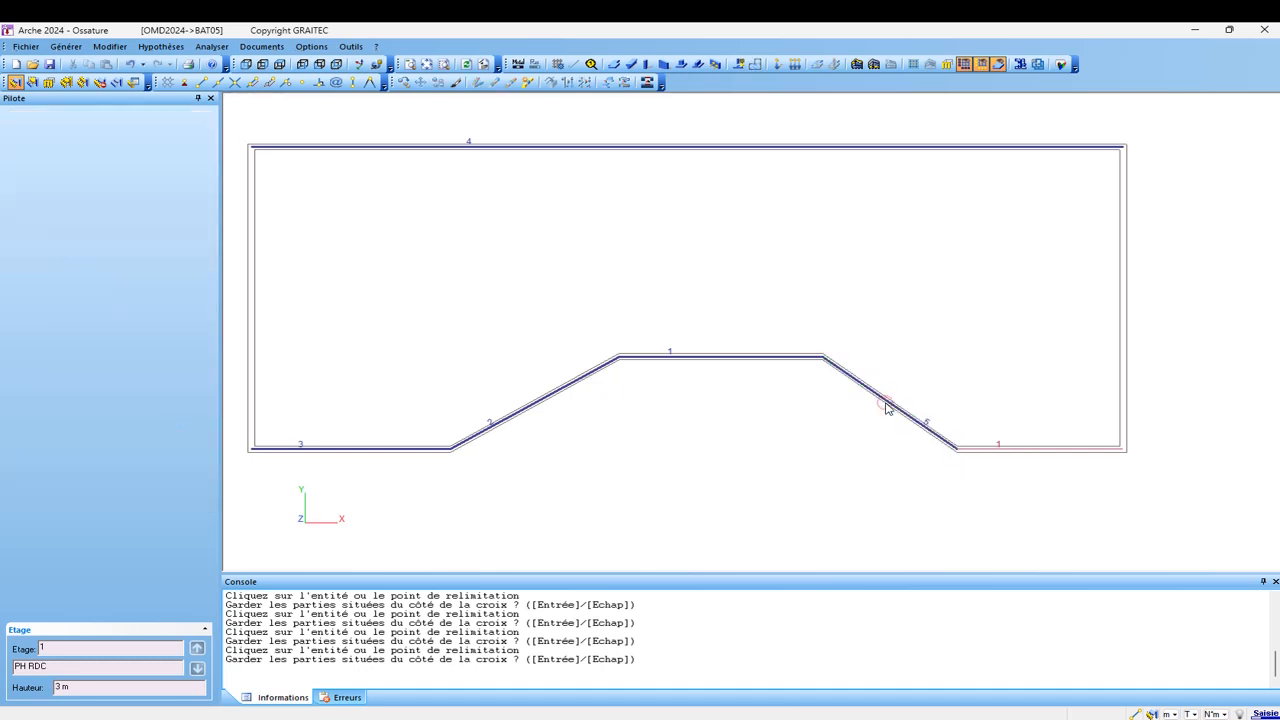
- Hide the guide lines and modify the local axes of the long upper wall
right_click(722, 145)
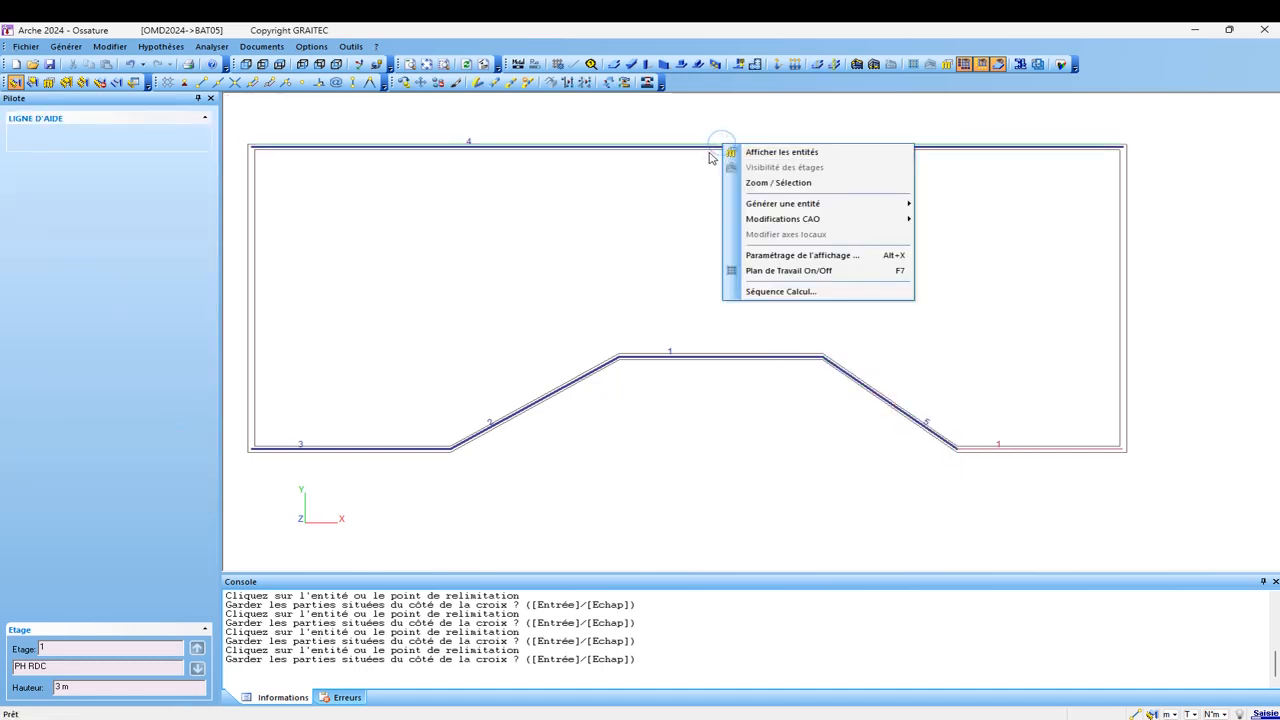
left_click(803, 129)
left_click(964, 63)
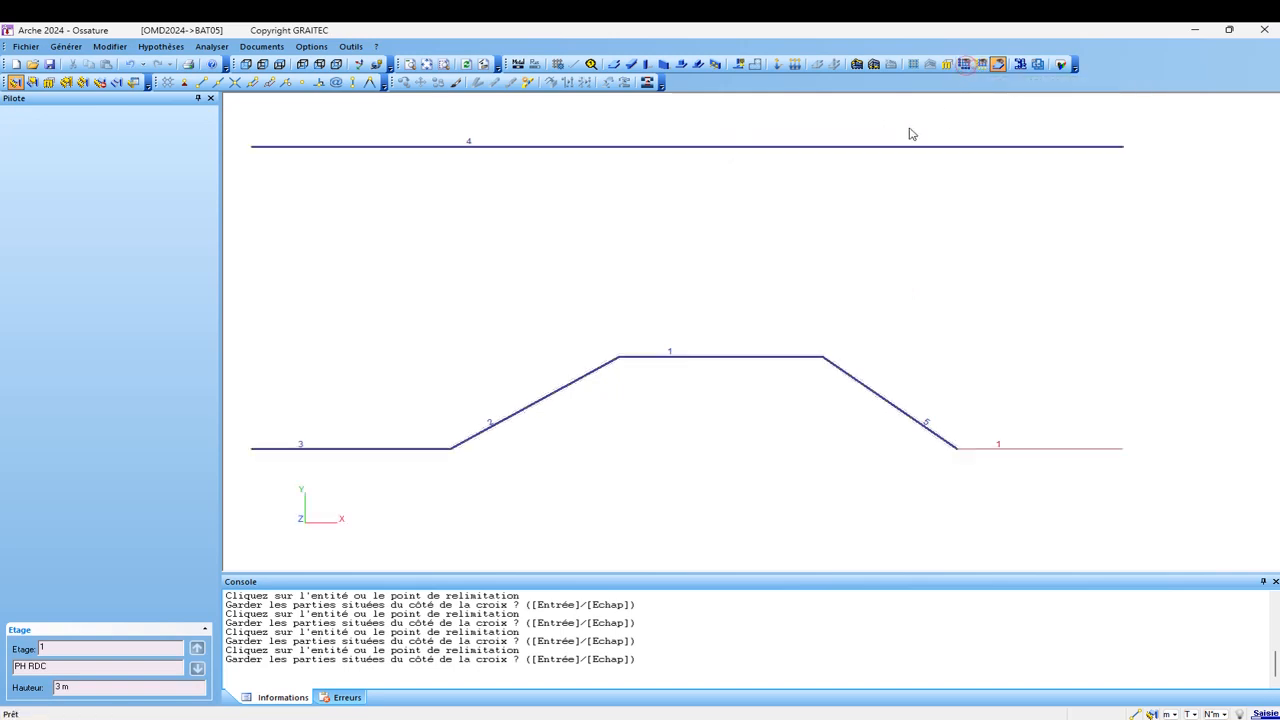
left_click(866, 147)
right_click(860, 172)
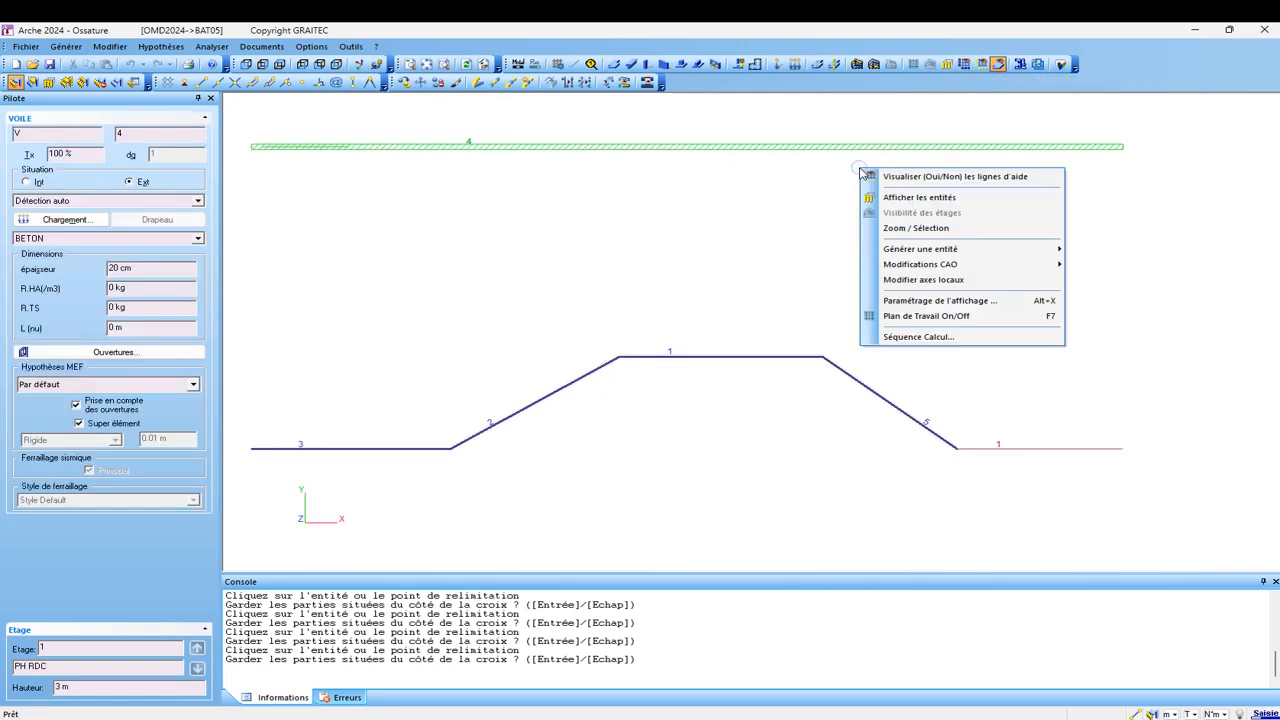
left_click(912, 281)
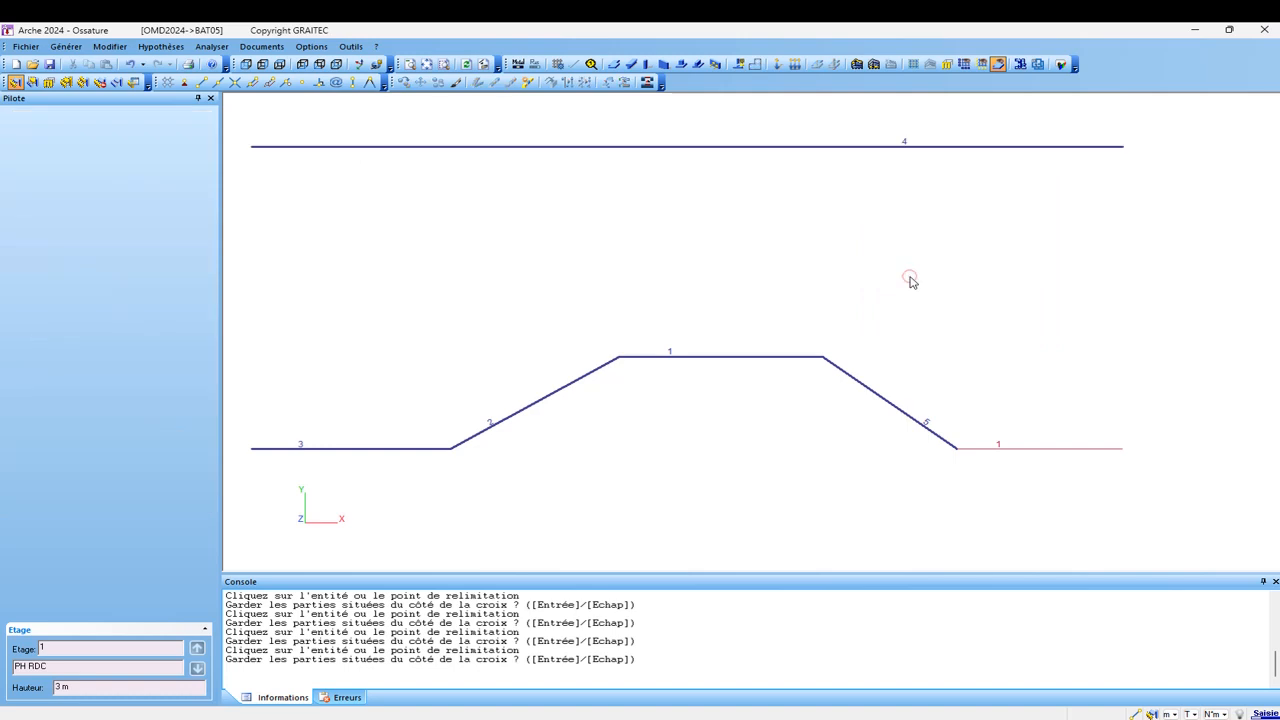
- Modify the local axes of the horizontal beam at the lower-right end of the outline
left_click(1010, 462)
right_click(1012, 388)
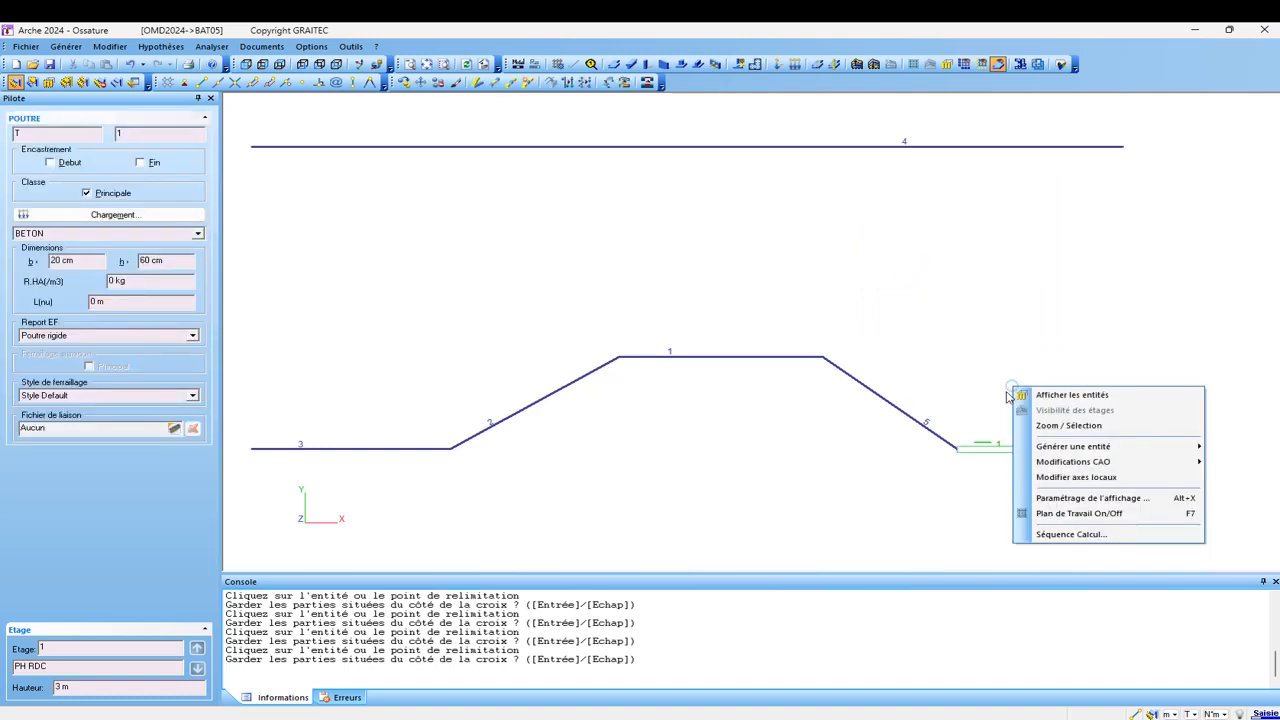
left_click(1050, 479)
left_click(1046, 478)
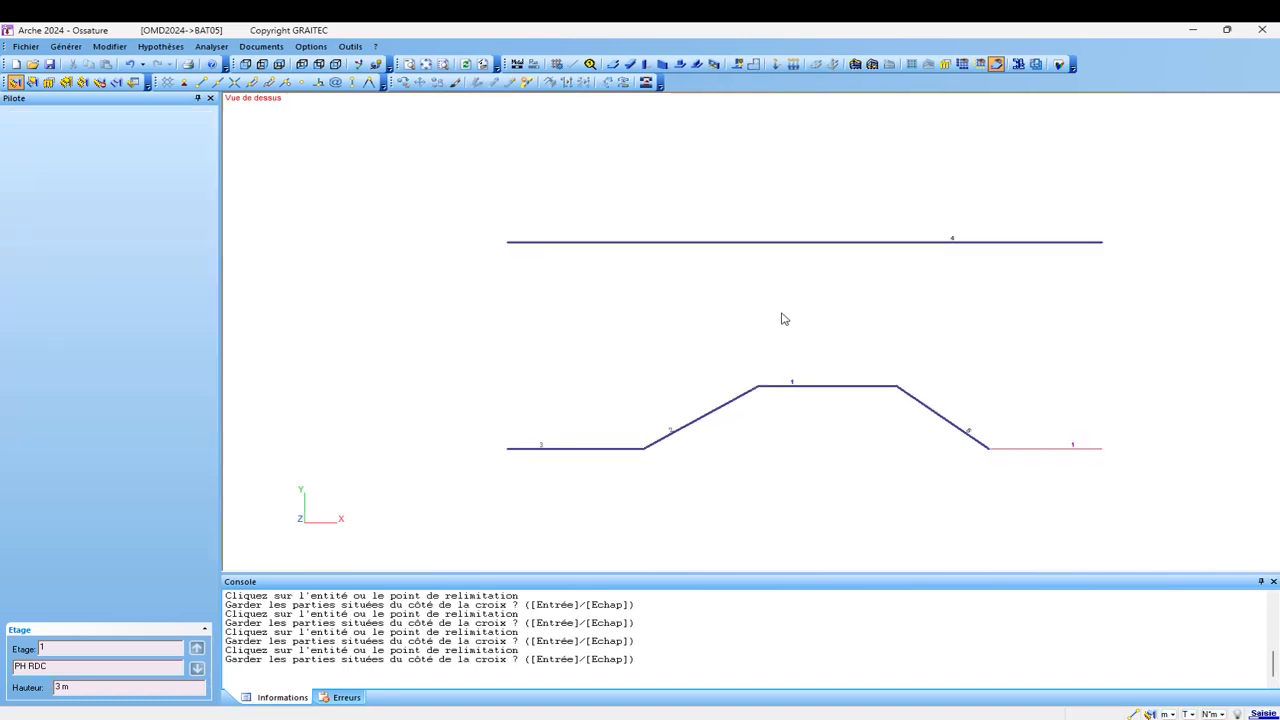
- Switch to the bat02 model, declining the save and cancelling the Application options
left_click(800, 654)
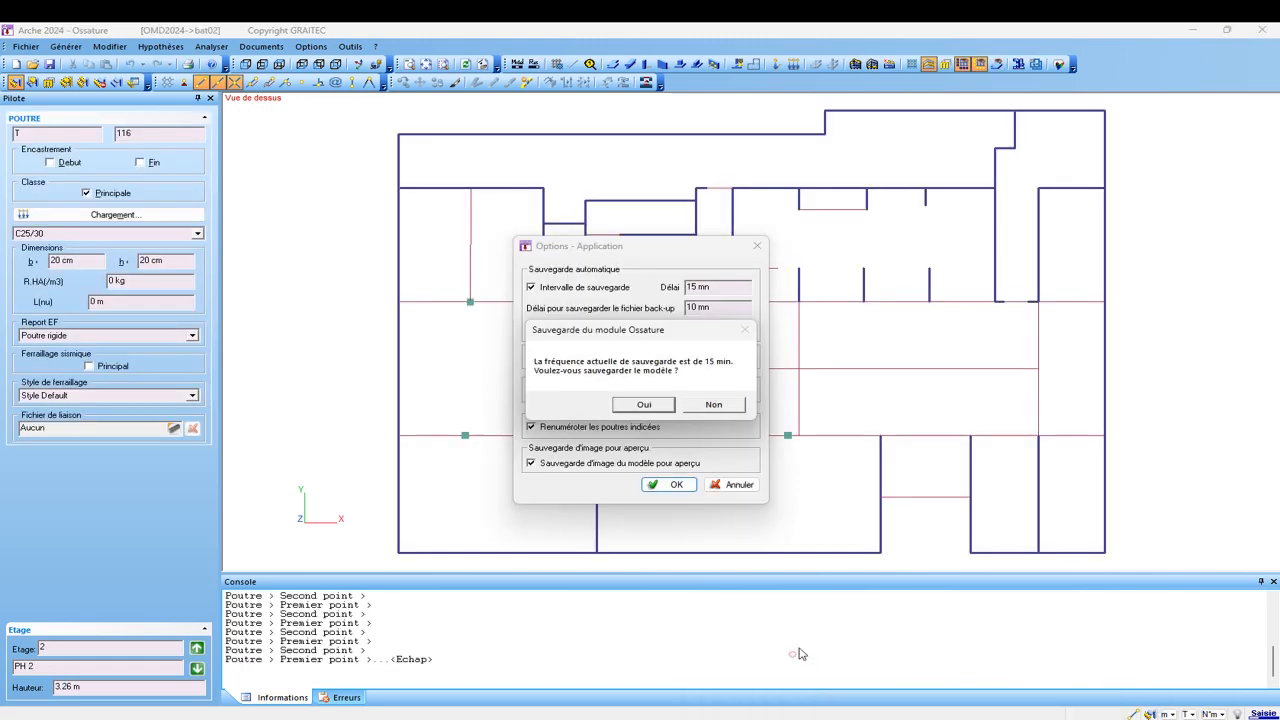
left_click(735, 405)
left_click(739, 486)
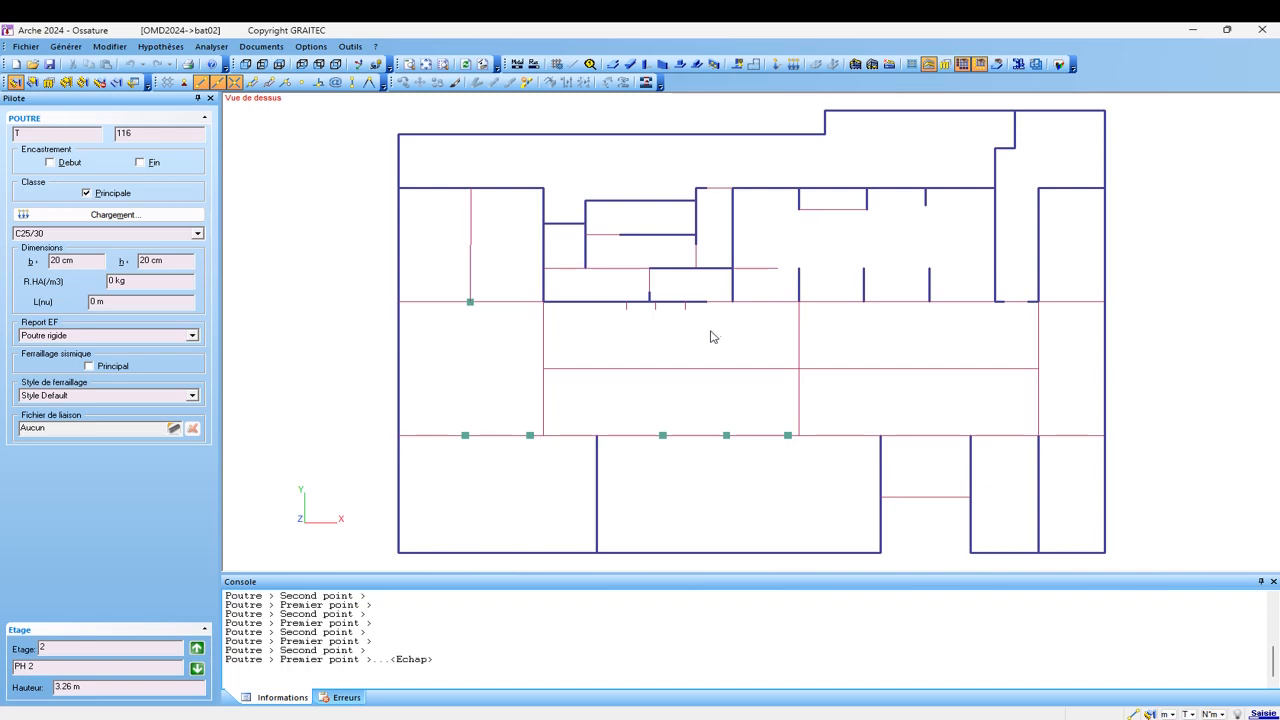
key("Escape")
- Select the long upper wall and look through the Attributs modification commands available for it
left_click(518, 136)
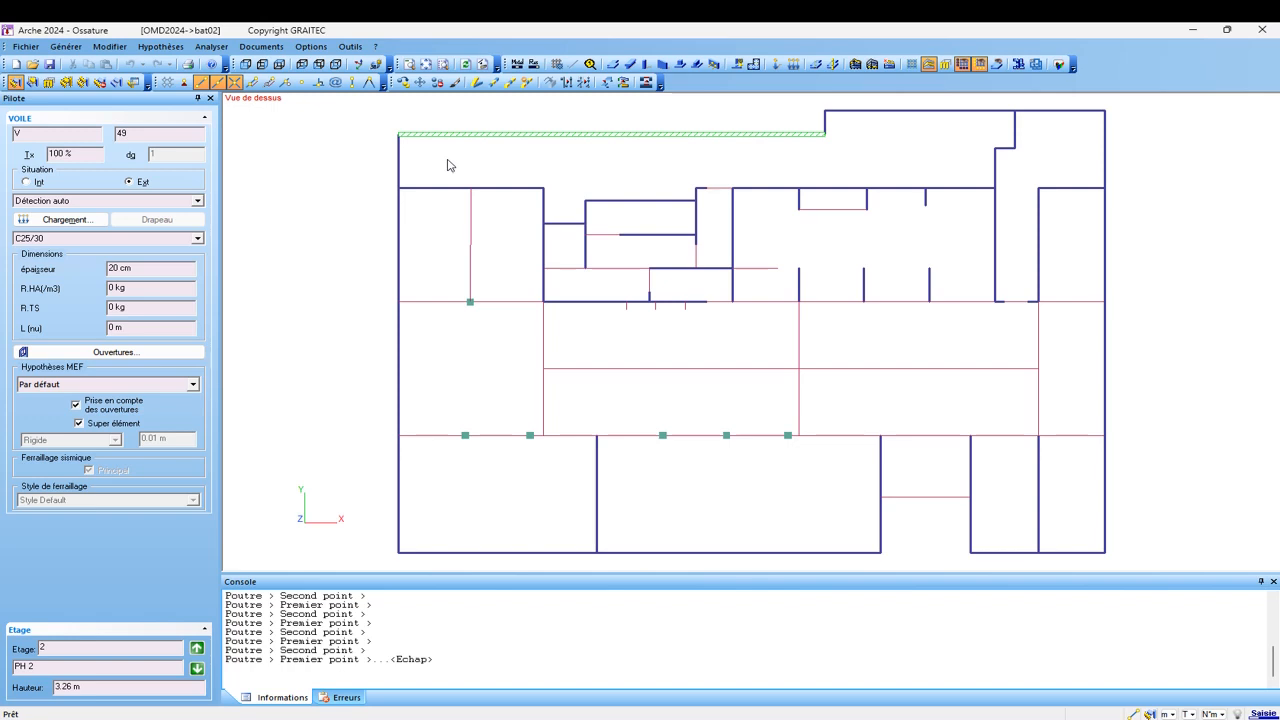
left_click(110, 46)
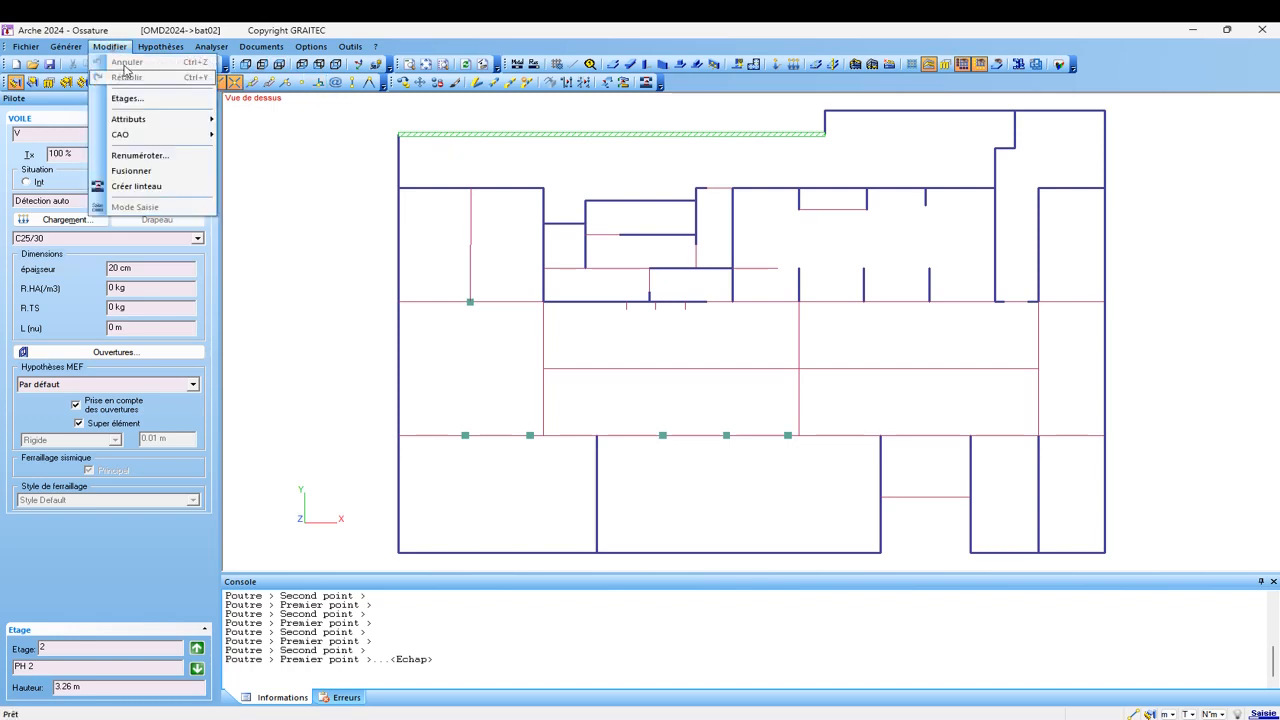
left_click(130, 119)
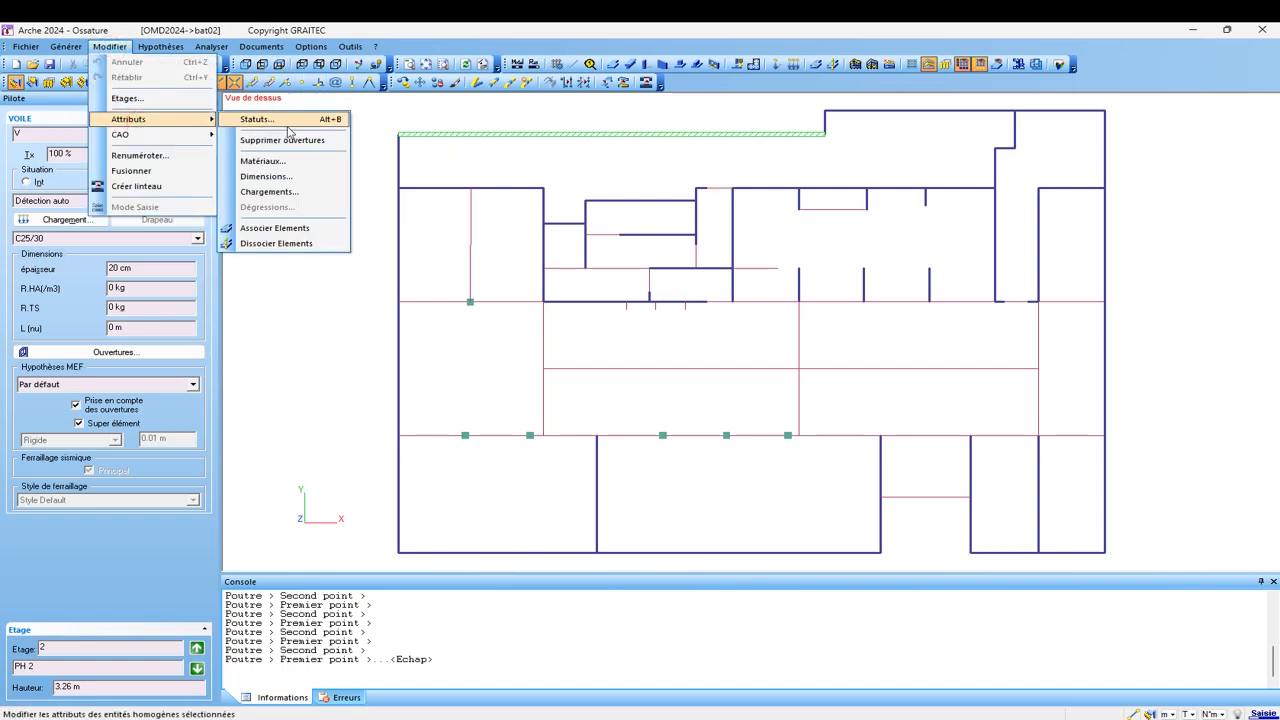
left_click(474, 142)
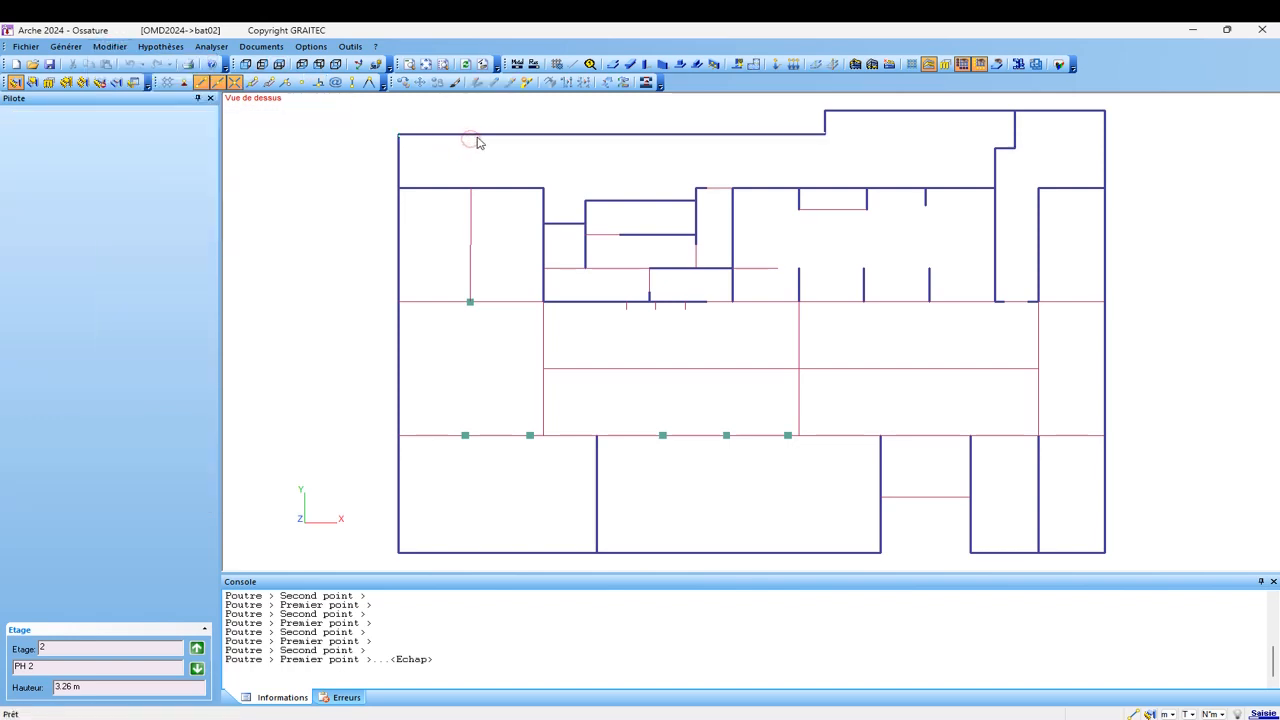
- Select the long upper wall and the left facade wall together and place their shared Statuts dialog beside the drawing
left_click(477, 138)
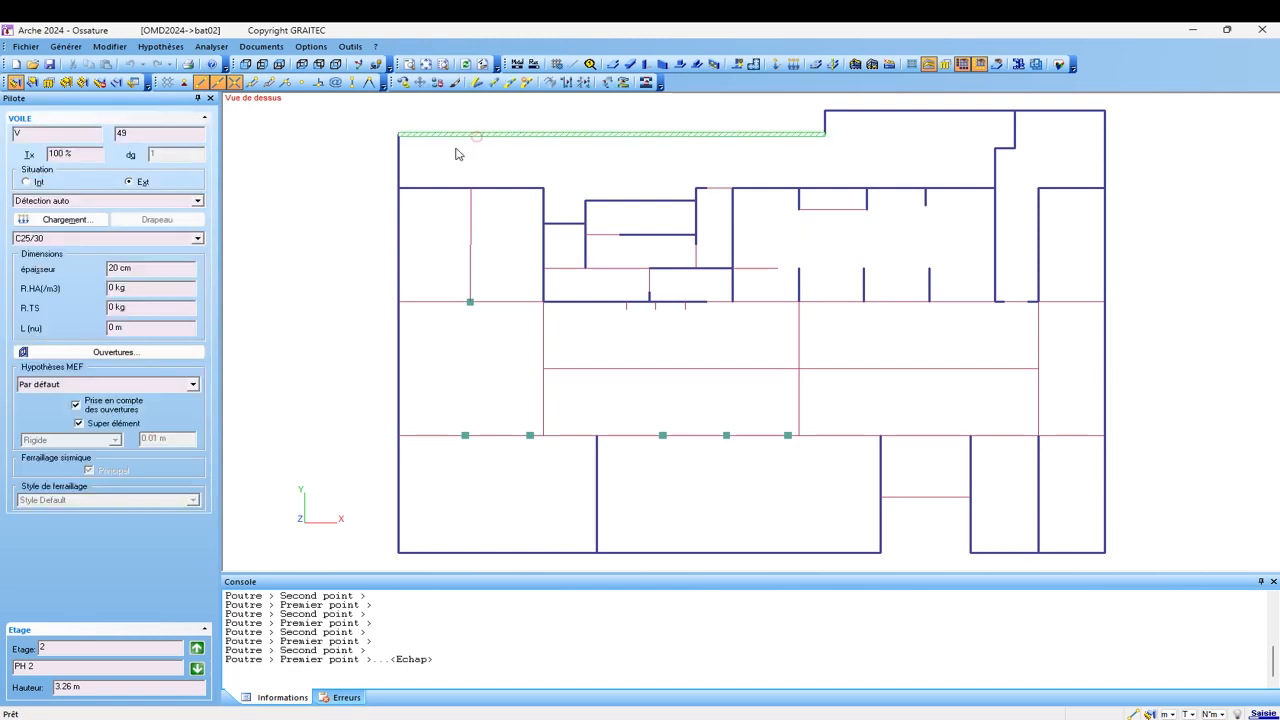
left_click(399, 164)
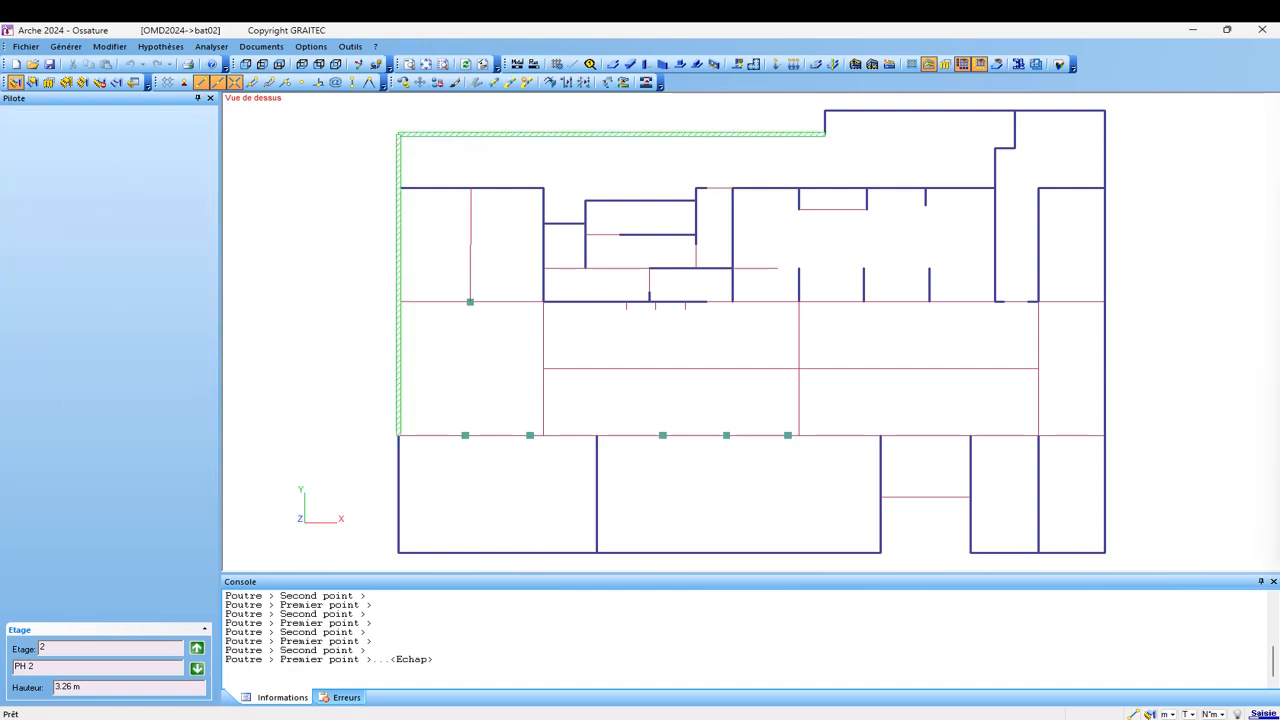
key("alt+Return")
mouse_move(732, 176)
left_mouse_down()
mouse_move(224, 188)
mouse_move(109, 117)
left_mouse_up()
key("Escape")
left_click(404, 158)
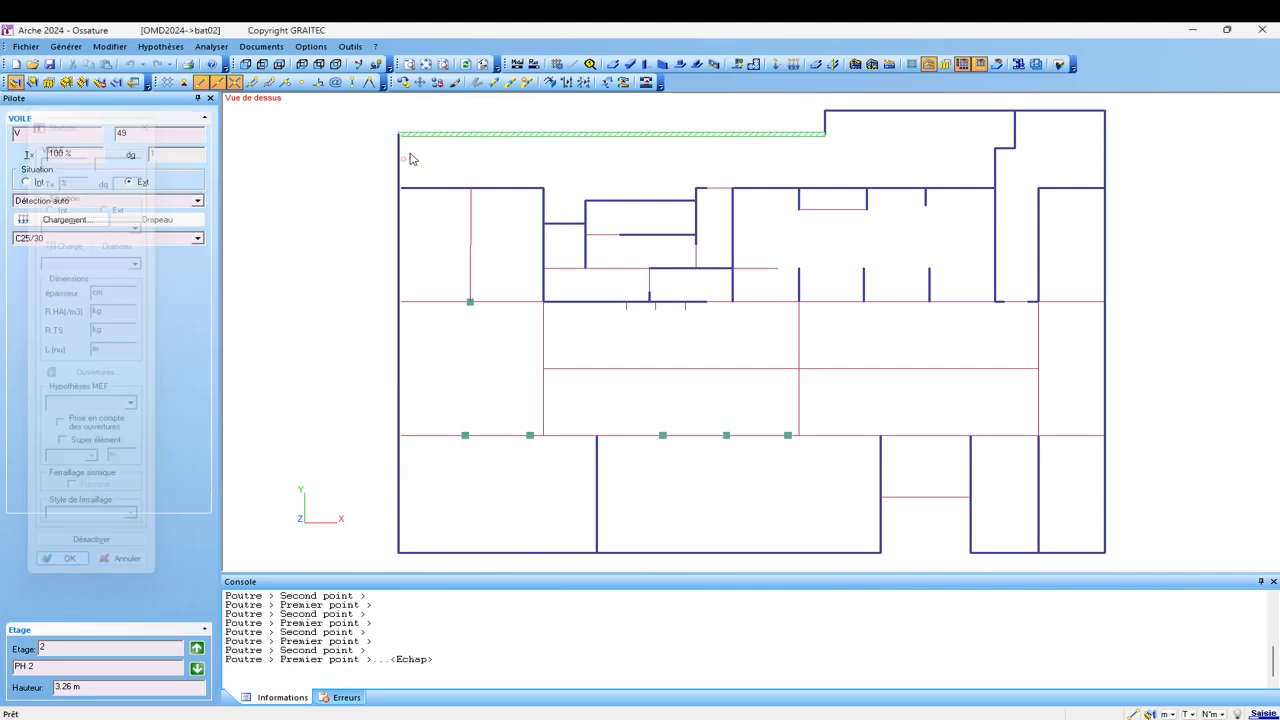
- Set the thickness of the long upper wall, both left facade walls and the upper-left inner wall to 35 cm together
left_click(466, 131)
left_click(489, 141)
left_click(410, 155)
key("alt+Return")
left_click(413, 187)
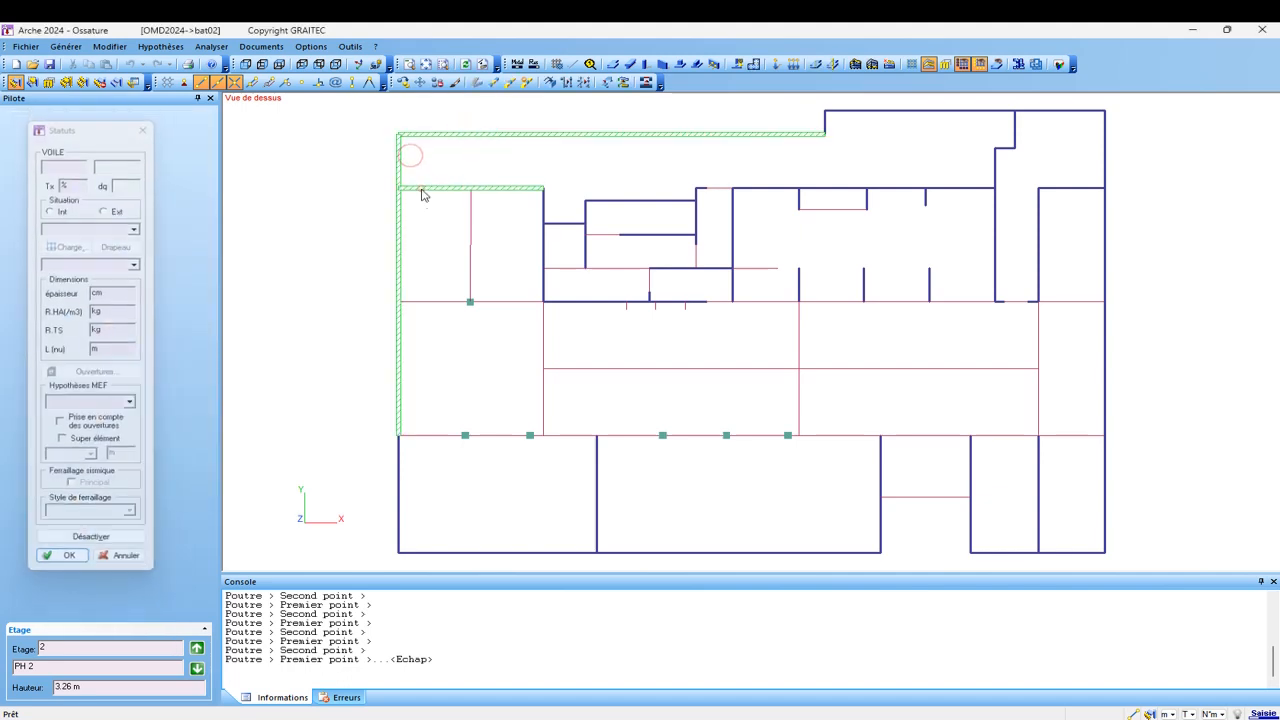
left_click(401, 476)
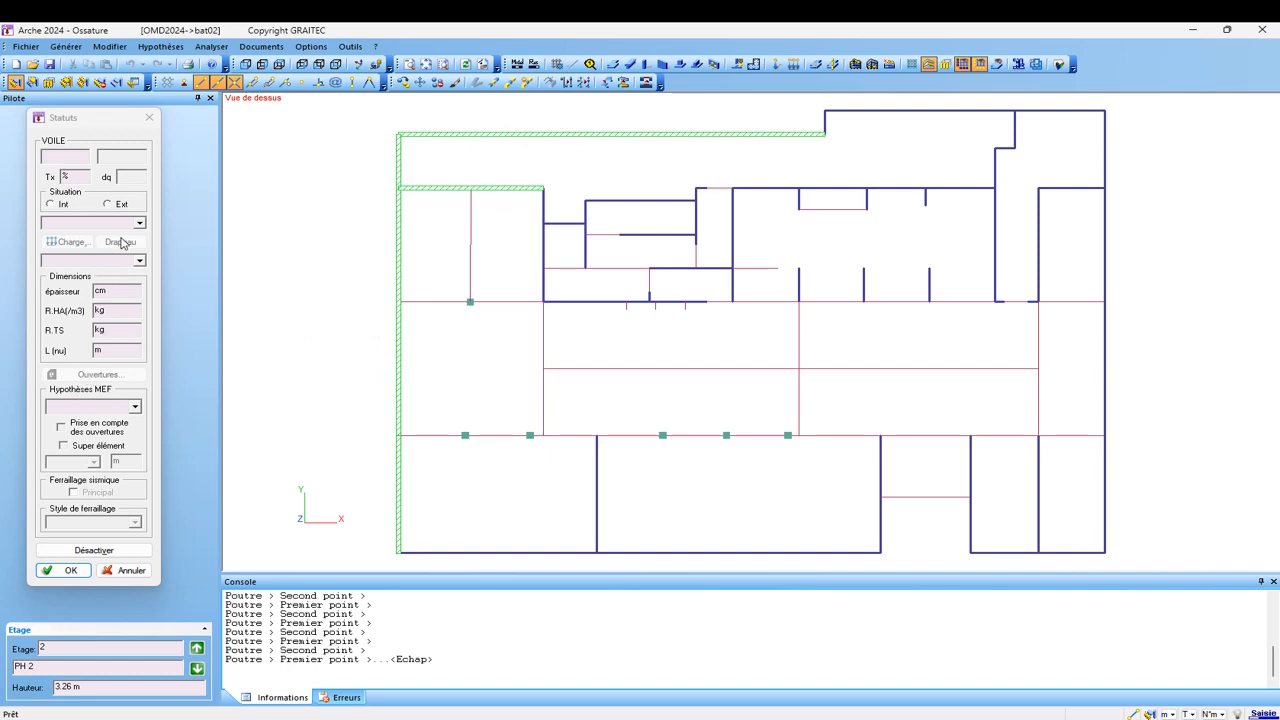
left_click(130, 291)
double_click(130, 291)
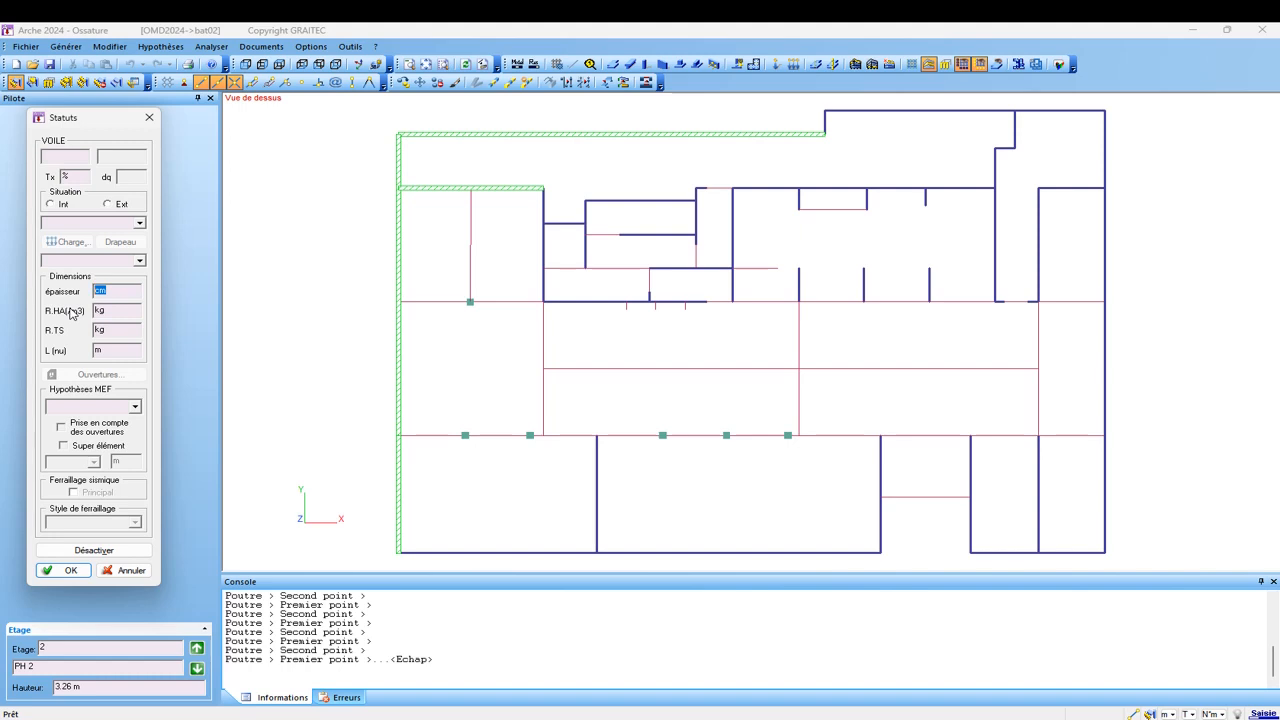
type("35")
left_click(62, 570)
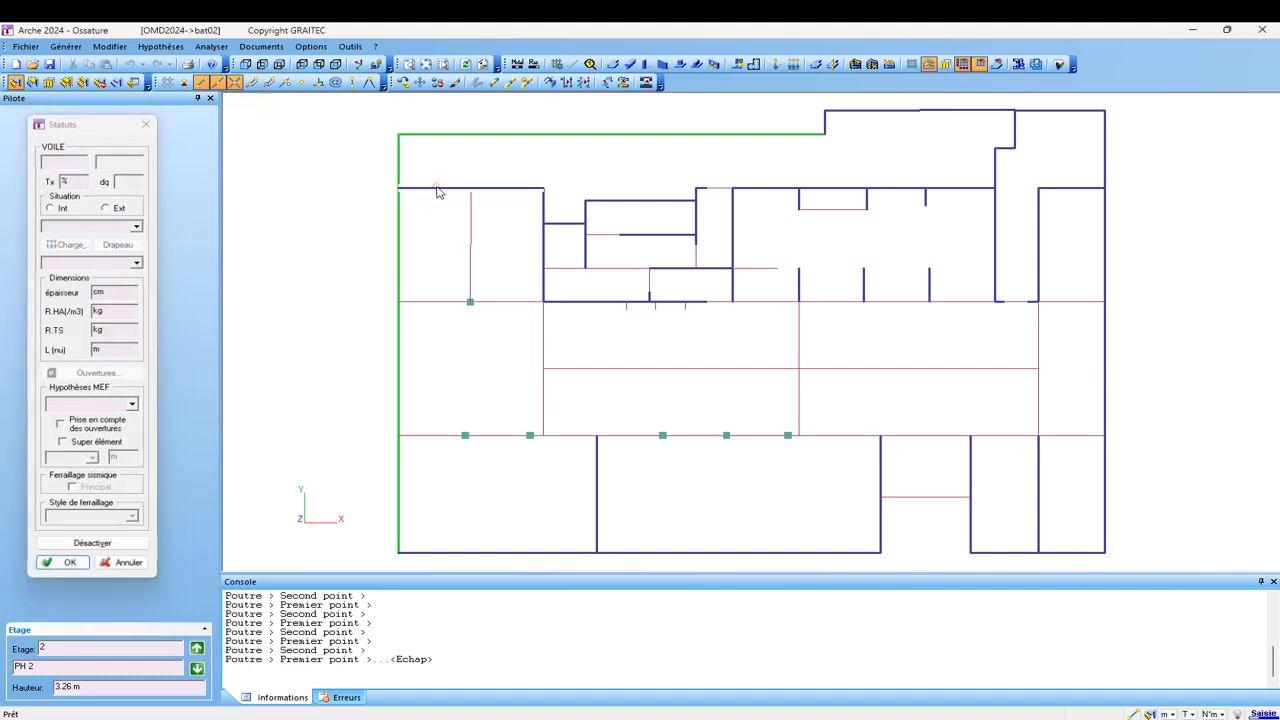
- Inspect the properties of the left facade walls individually, and the shared Statuts of the long upper wall and upper-left inner wall
left_click(443, 137)
left_click(402, 209)
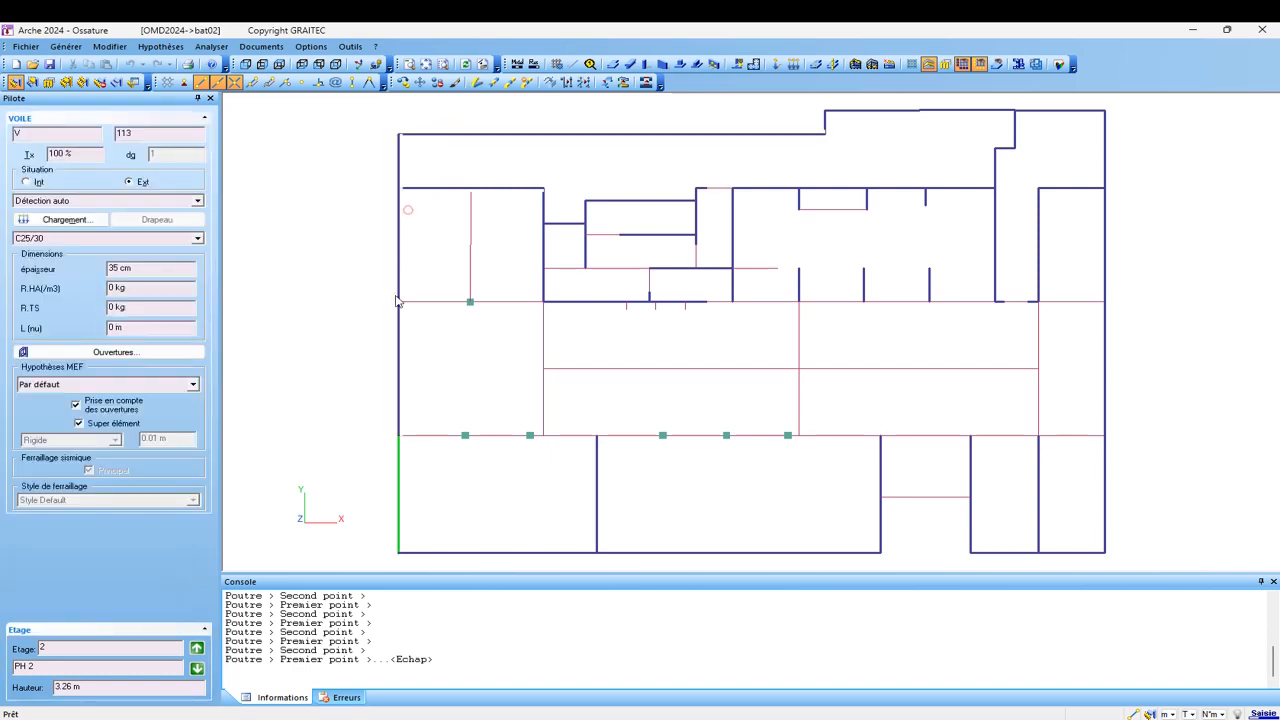
left_click(397, 483)
left_click(398, 382)
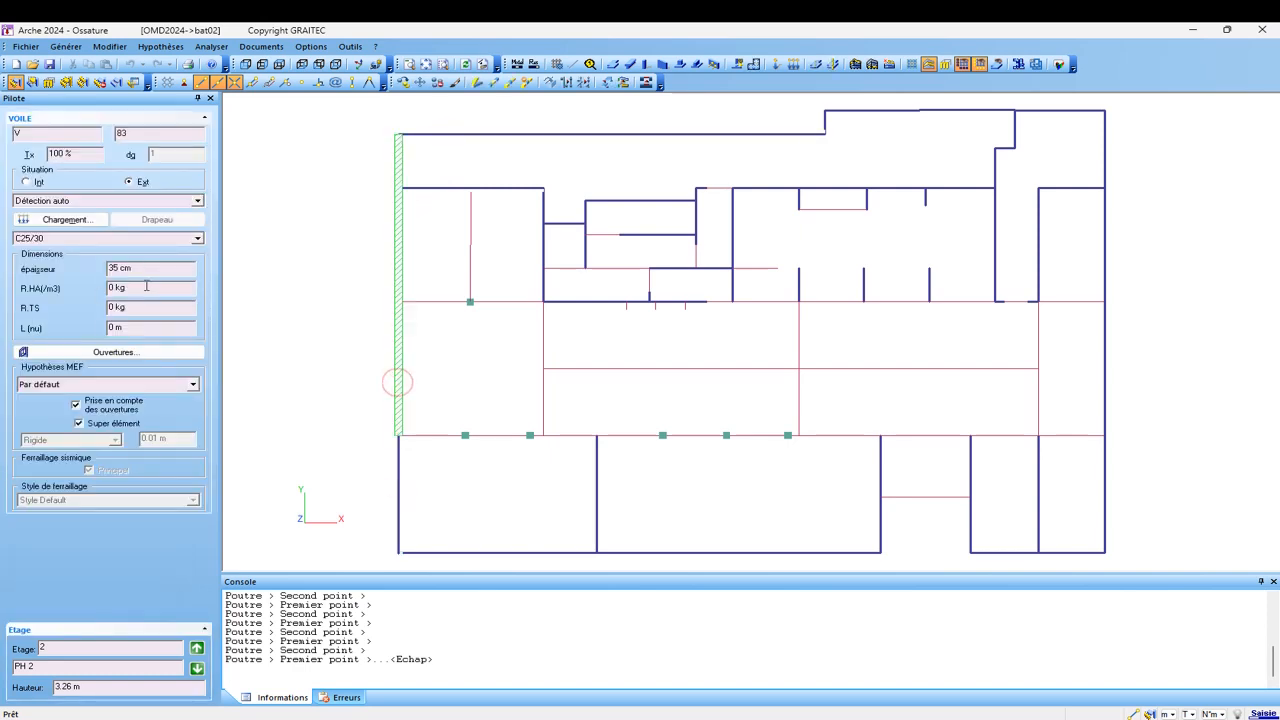
left_click(398, 396)
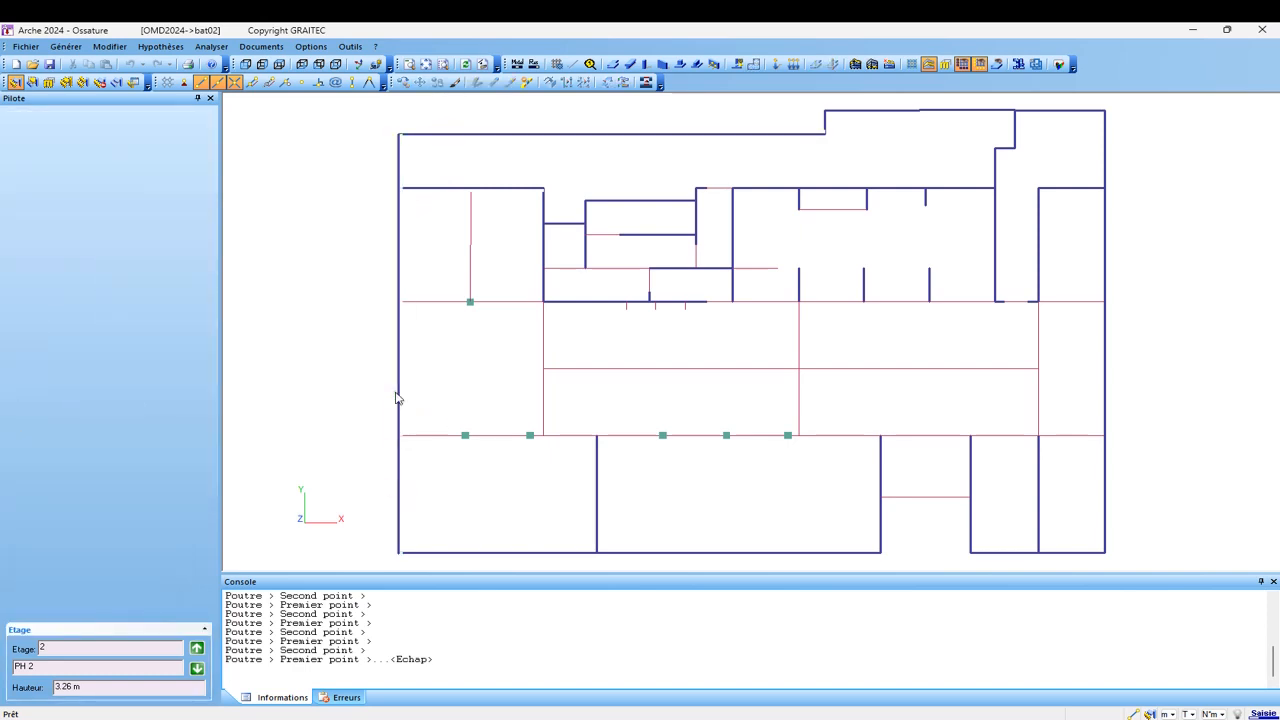
left_click(488, 135)
left_click(434, 188)
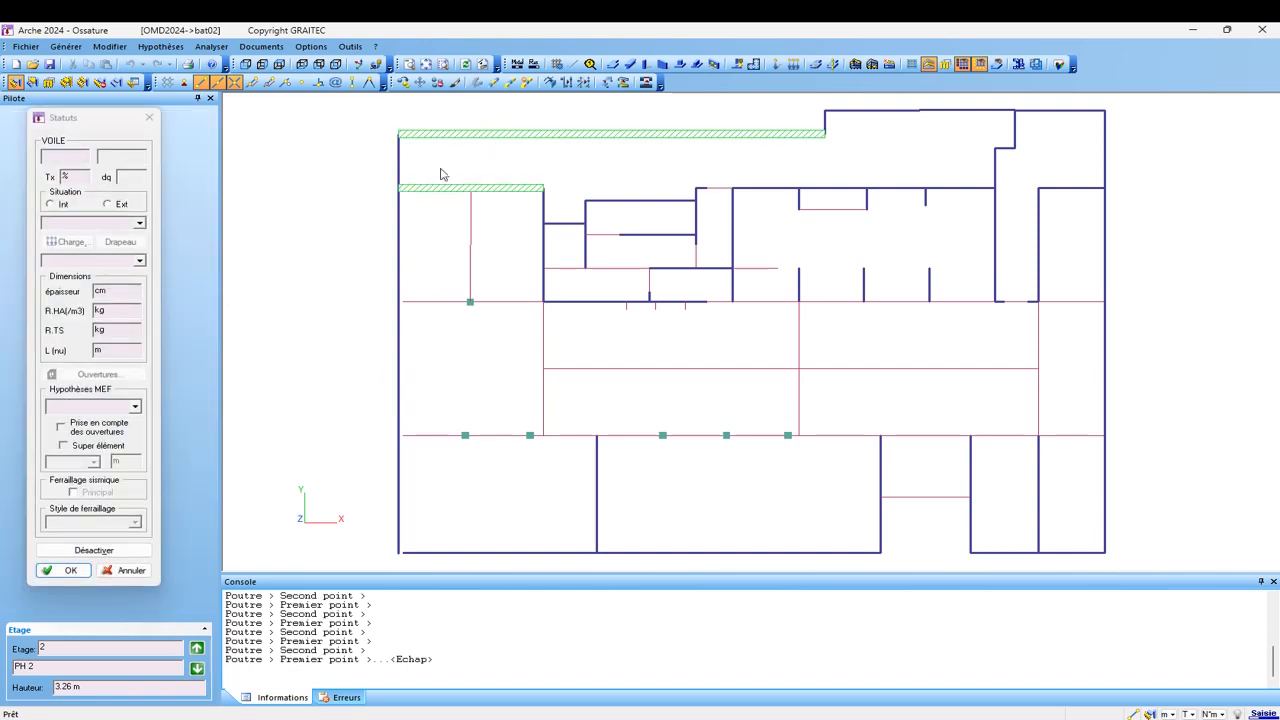
left_click(450, 138)
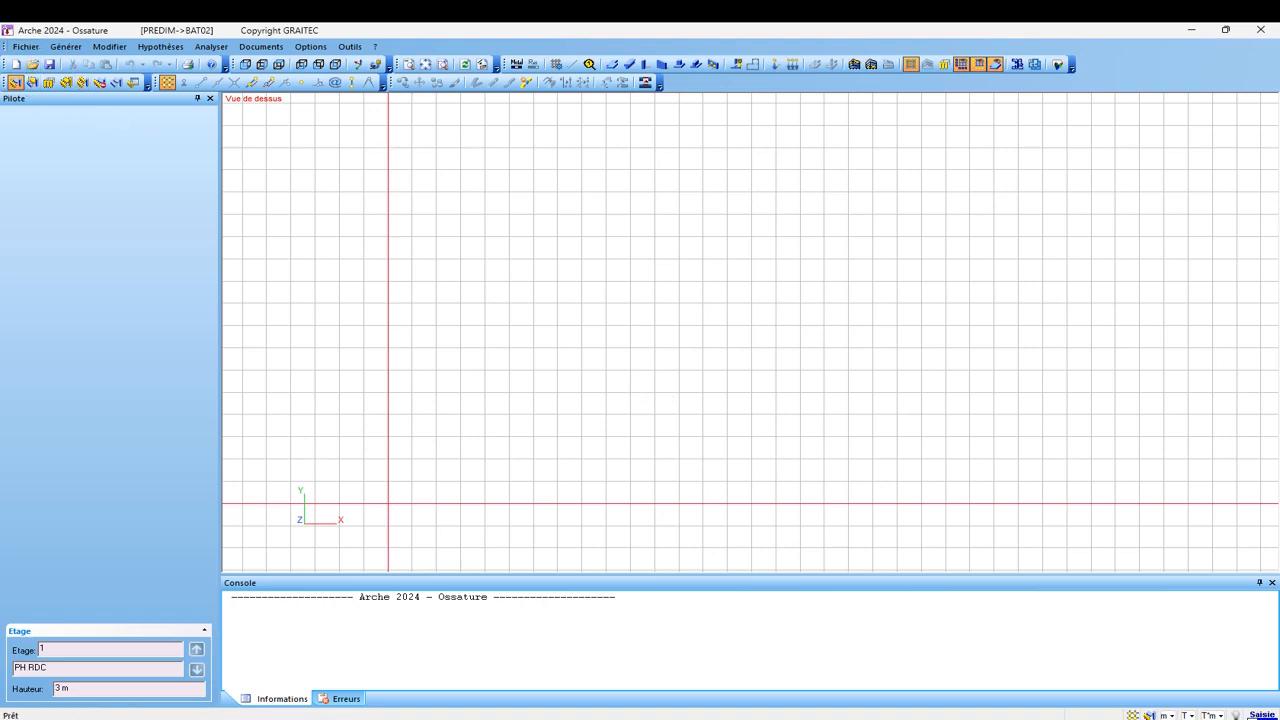
- Open the BAT01.OST model from the Predim folder
key("alt+Tab")
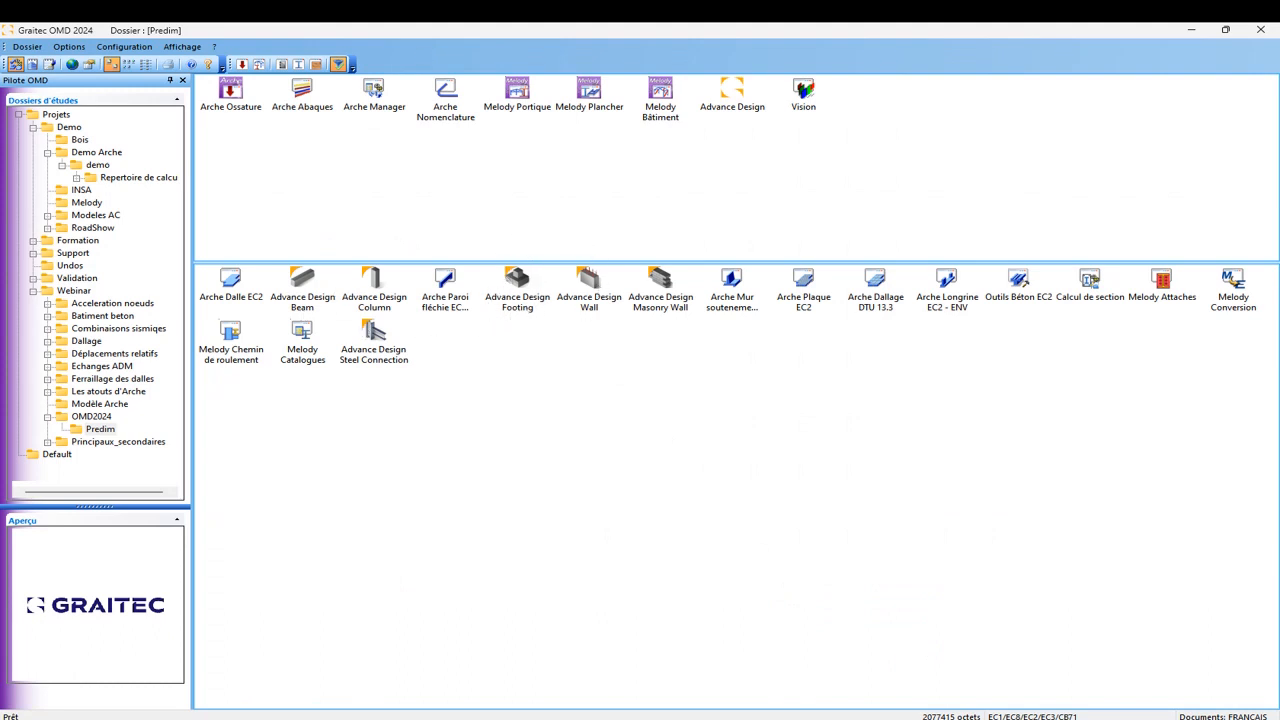
key("alt+Tab")
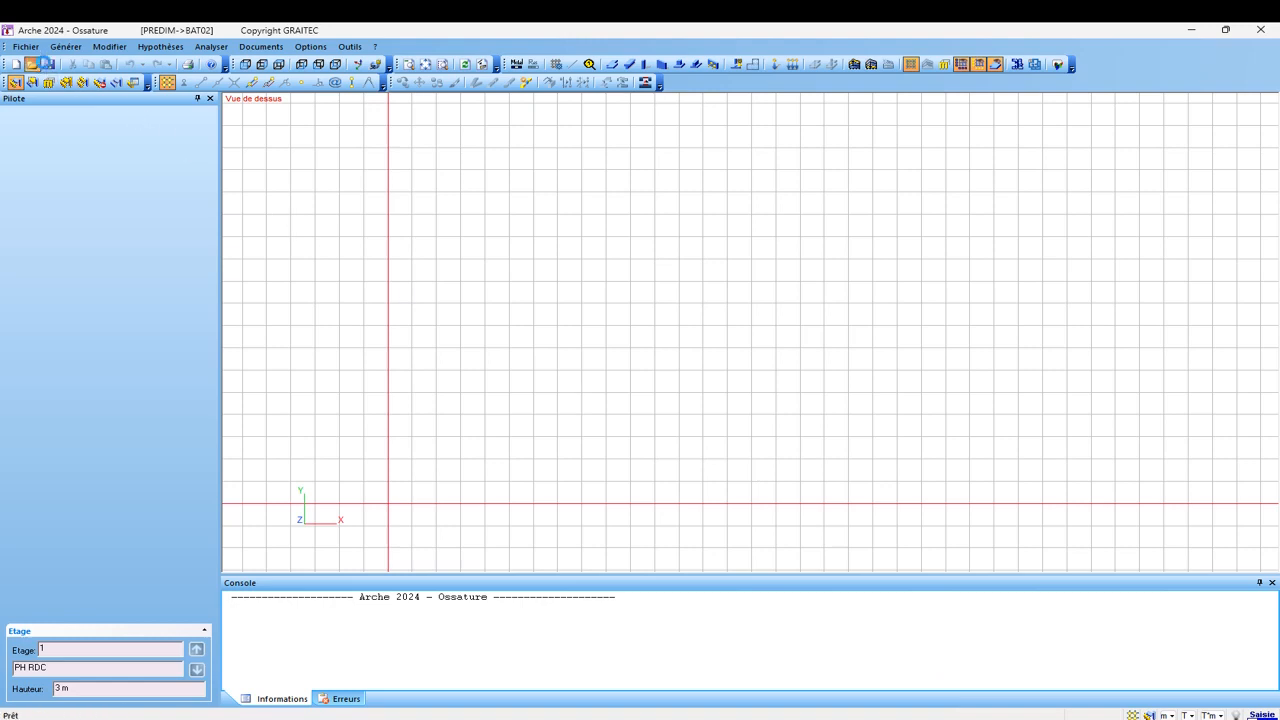
left_click(33, 64)
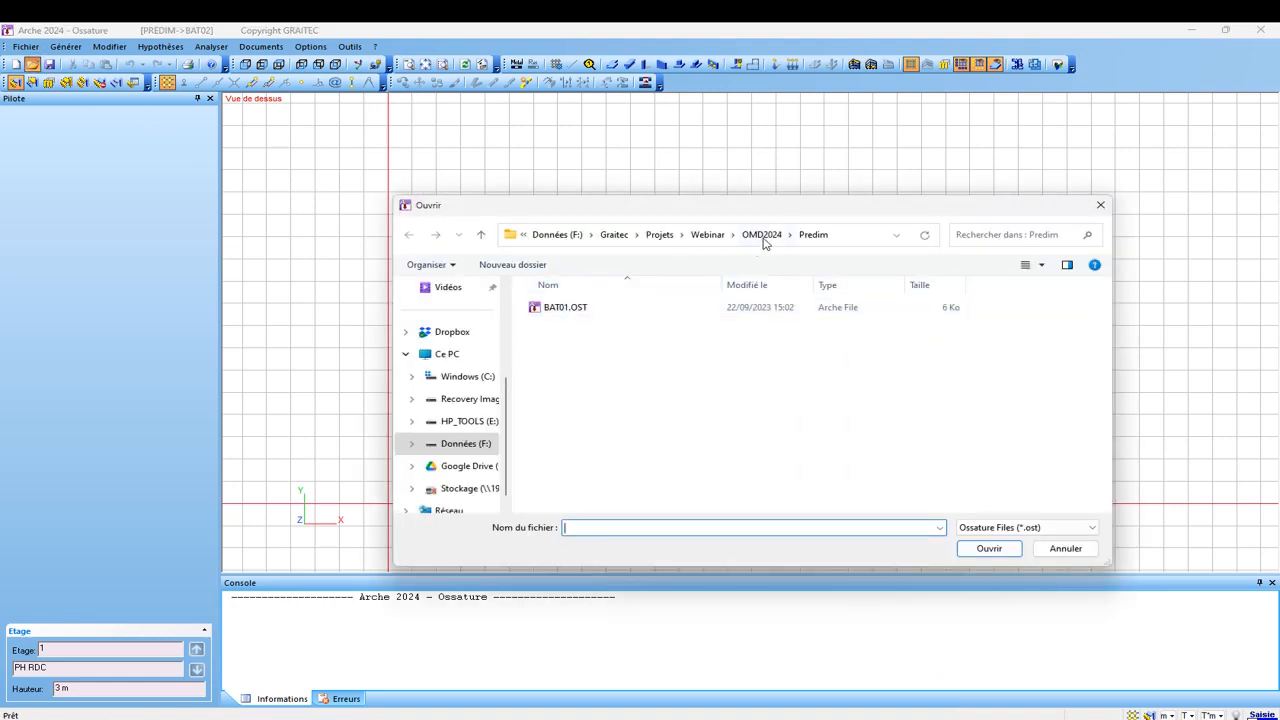
left_click(605, 309)
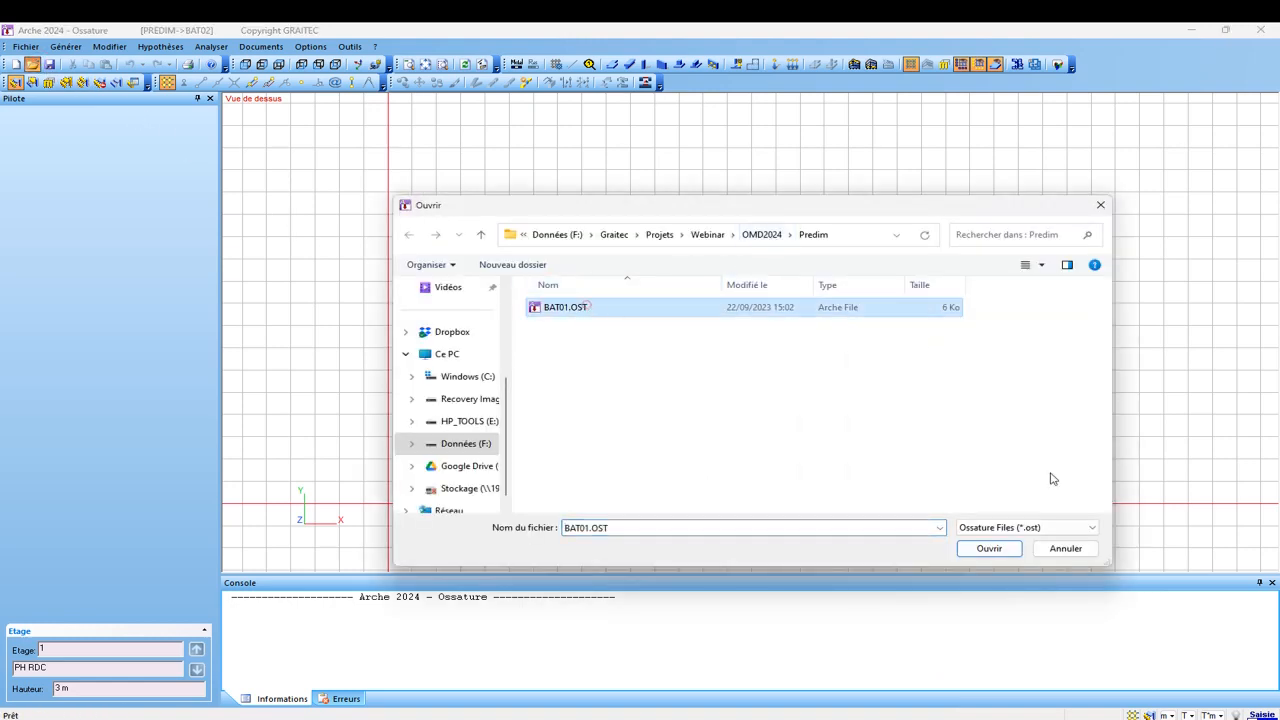
left_click(990, 549)
- Inspect the properties of the isolated footing at the front middle of the building
left_click(663, 407)
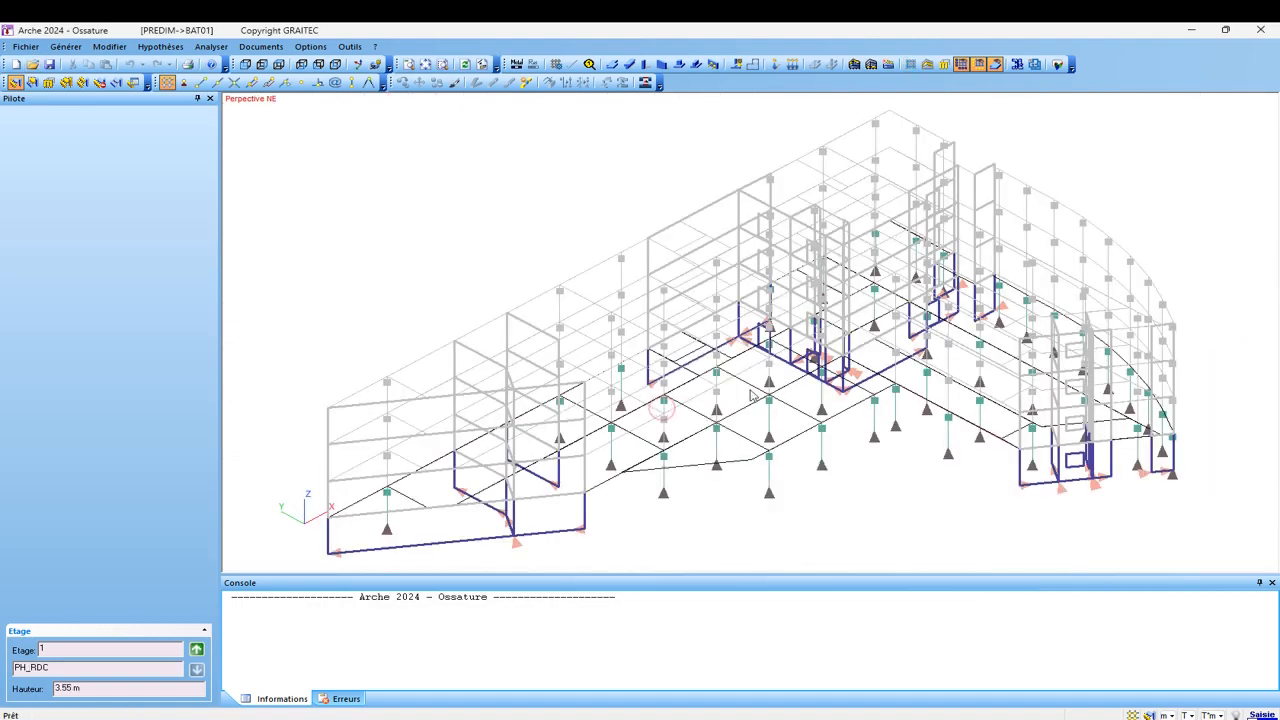
middle_click_drag(714, 414, 706, 387)
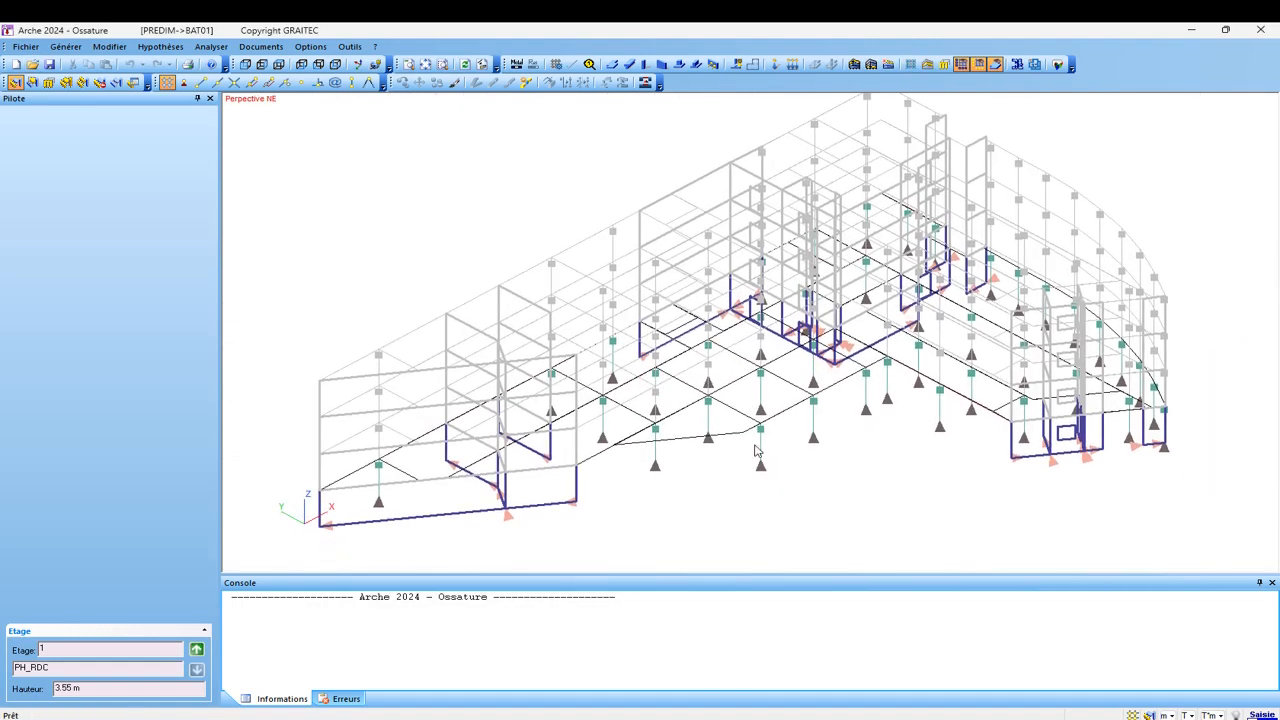
left_click(762, 470)
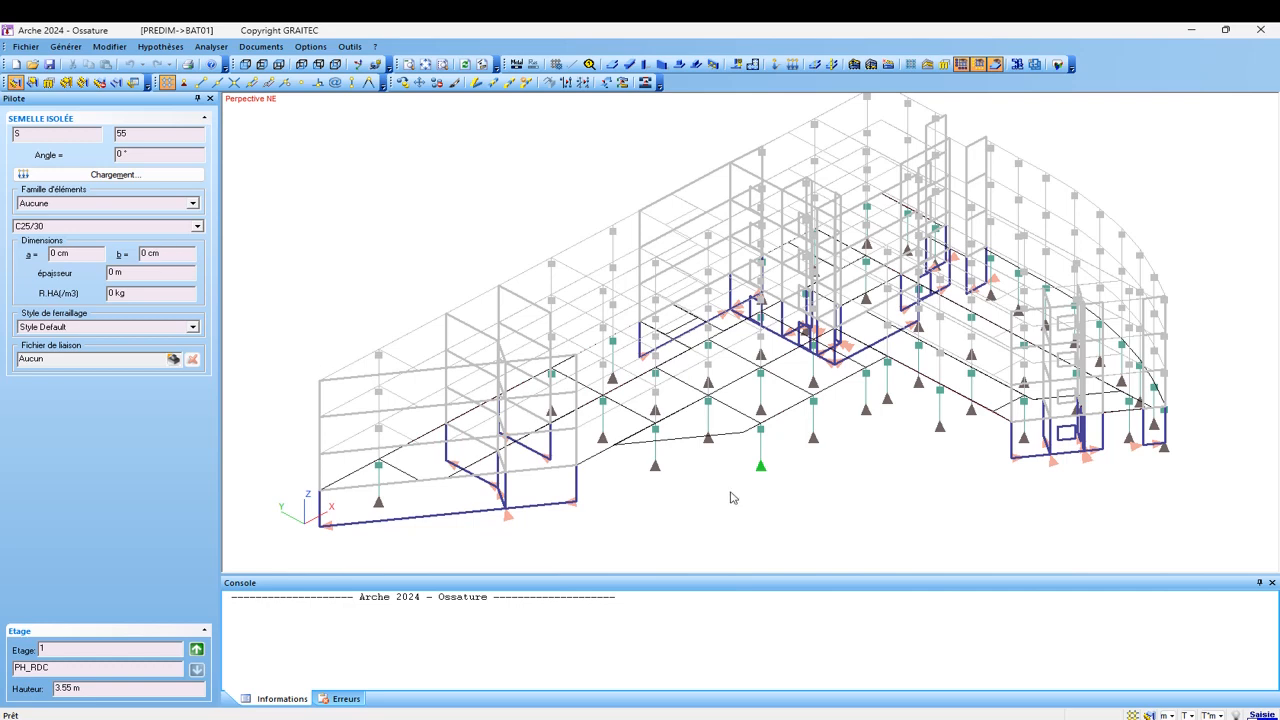
left_click(765, 475)
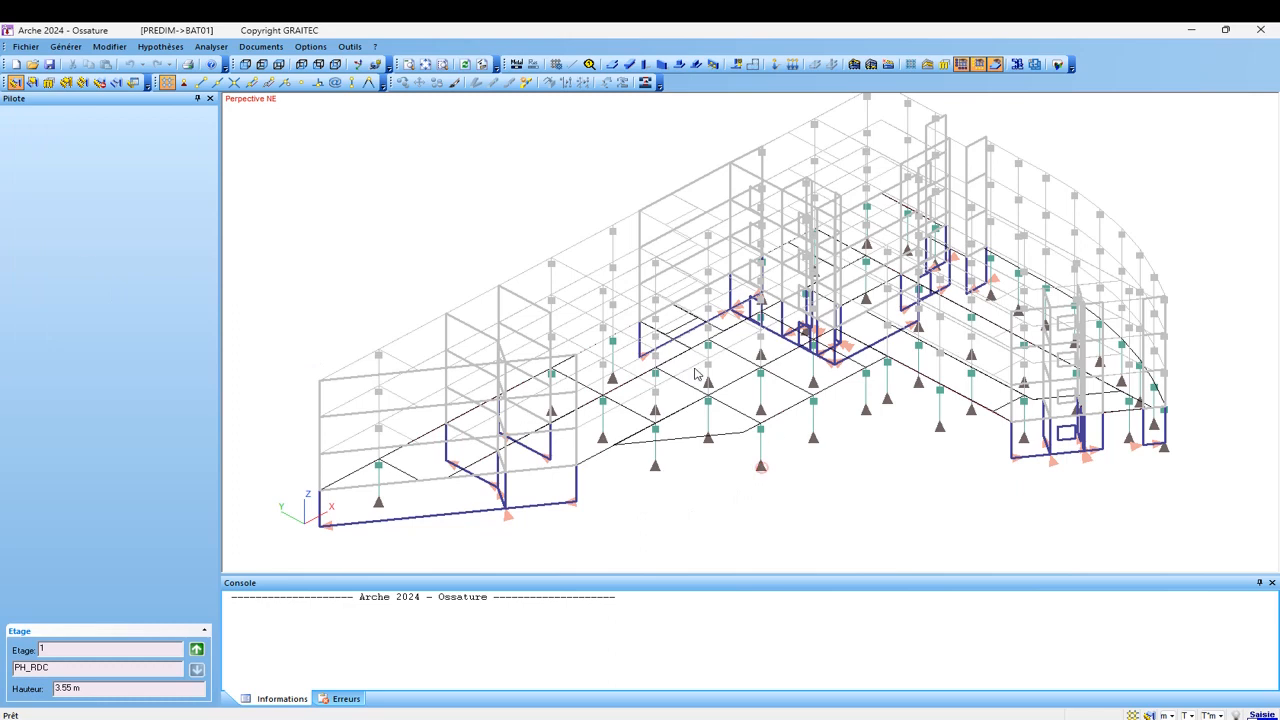
- Set the predimensioning calculation method for isolated footings (Semelle isolée) to Précis par module
left_click(162, 47)
left_click(191, 173)
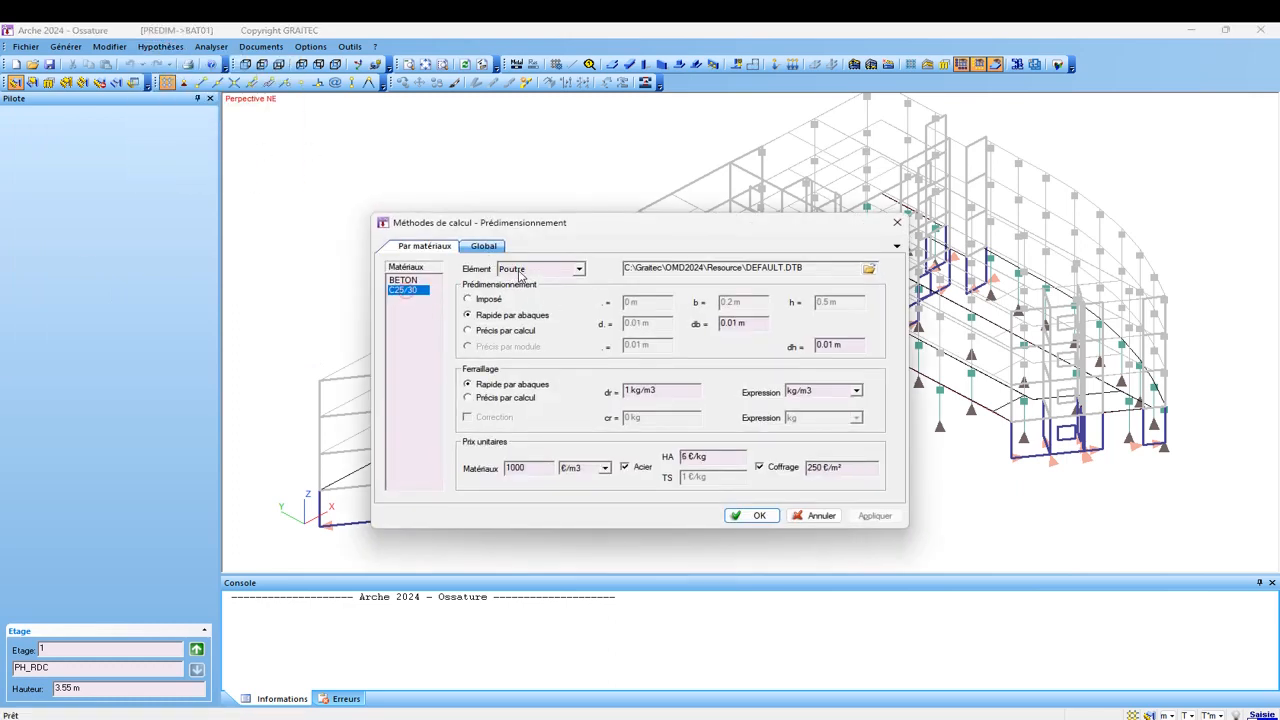
left_click(520, 270)
left_click(530, 326)
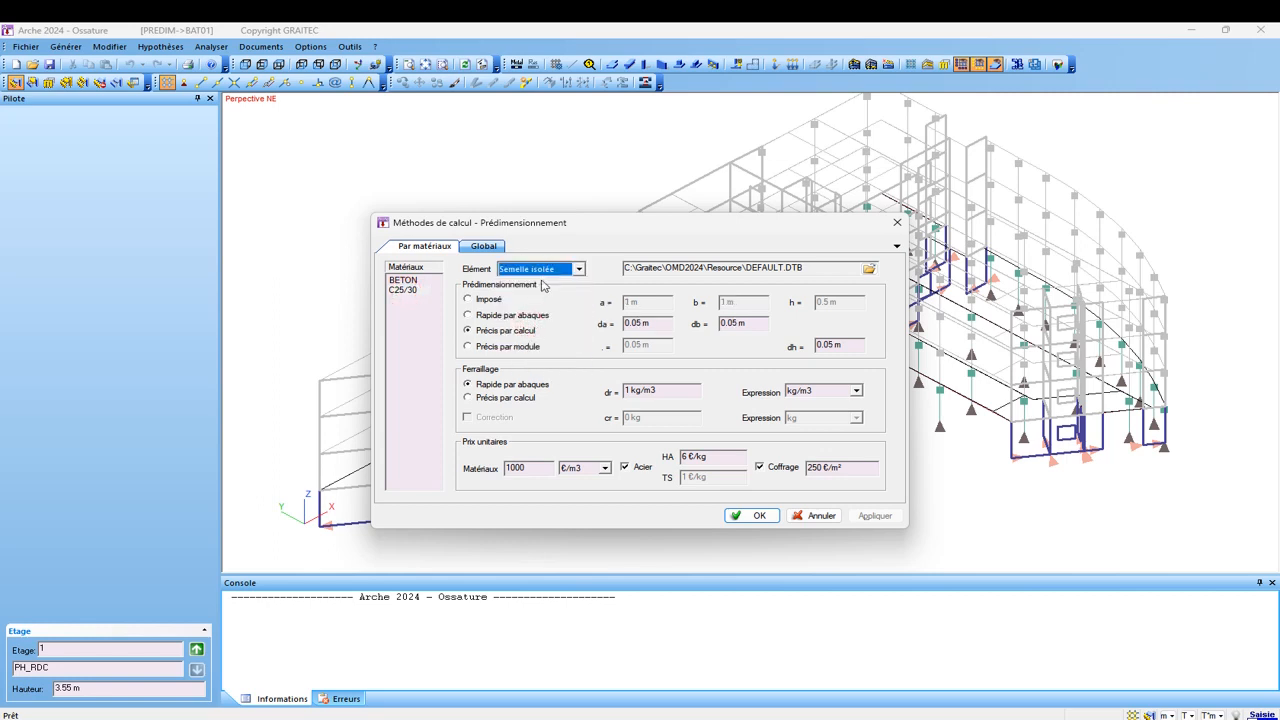
left_click(519, 349)
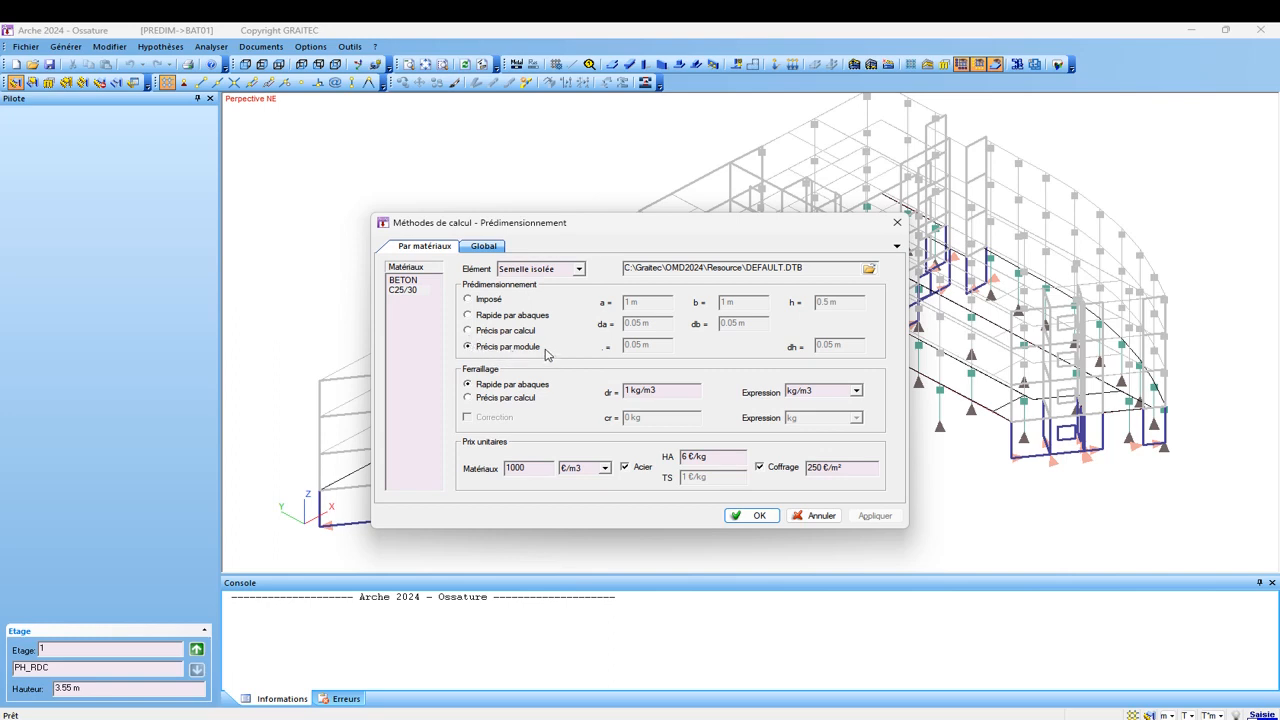
left_click(748, 516)
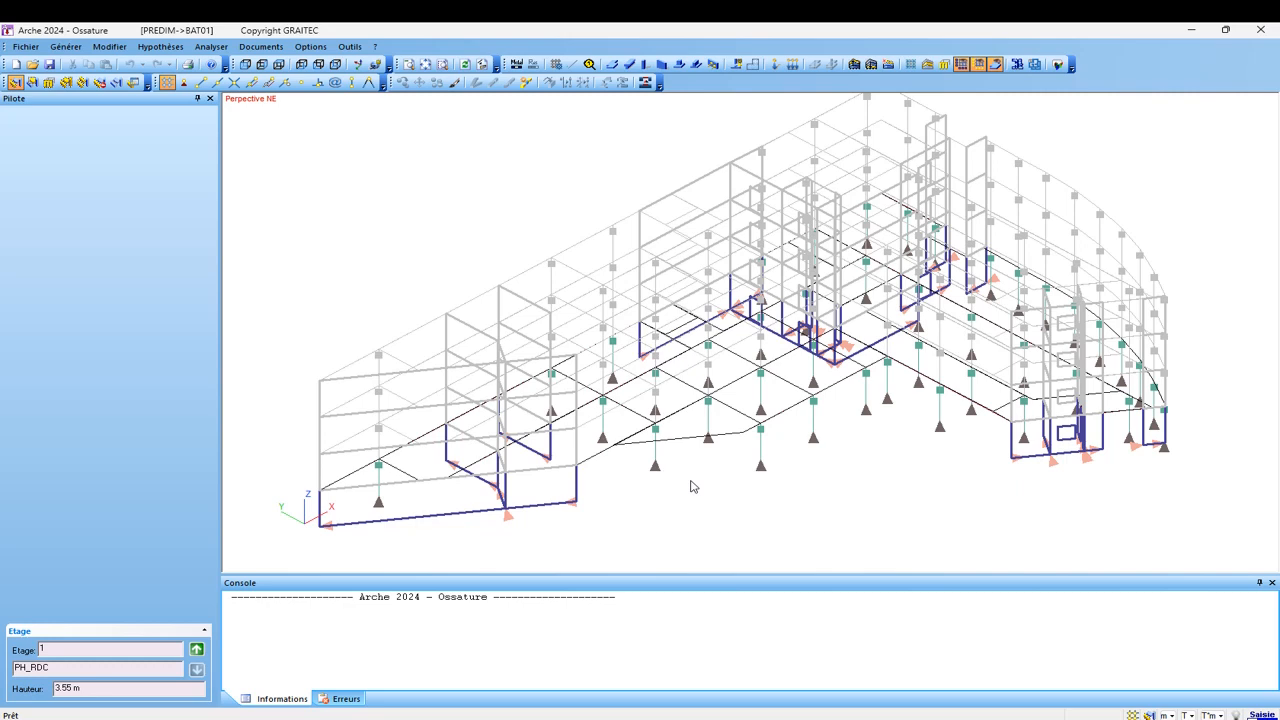
- Select all isolated footings on the active storey and assign them the Predim reinforcement style
right_click(694, 486)
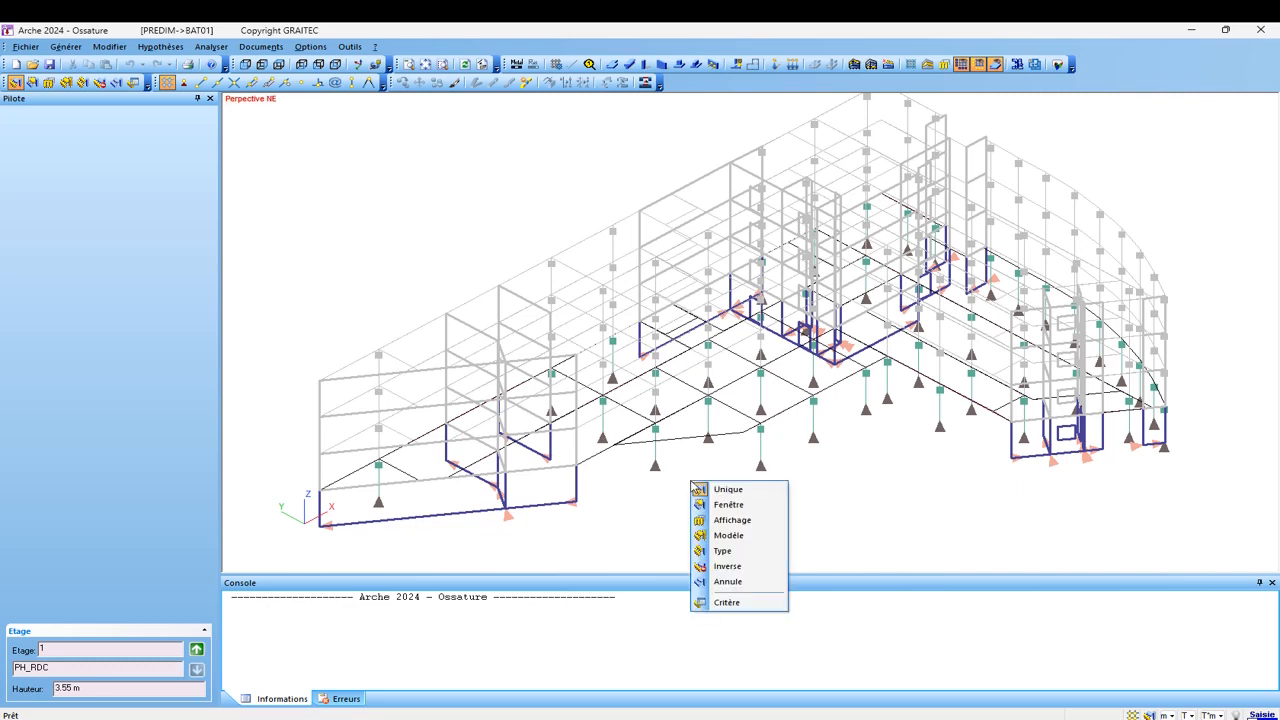
left_click(729, 558)
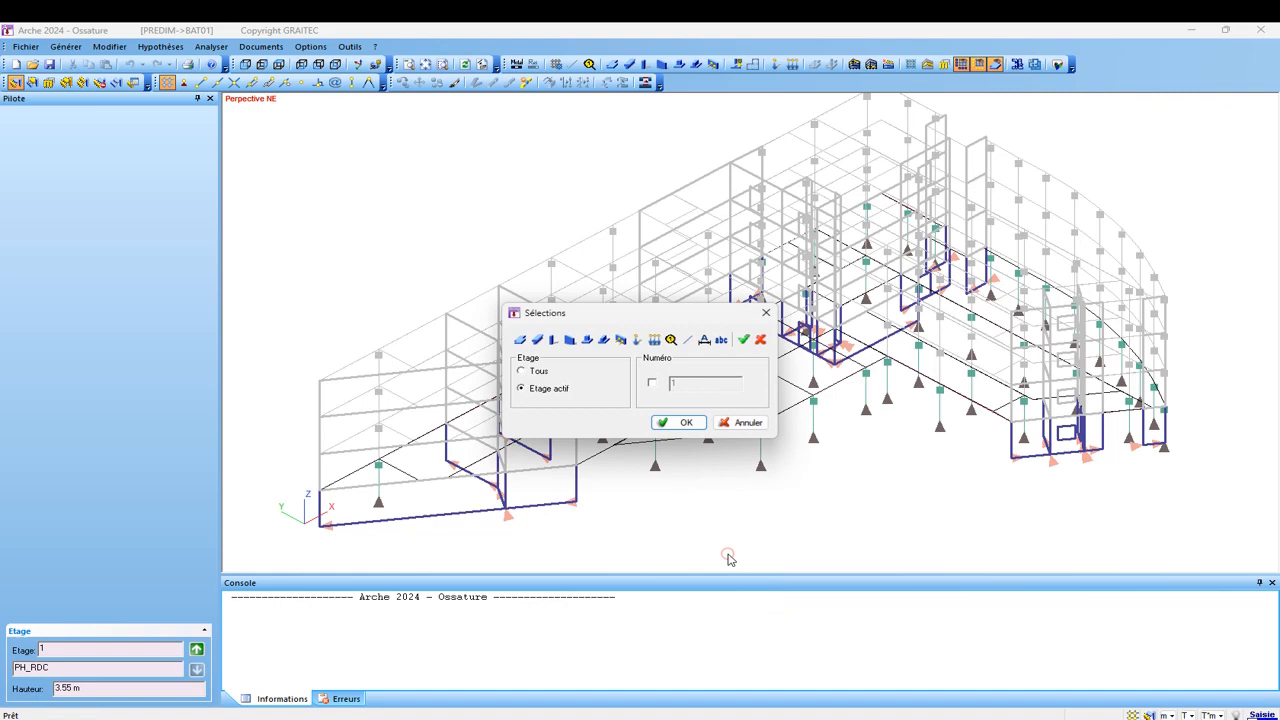
left_click(663, 424)
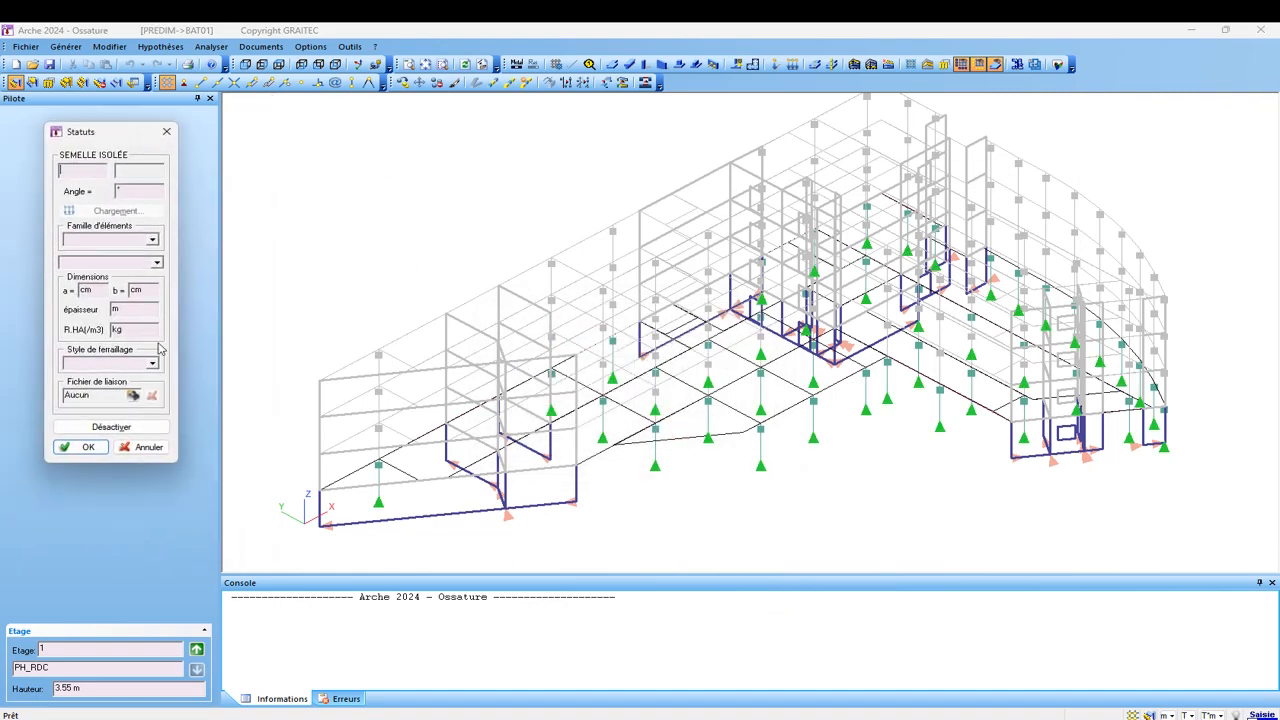
left_click(152, 363)
left_click(133, 395)
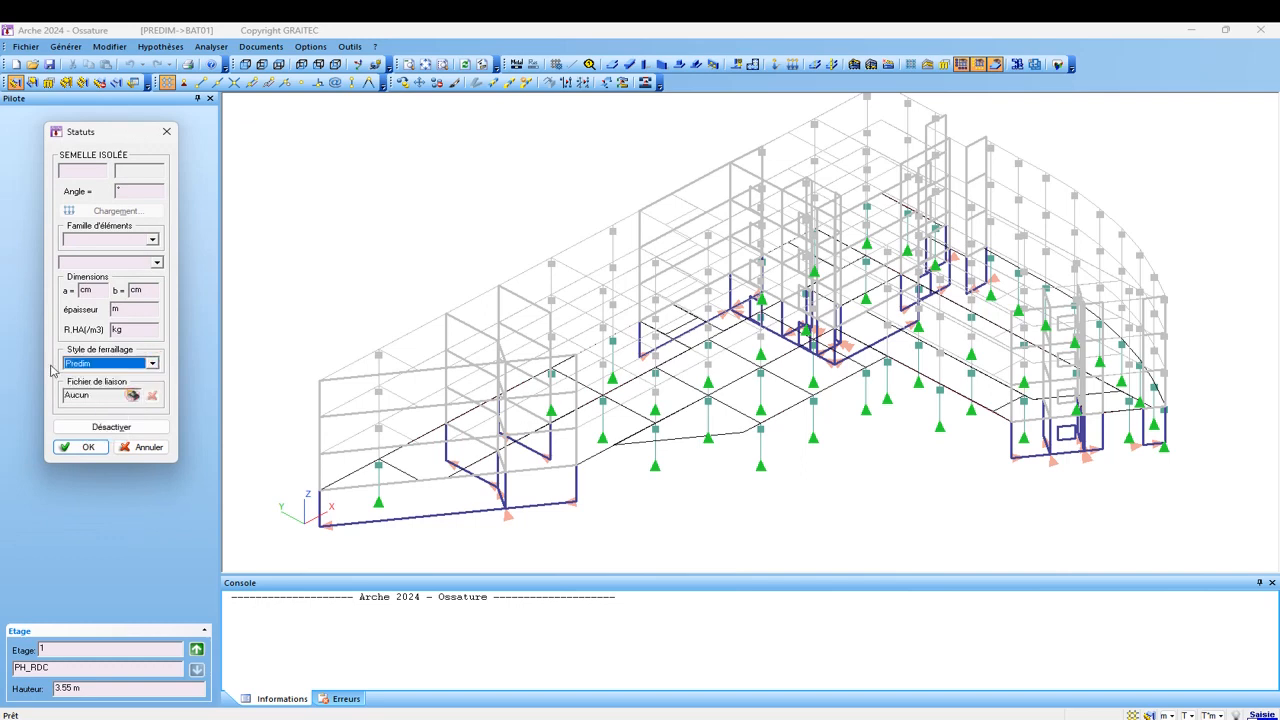
left_click(88, 448)
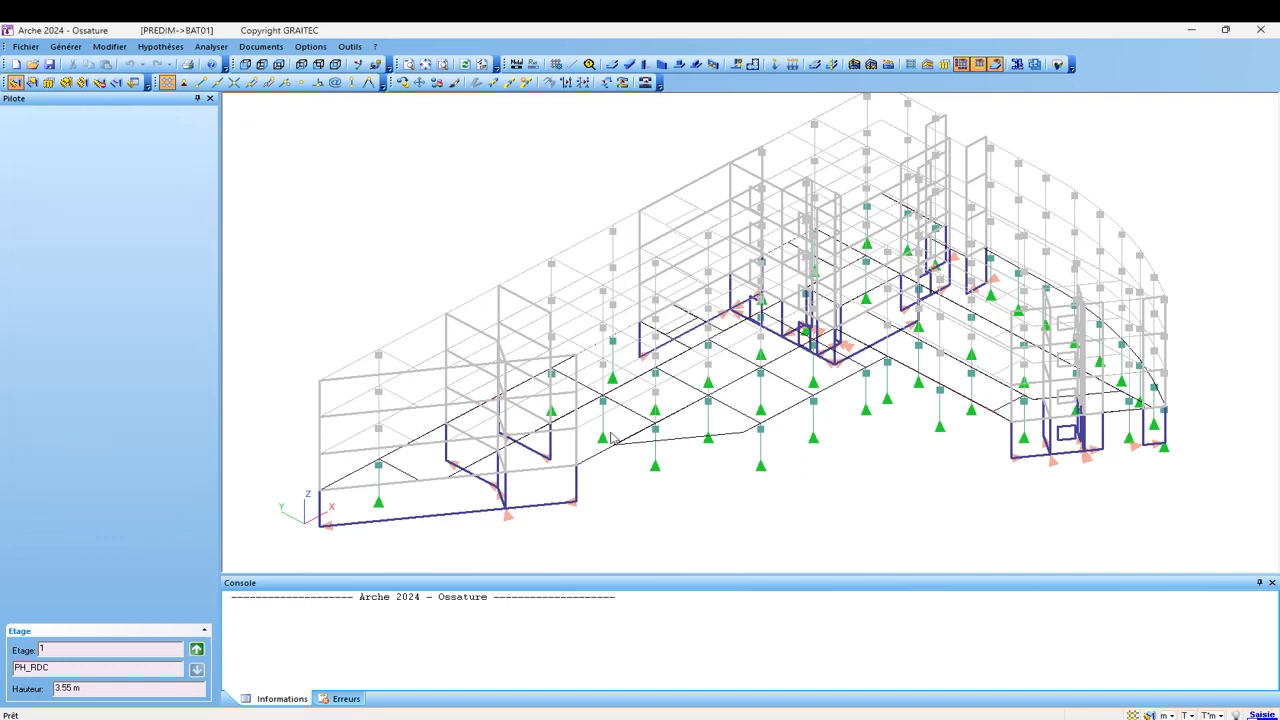
- Run the calculation sequence with Fusionner, Vérifier Saisie, Modéliser and Calculer DDC enabled, and close its report
middle_click_drag(639, 432, 627, 440)
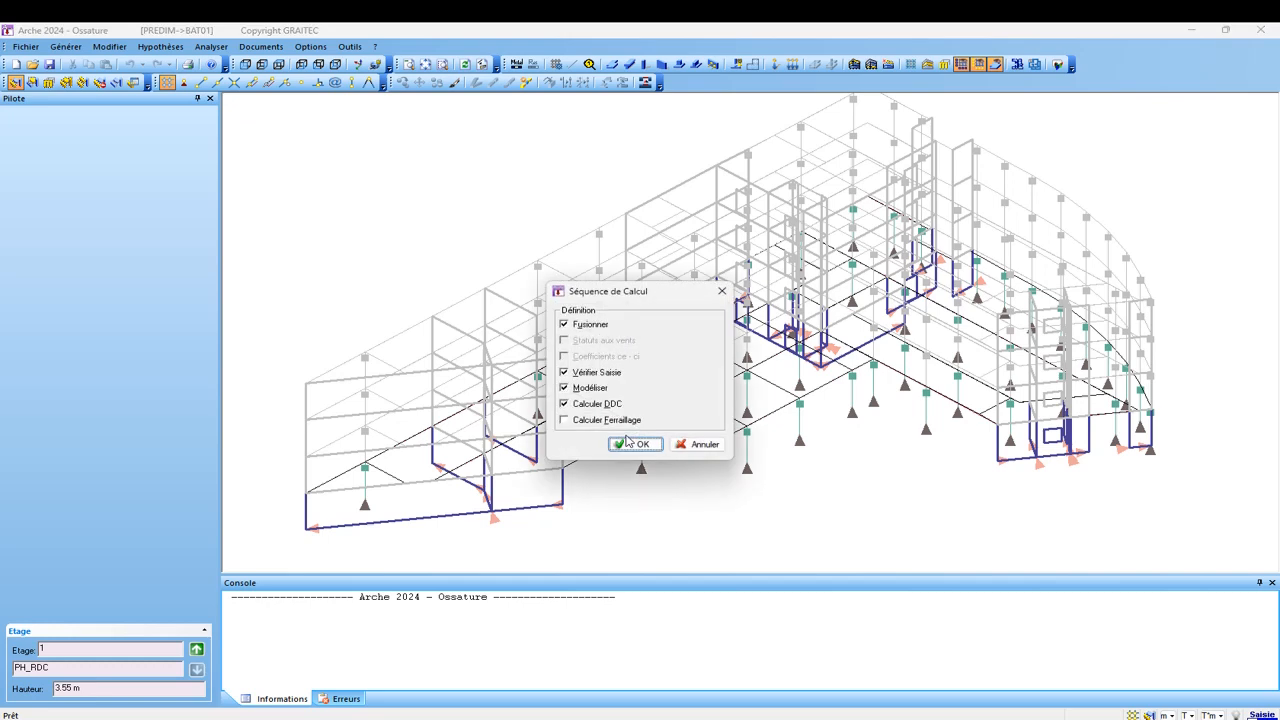
left_click(629, 442)
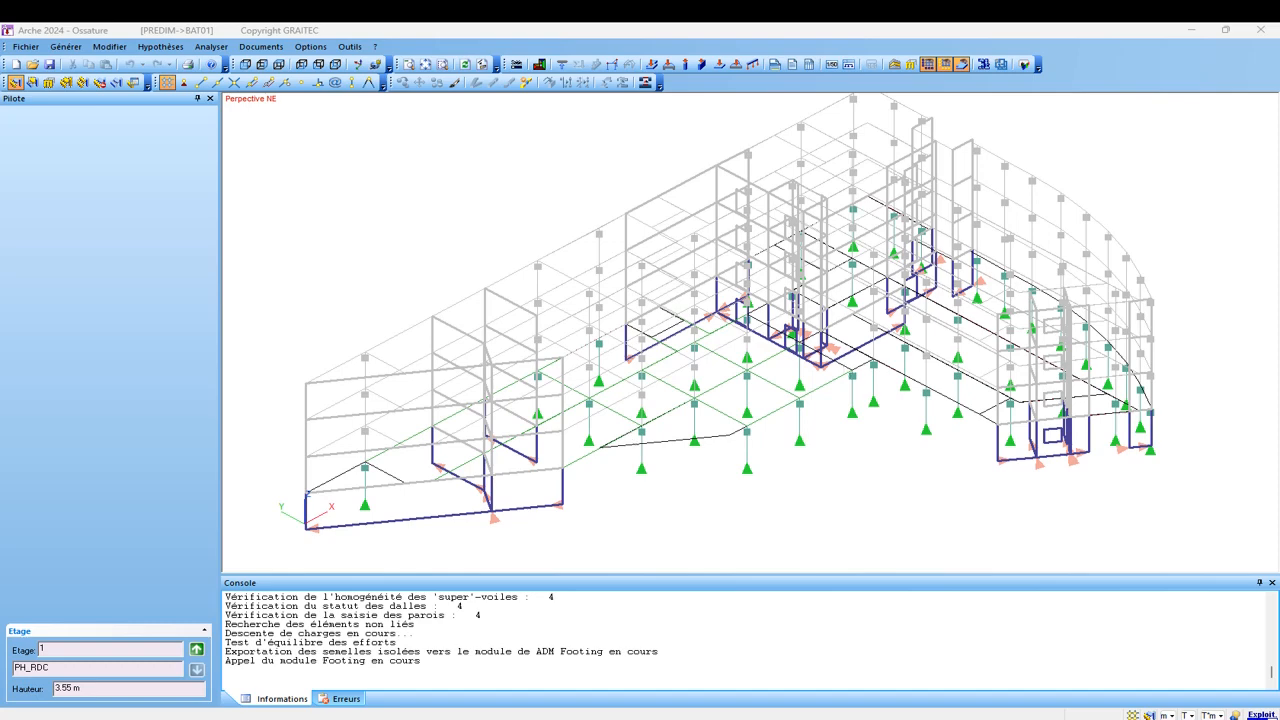
left_click_drag(906, 122, 456, 150)
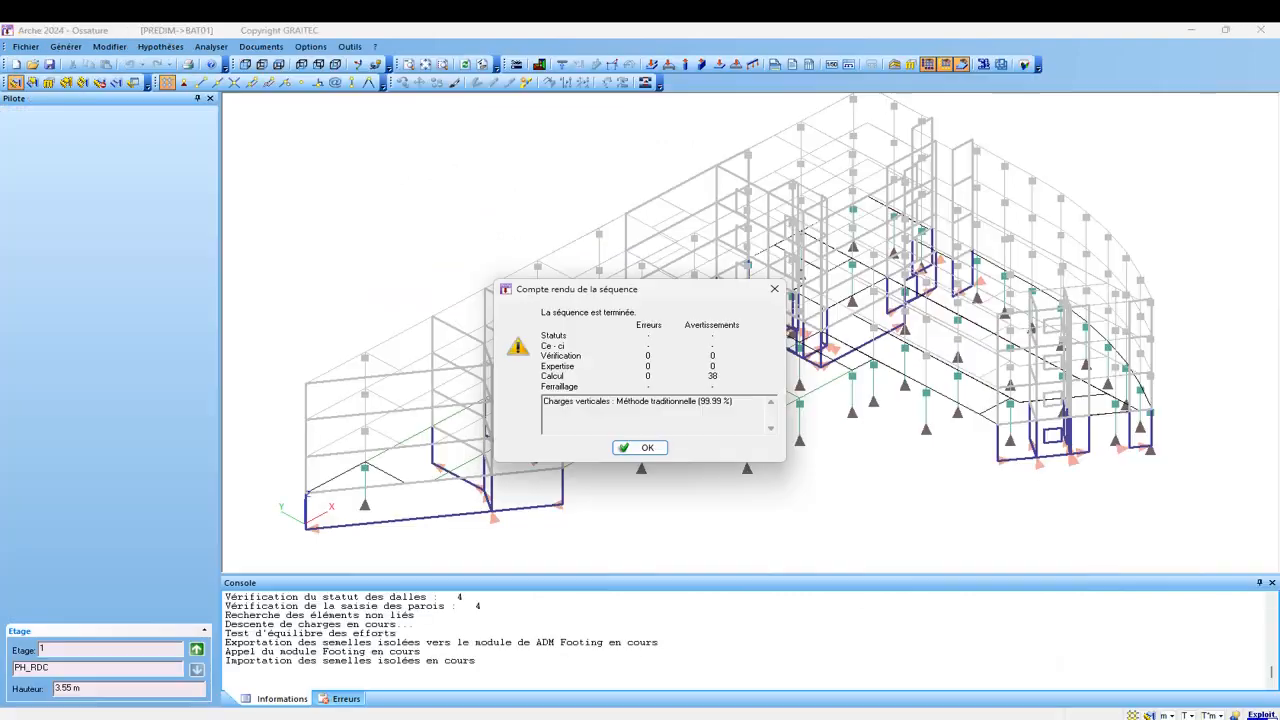
left_click(644, 447)
- Inspect the dimensions of the isolated footing at the front of the building, and limit the display to the active storey
left_click(640, 470)
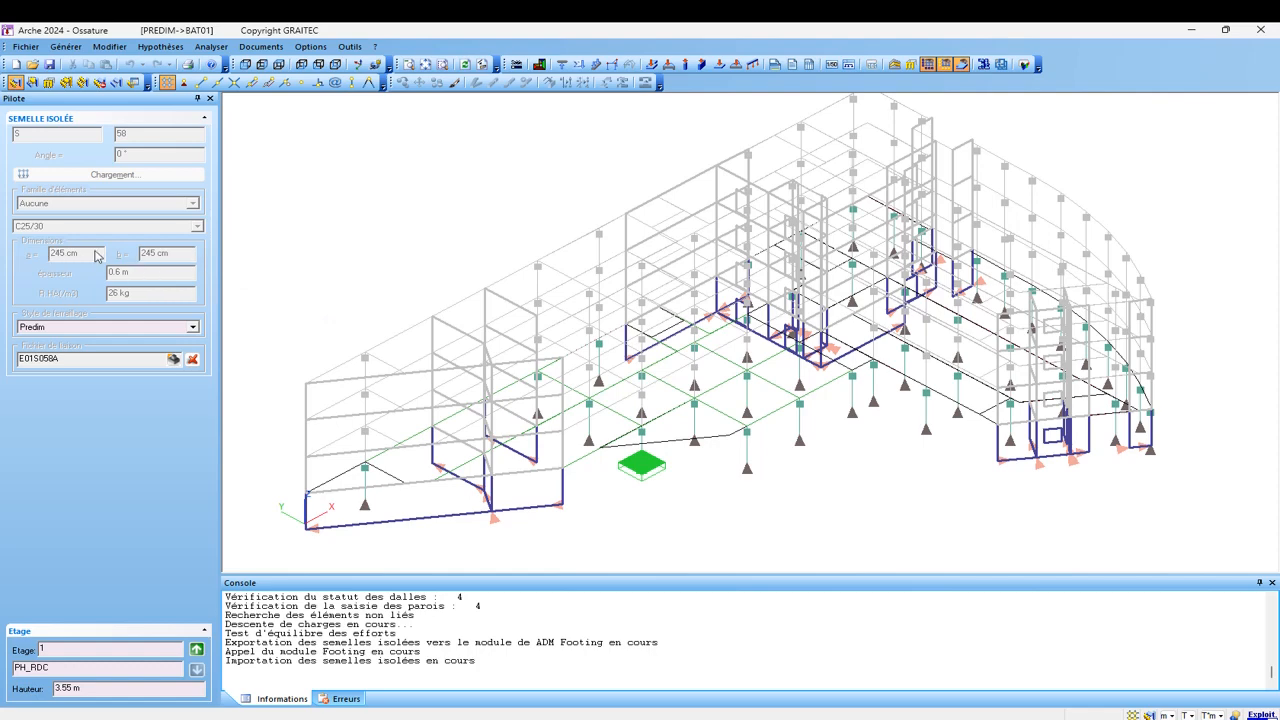
left_click(632, 466)
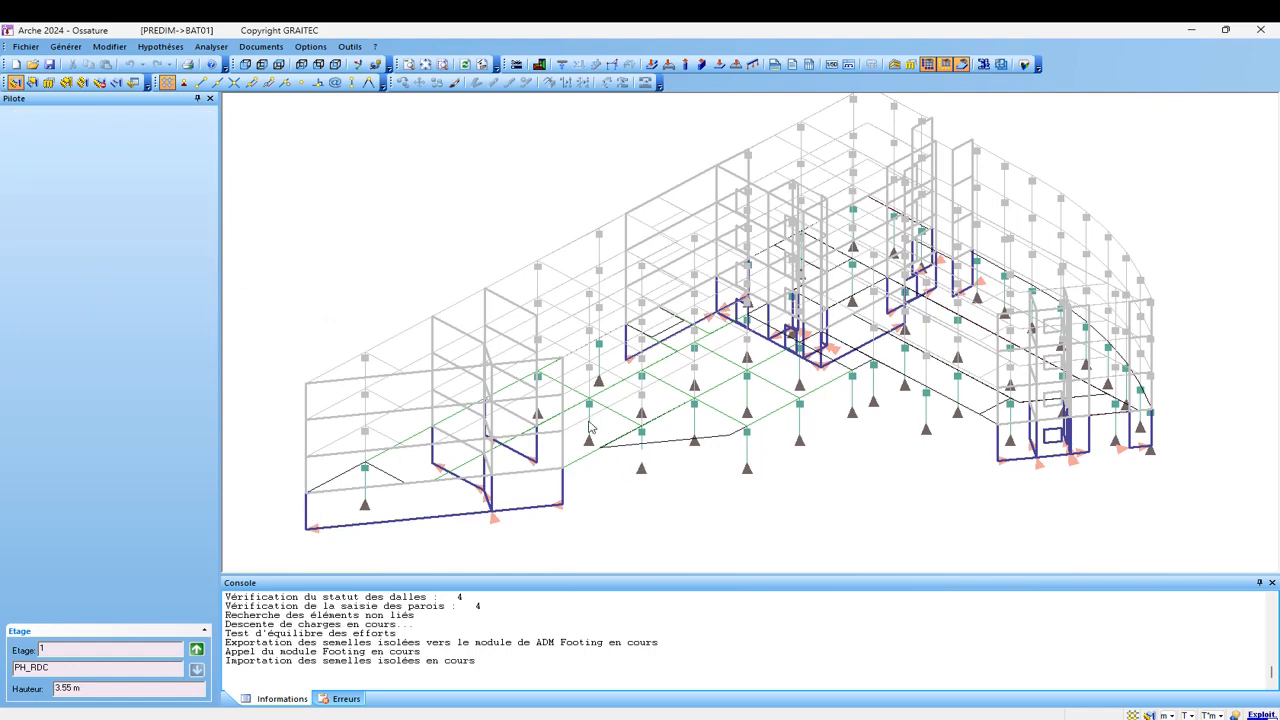
left_click(896, 64)
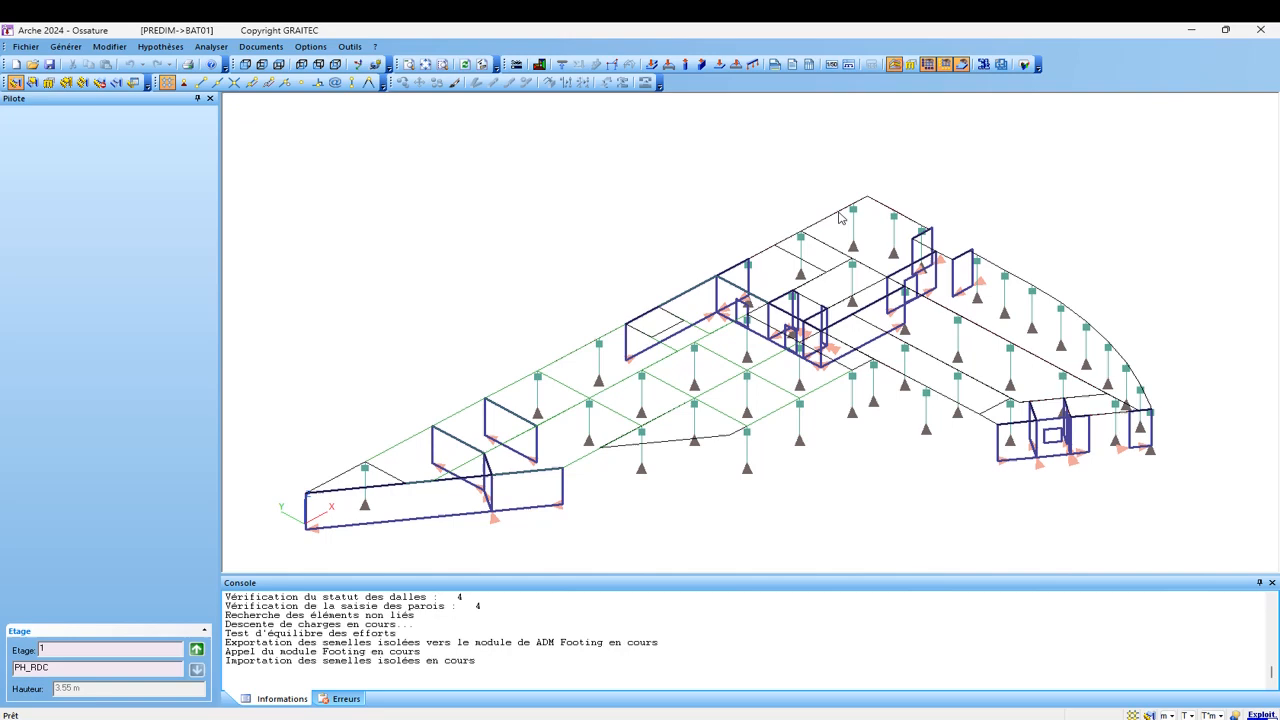
- Select the three adjacent isolated footings along the inner row and export them to the Modules Ferraillage
left_click(590, 445)
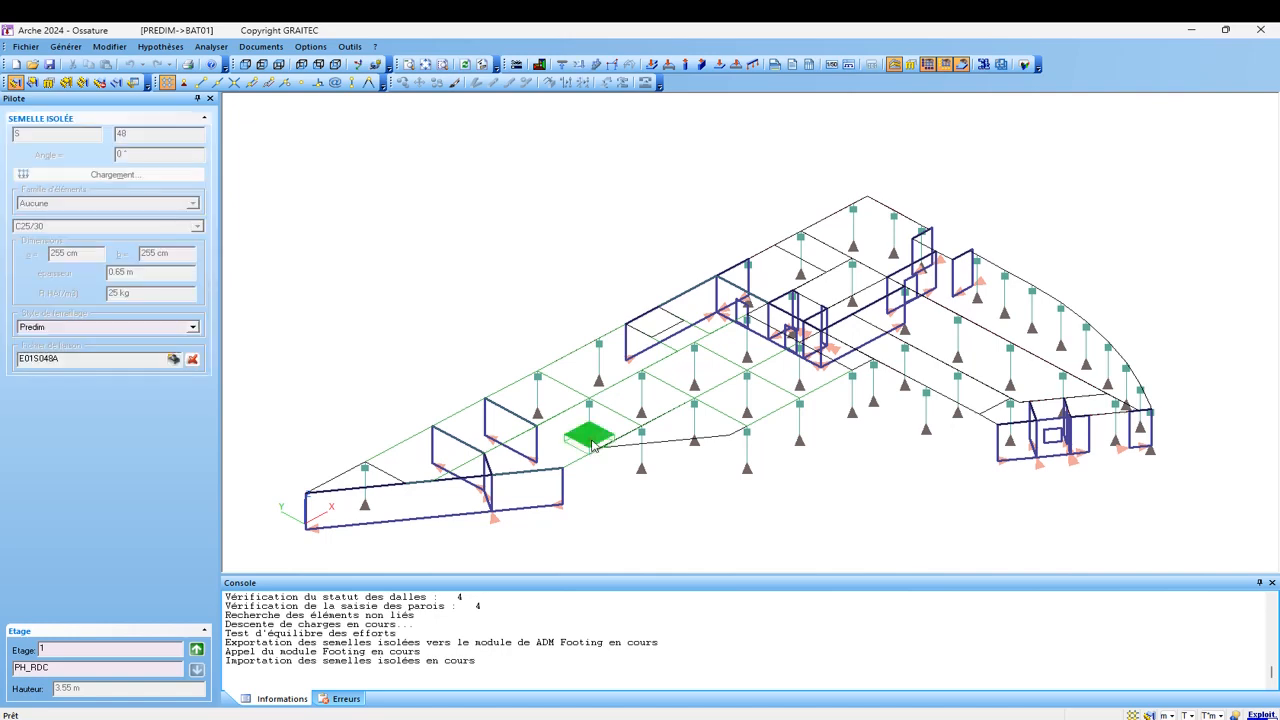
left_click(640, 414)
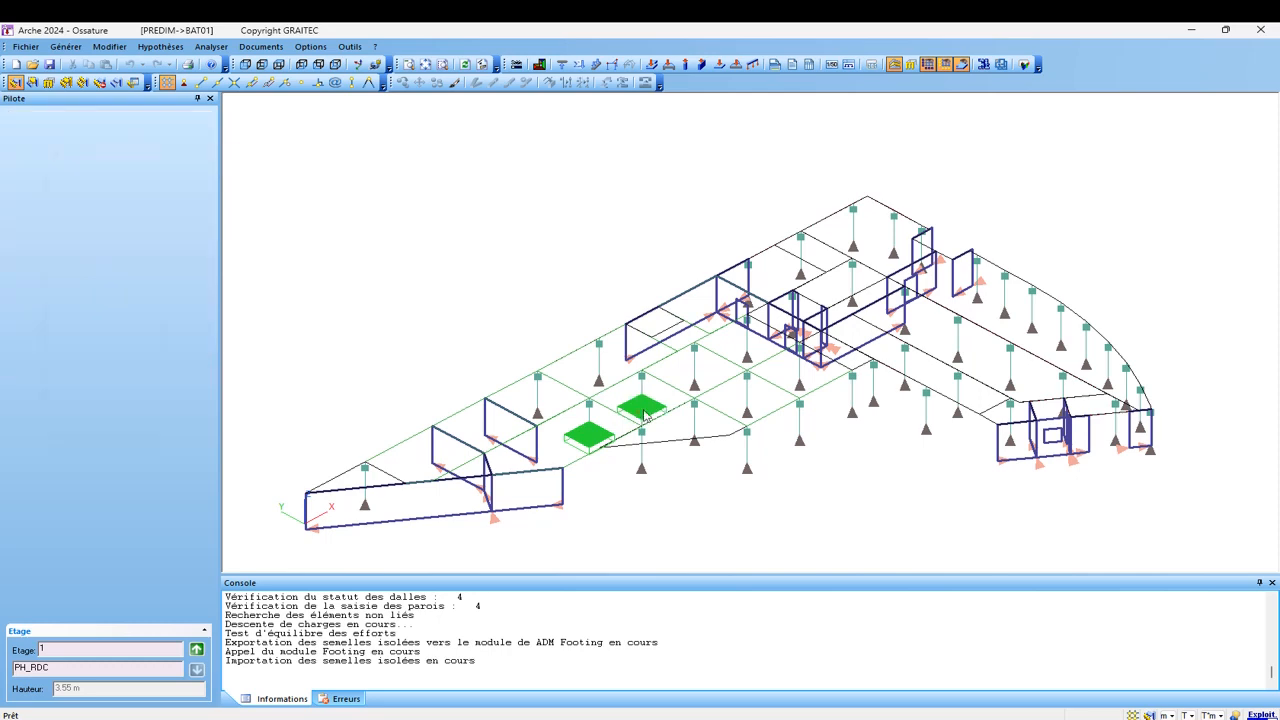
left_click(700, 385)
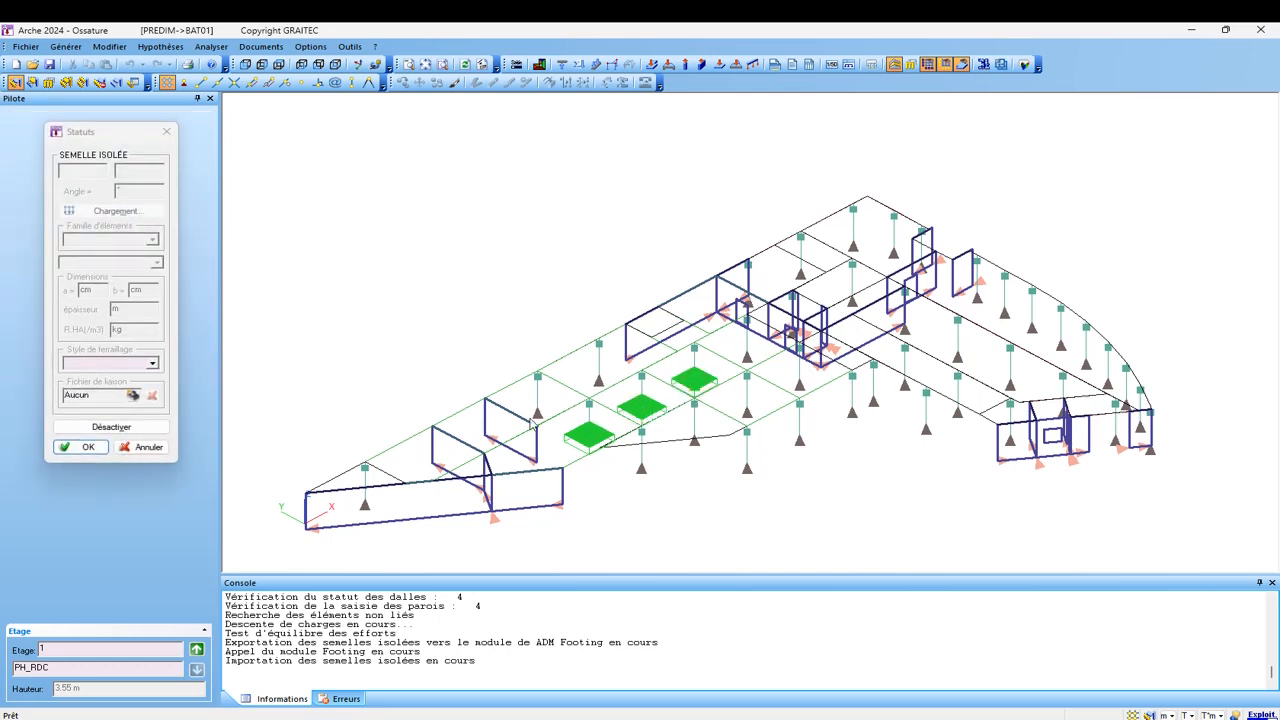
left_click(26, 47)
mouse_move(57, 168)
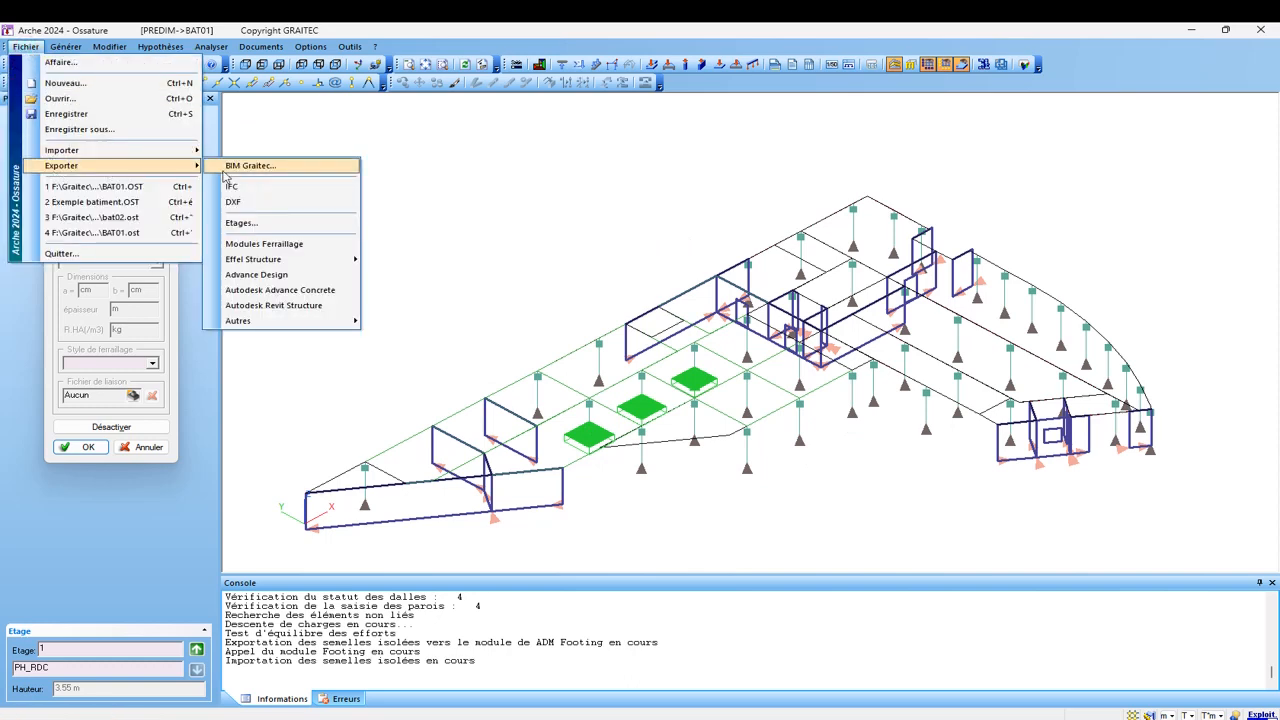
left_click(262, 244)
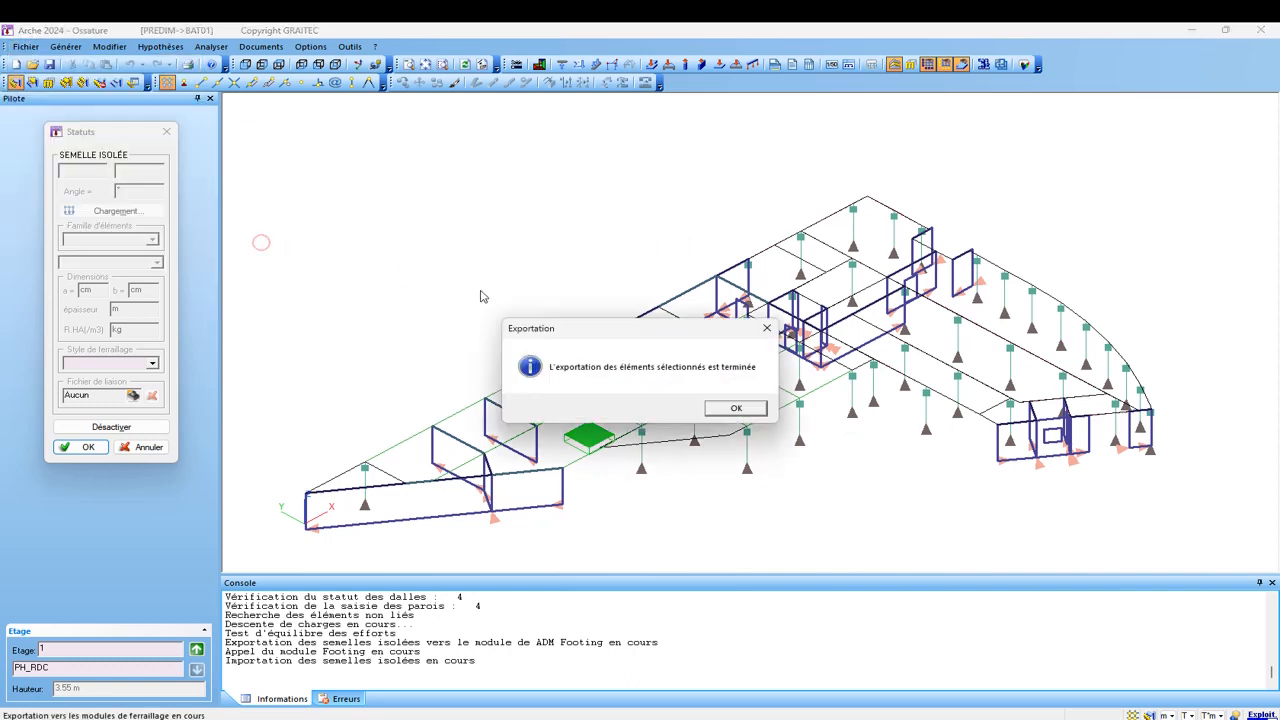
left_click(737, 408)
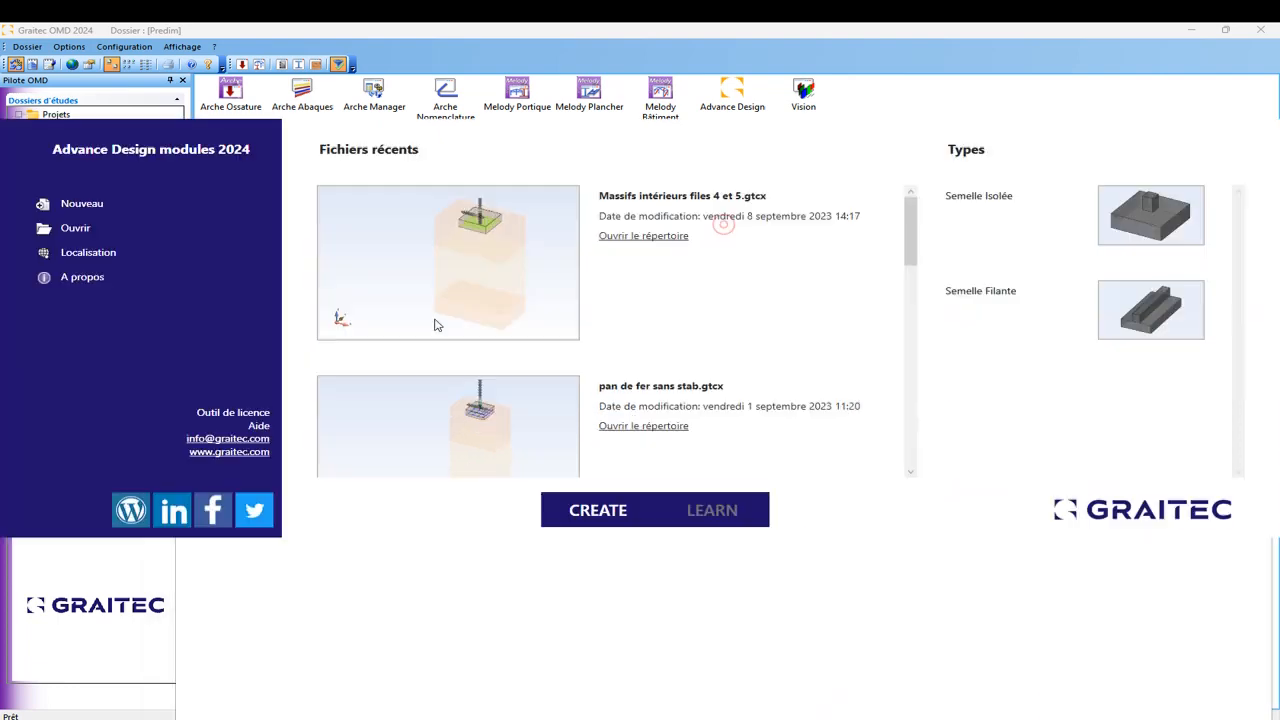
- In Advance Design RC Footing, create an element from the Predim template and batch-import the Arche Ossature footings from the Predim folder with reinforcement determination
left_click(90, 206)
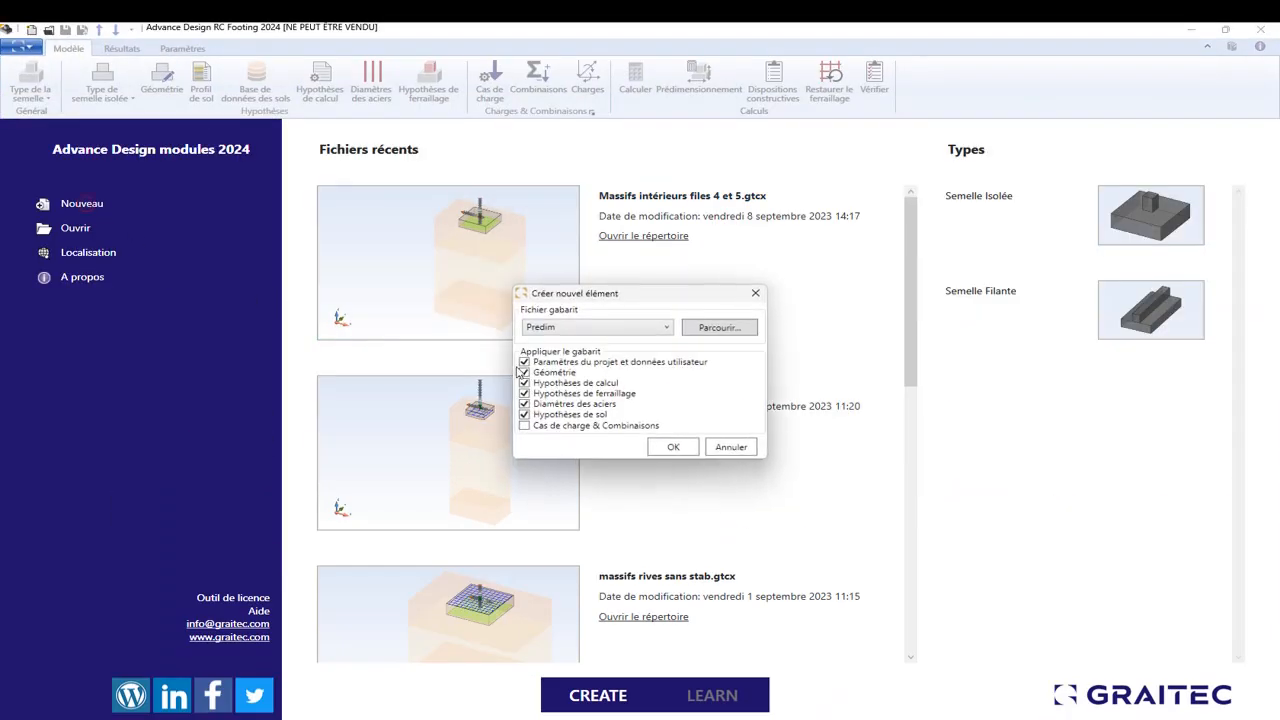
left_click(670, 447)
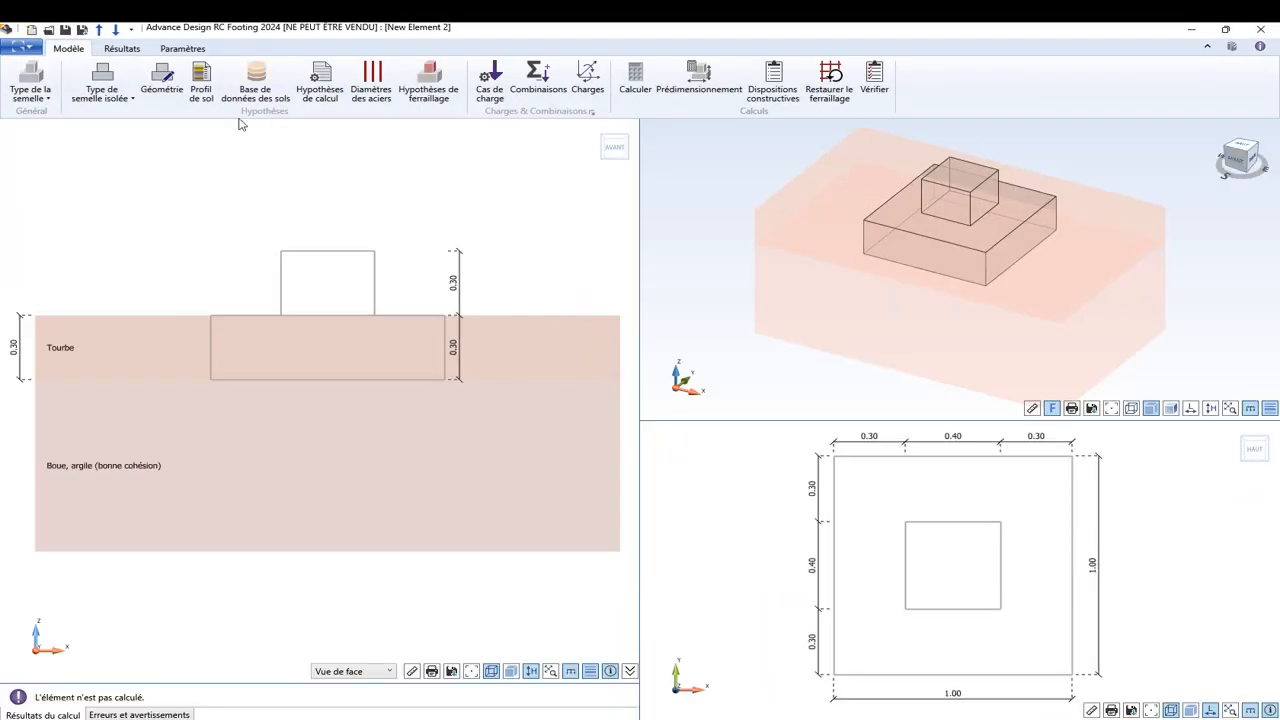
left_click(182, 52)
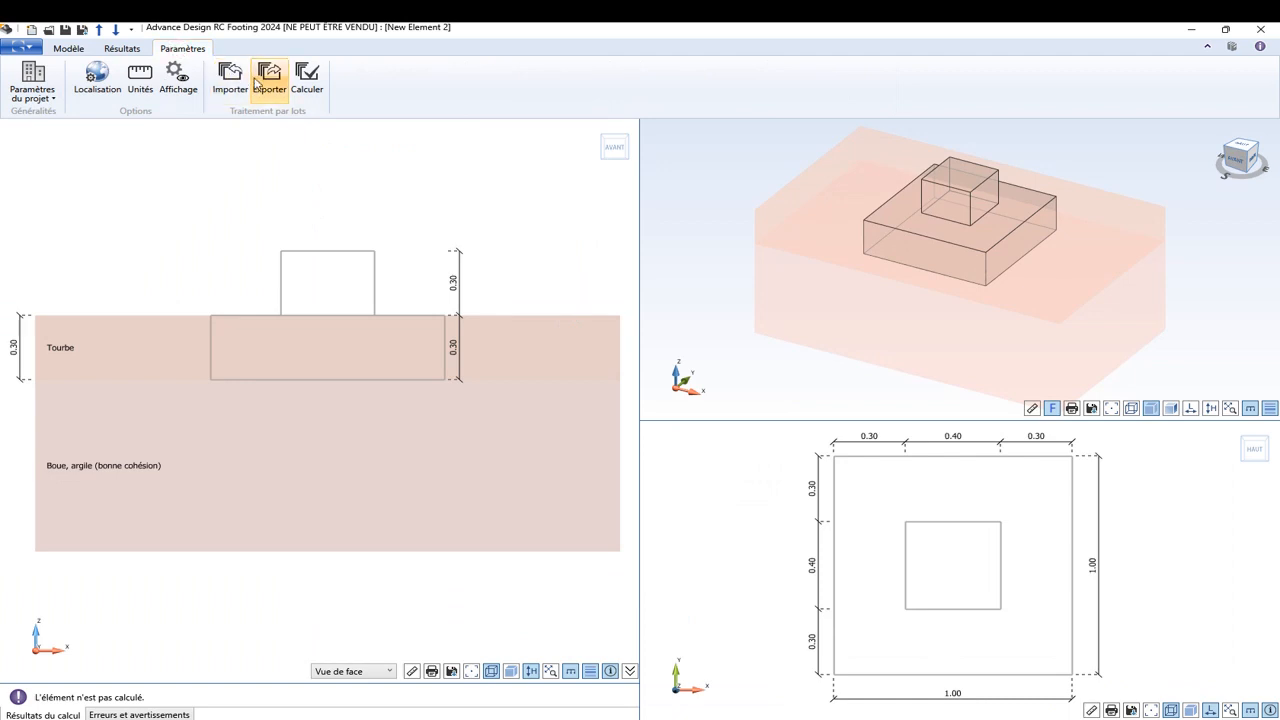
left_click(230, 78)
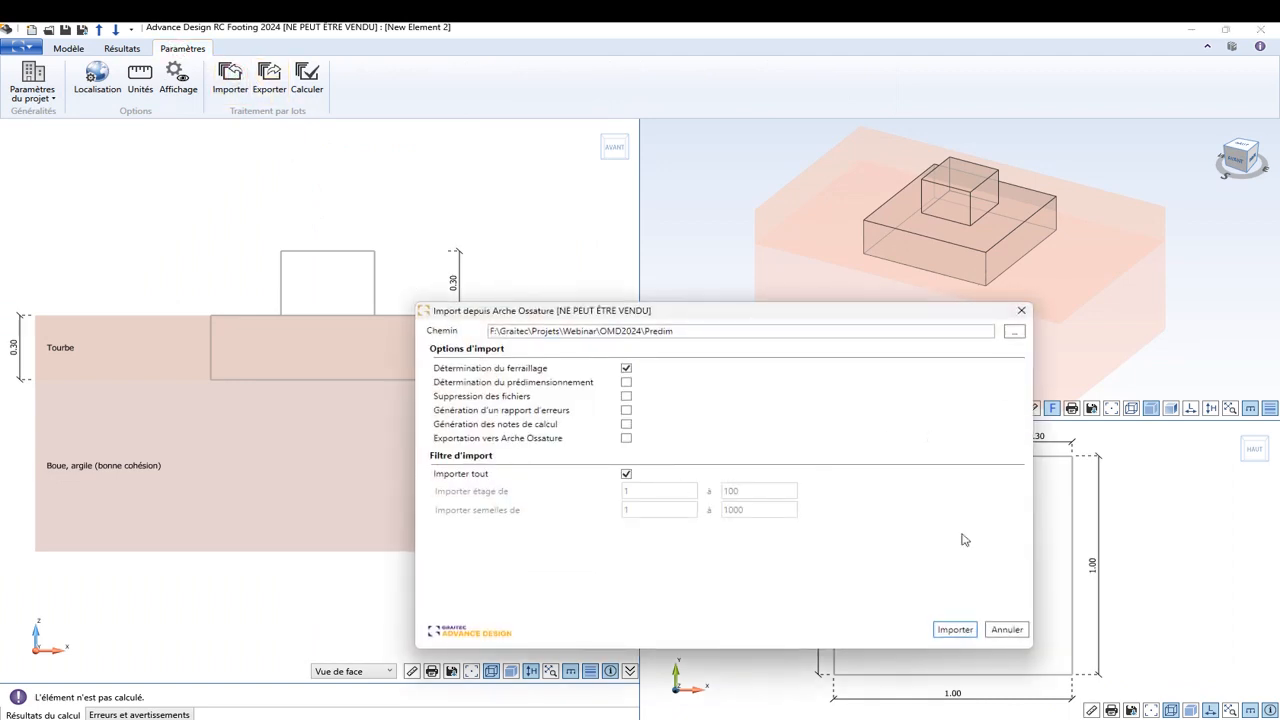
left_click(955, 630)
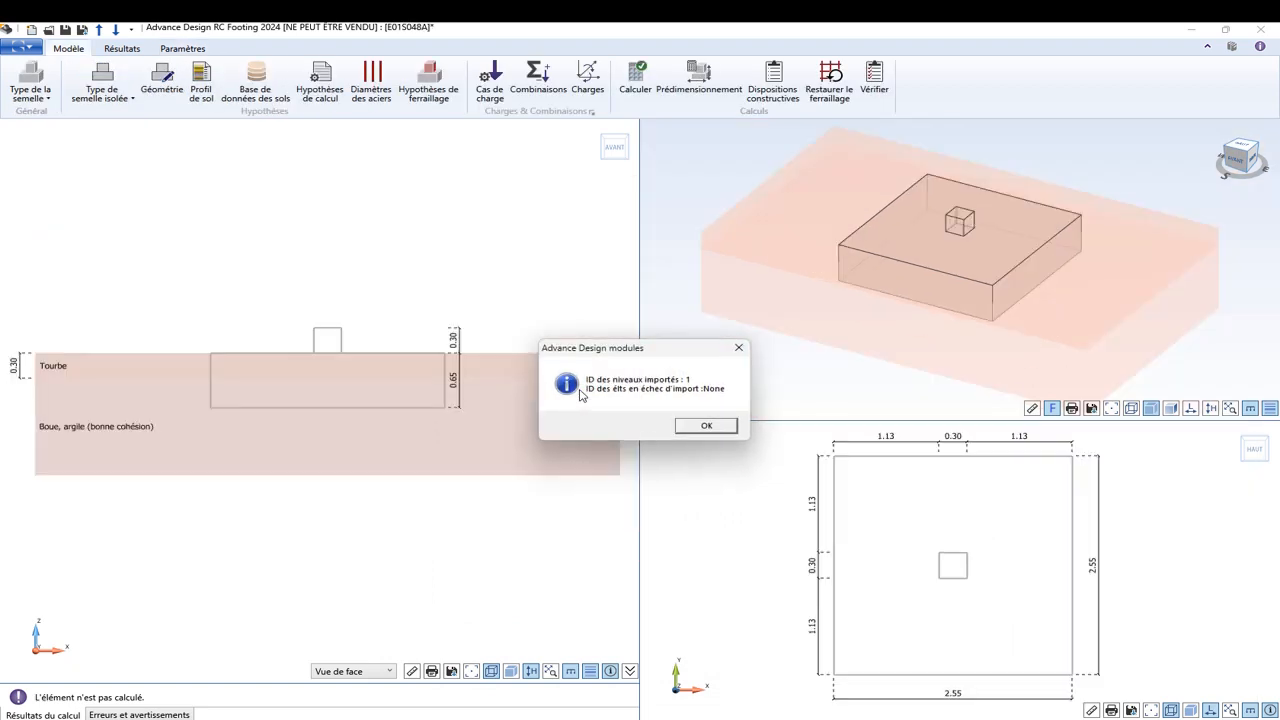
left_click(706, 425)
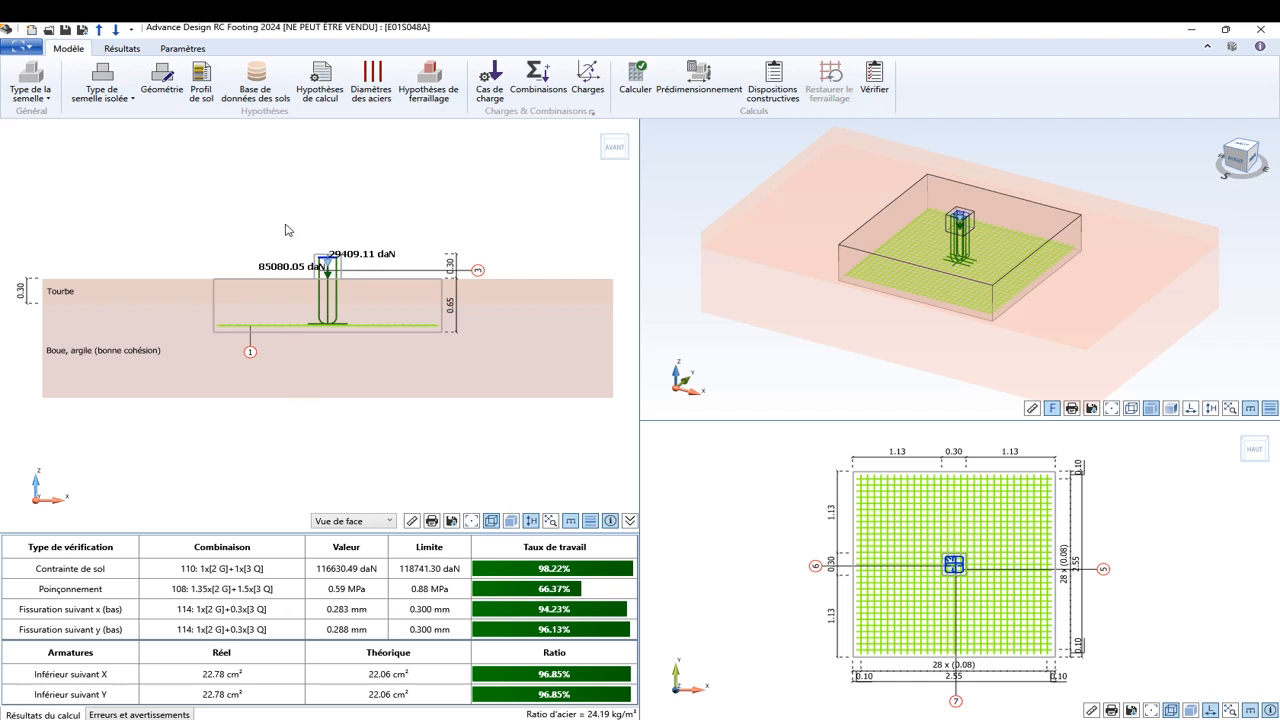
- Browse through the other imported footings to examine their reinforcement and verification results
left_click(117, 29)
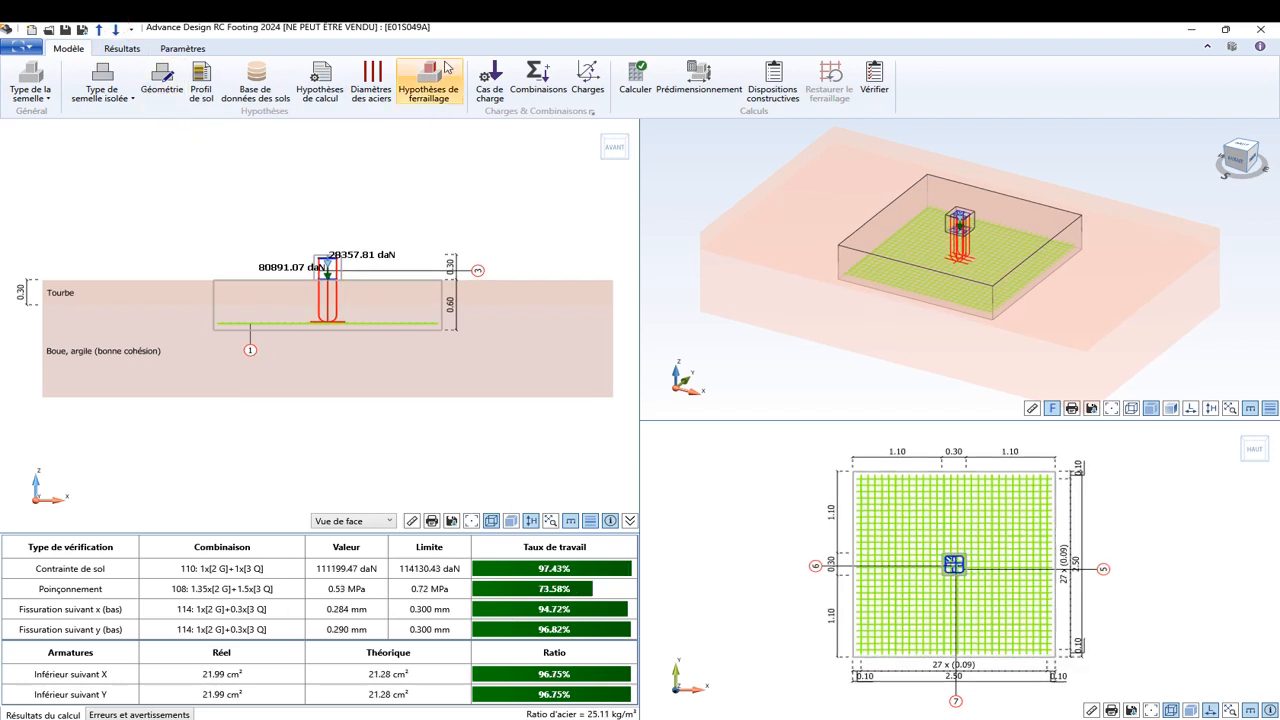
left_click(117, 30)
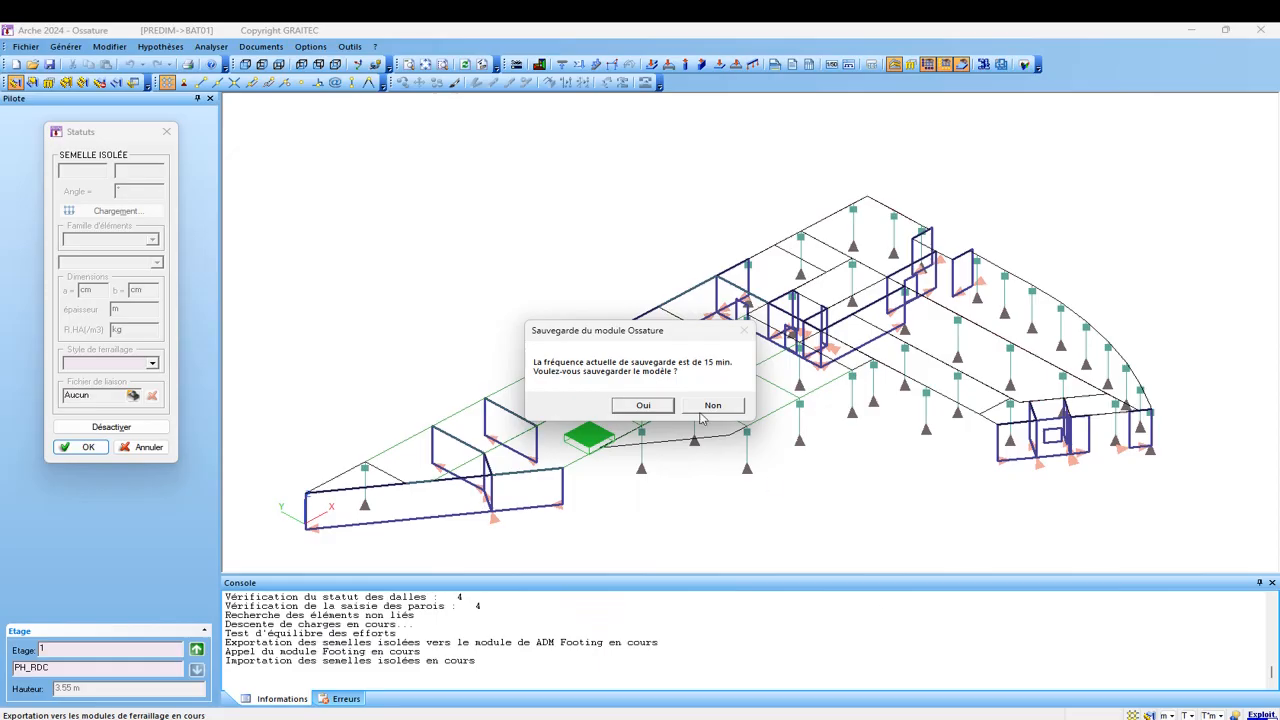
- Switch back to Arche Ossature, decline saving the model, and inspect the properties of the farthest of the three exported footings
left_click(712, 404)
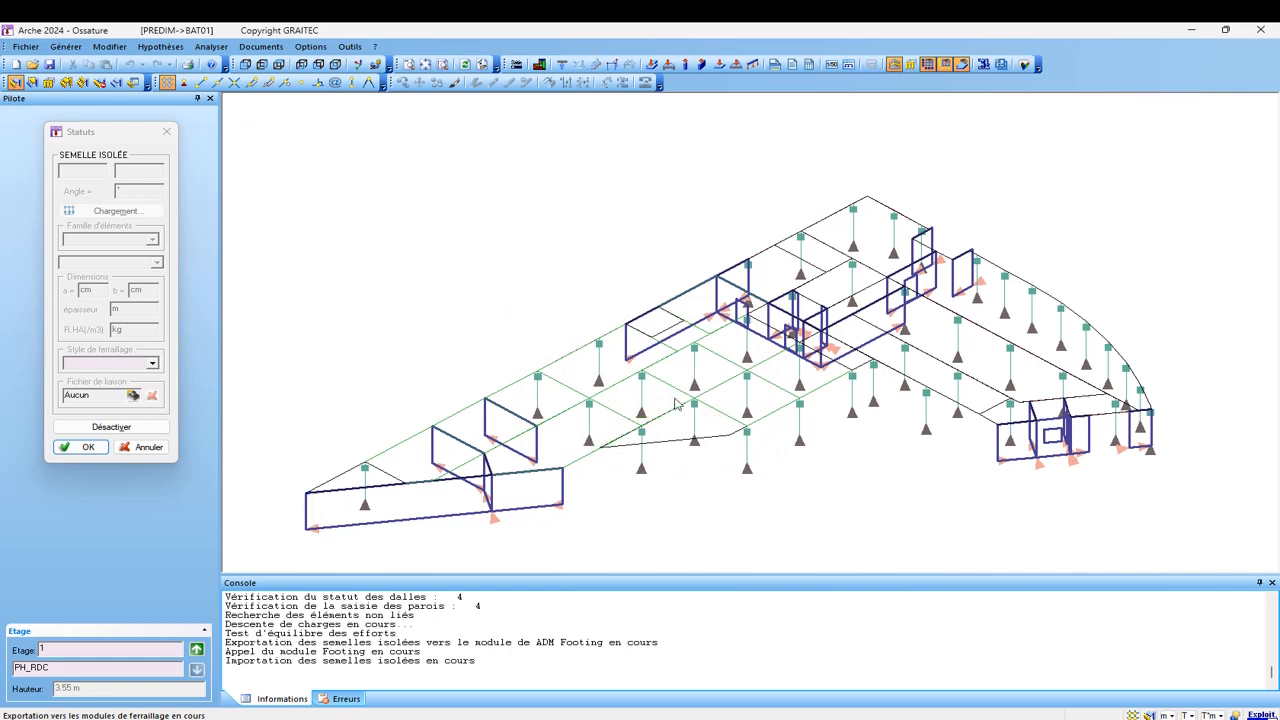
left_click(694, 386)
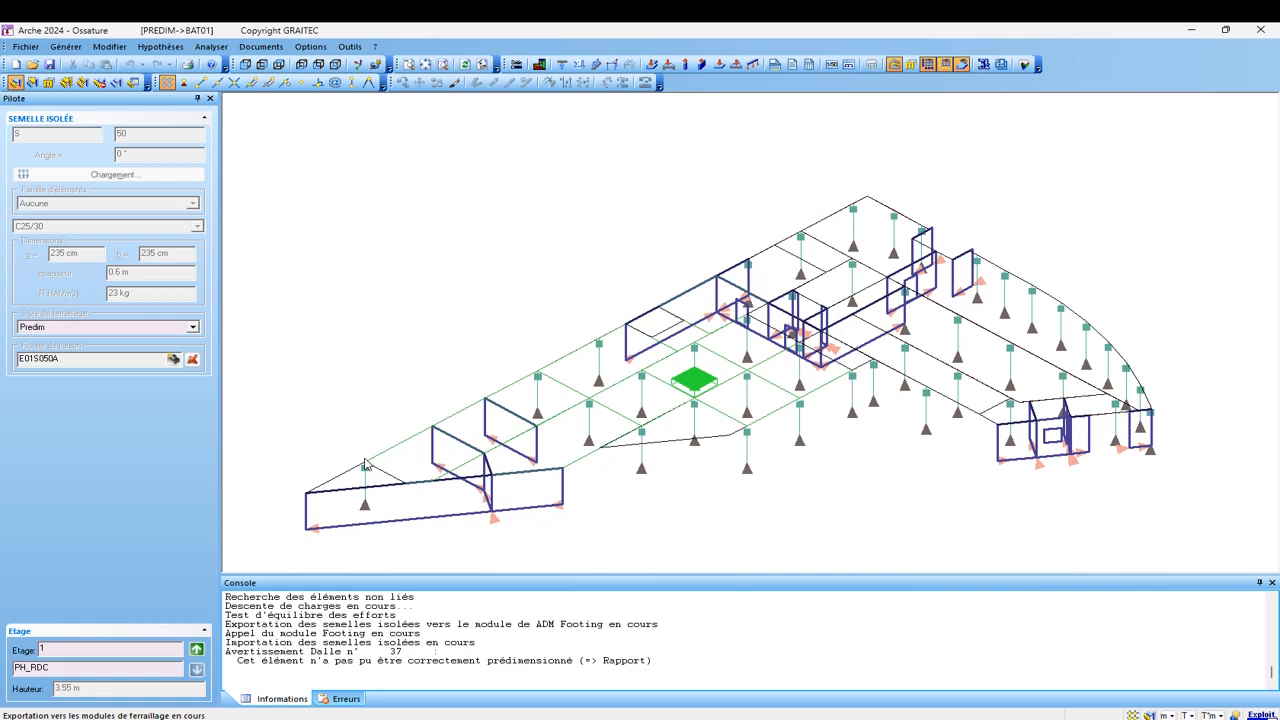
key("Escape")
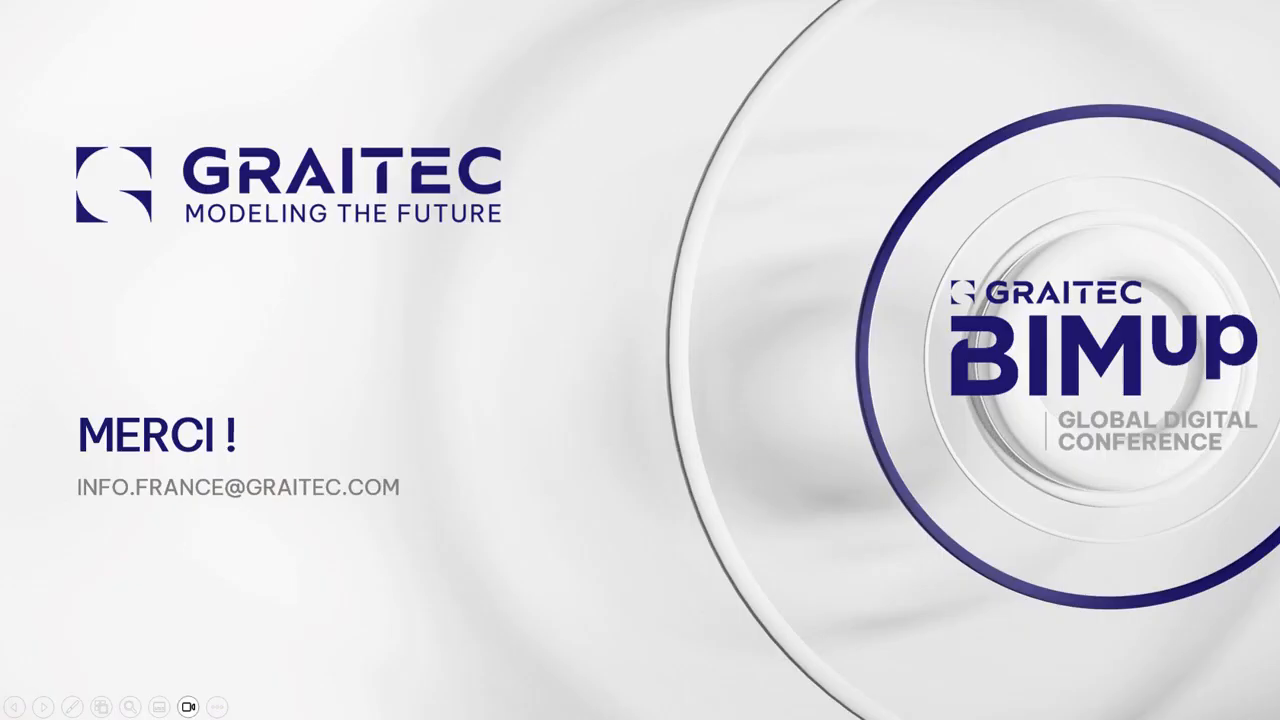